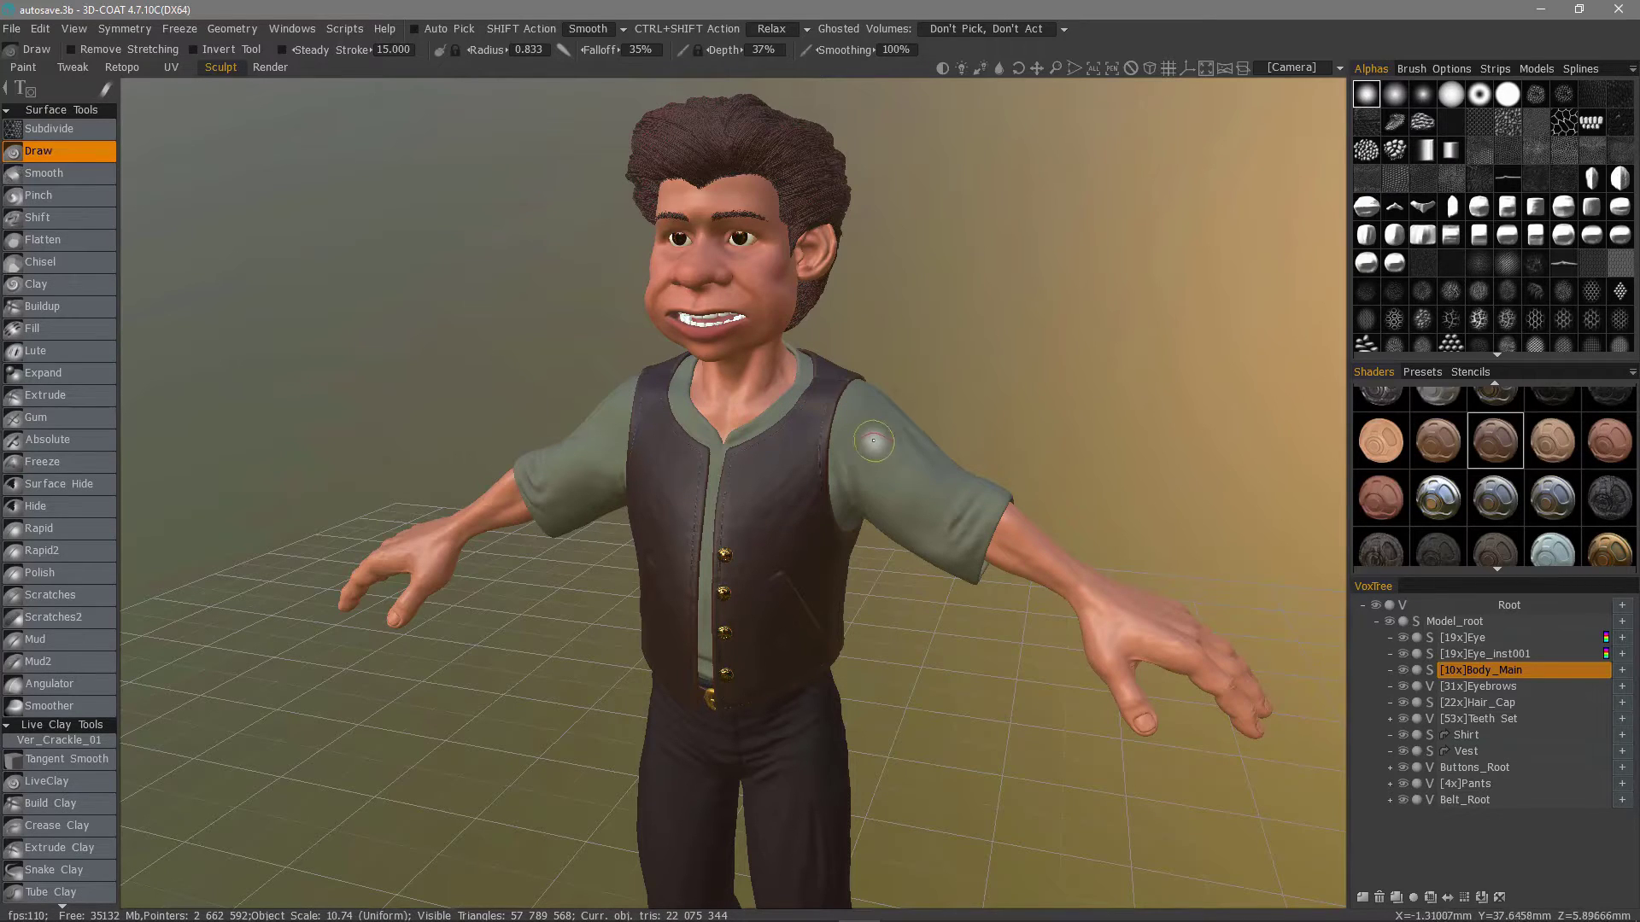
# Step: Review the caching commands and set the proxy method for the Body_Main layer to Decimate 8X
pyautogui.moveTo(862, 421)
pyautogui.mouseDown(button='right')
pyautogui.moveTo(878, 432)
pyautogui.moveTo(871, 405)
pyautogui.mouseUp(button='right')
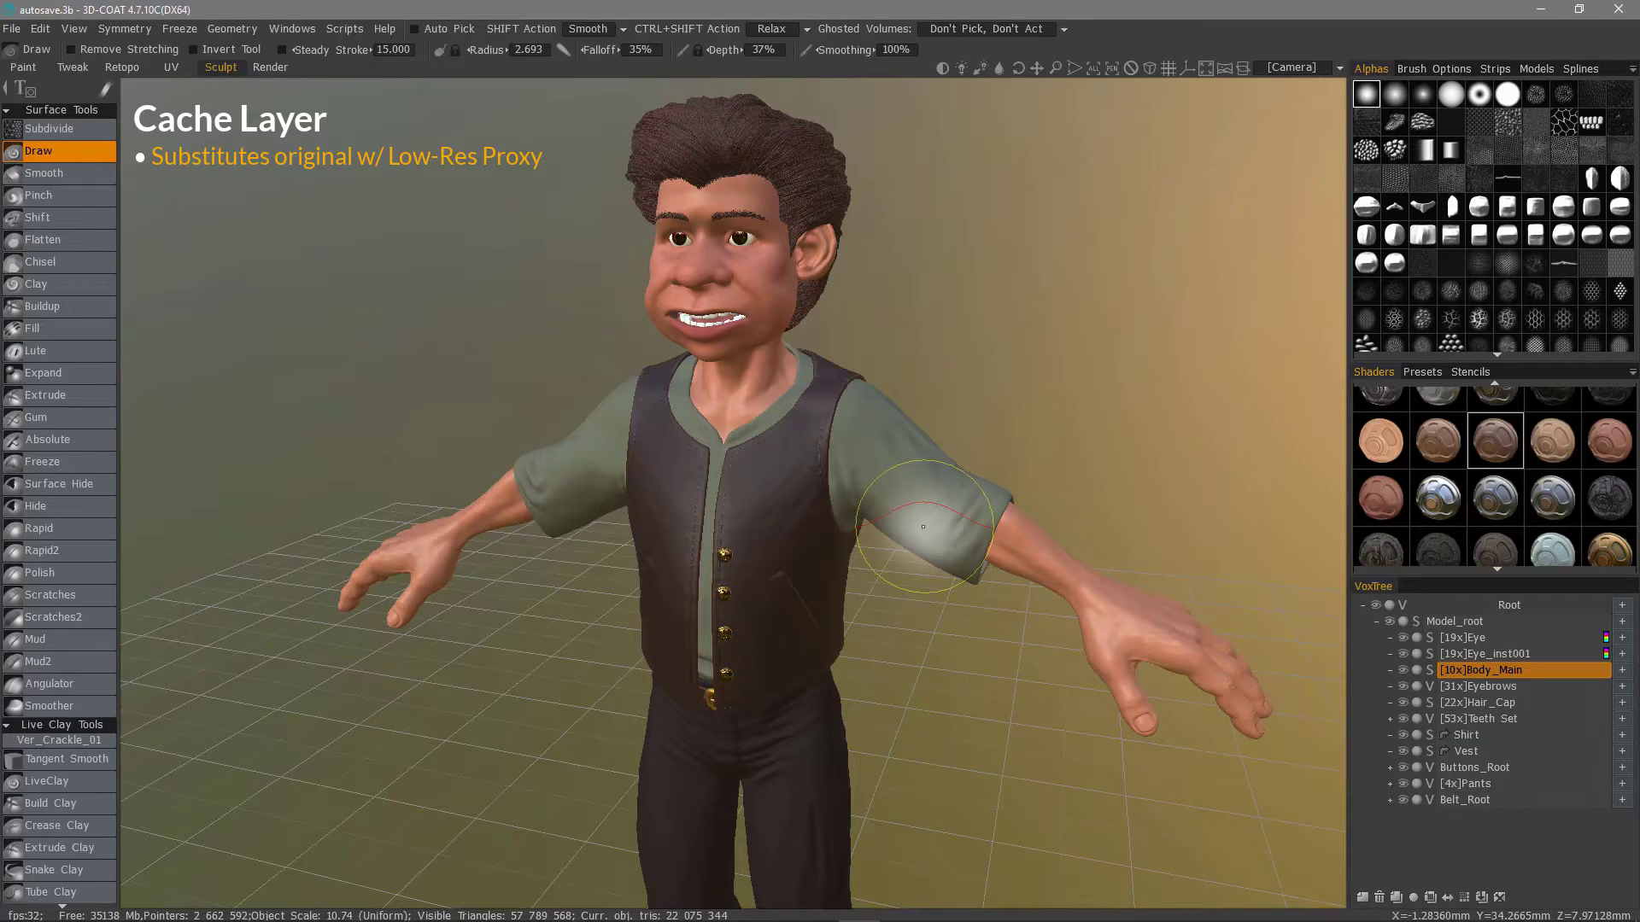
pyautogui.click(1487, 669)
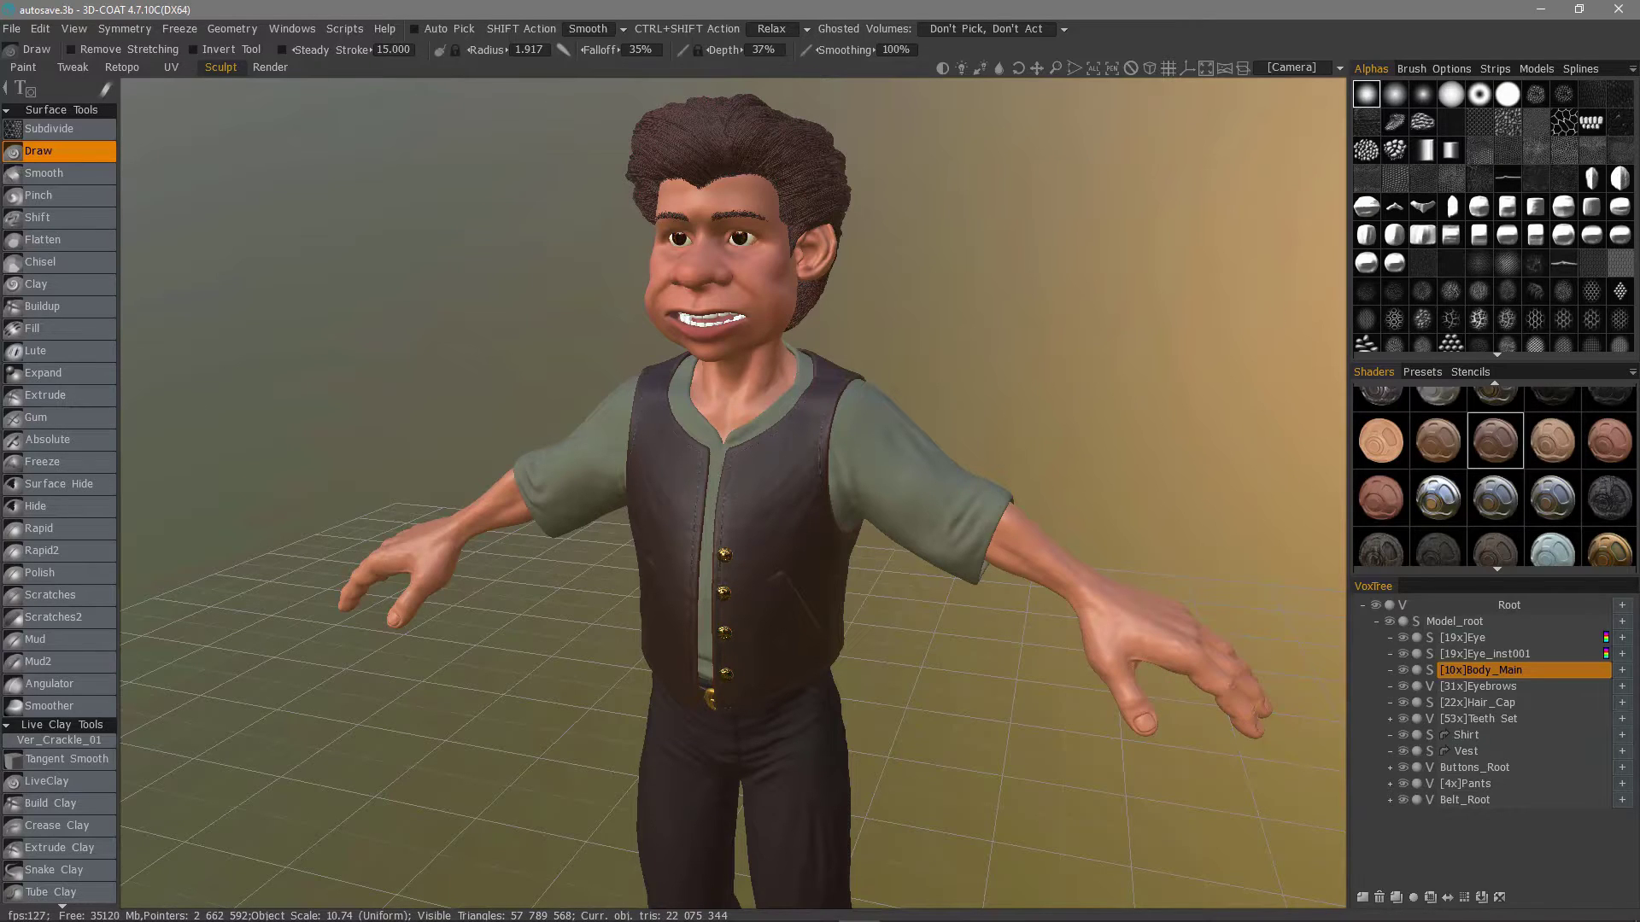
pyautogui.click(234, 27)
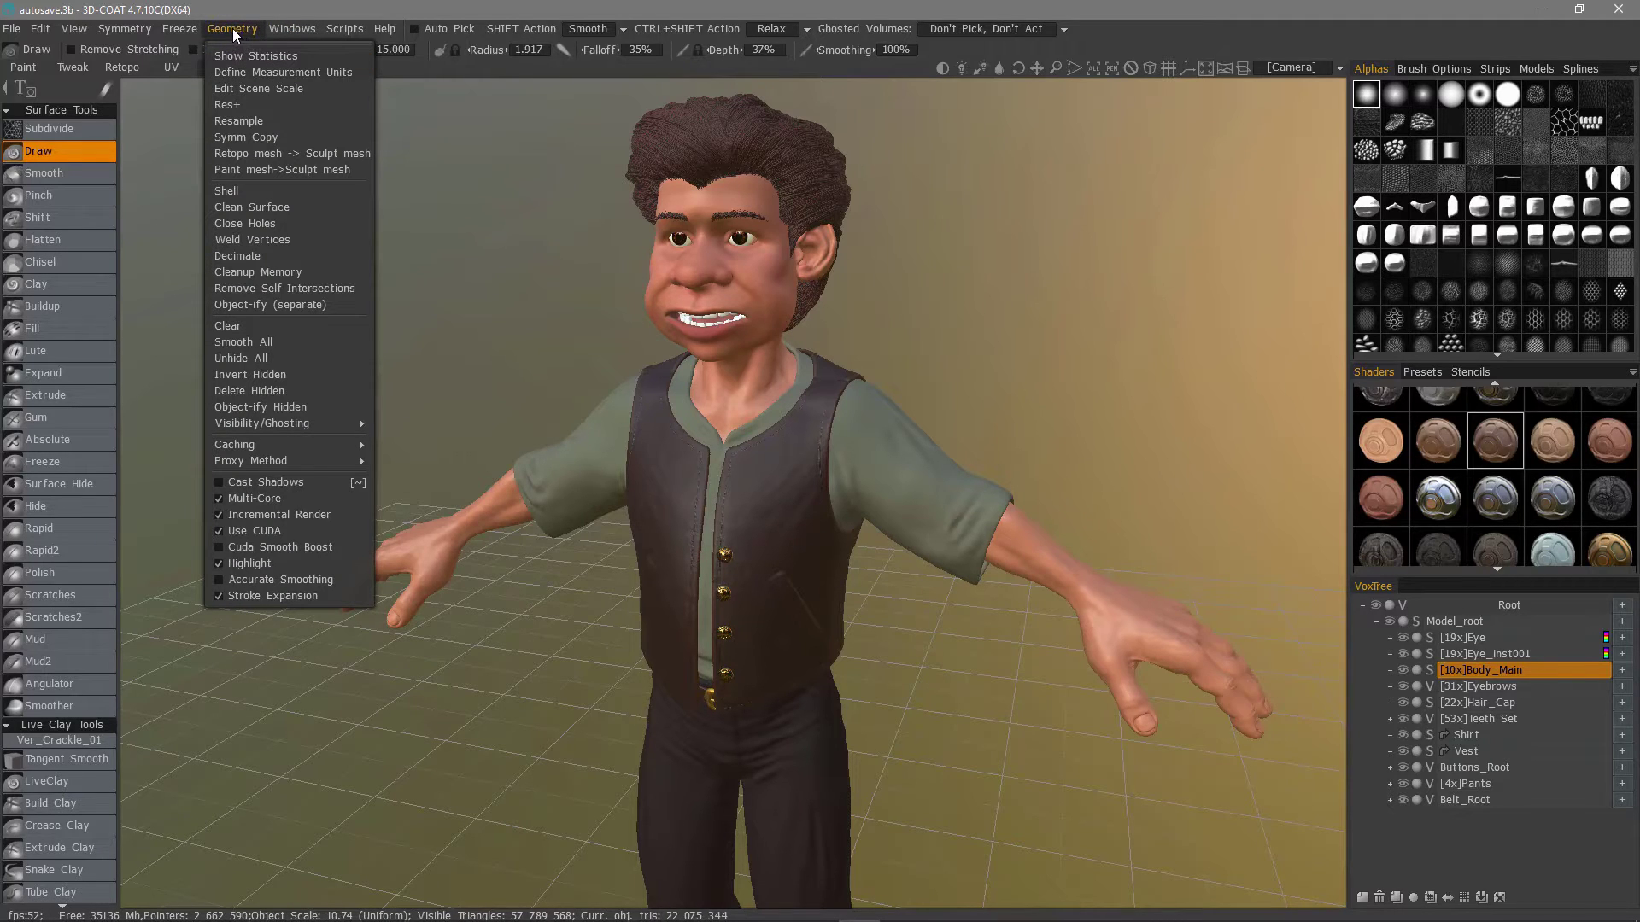
pyautogui.moveTo(291, 447)
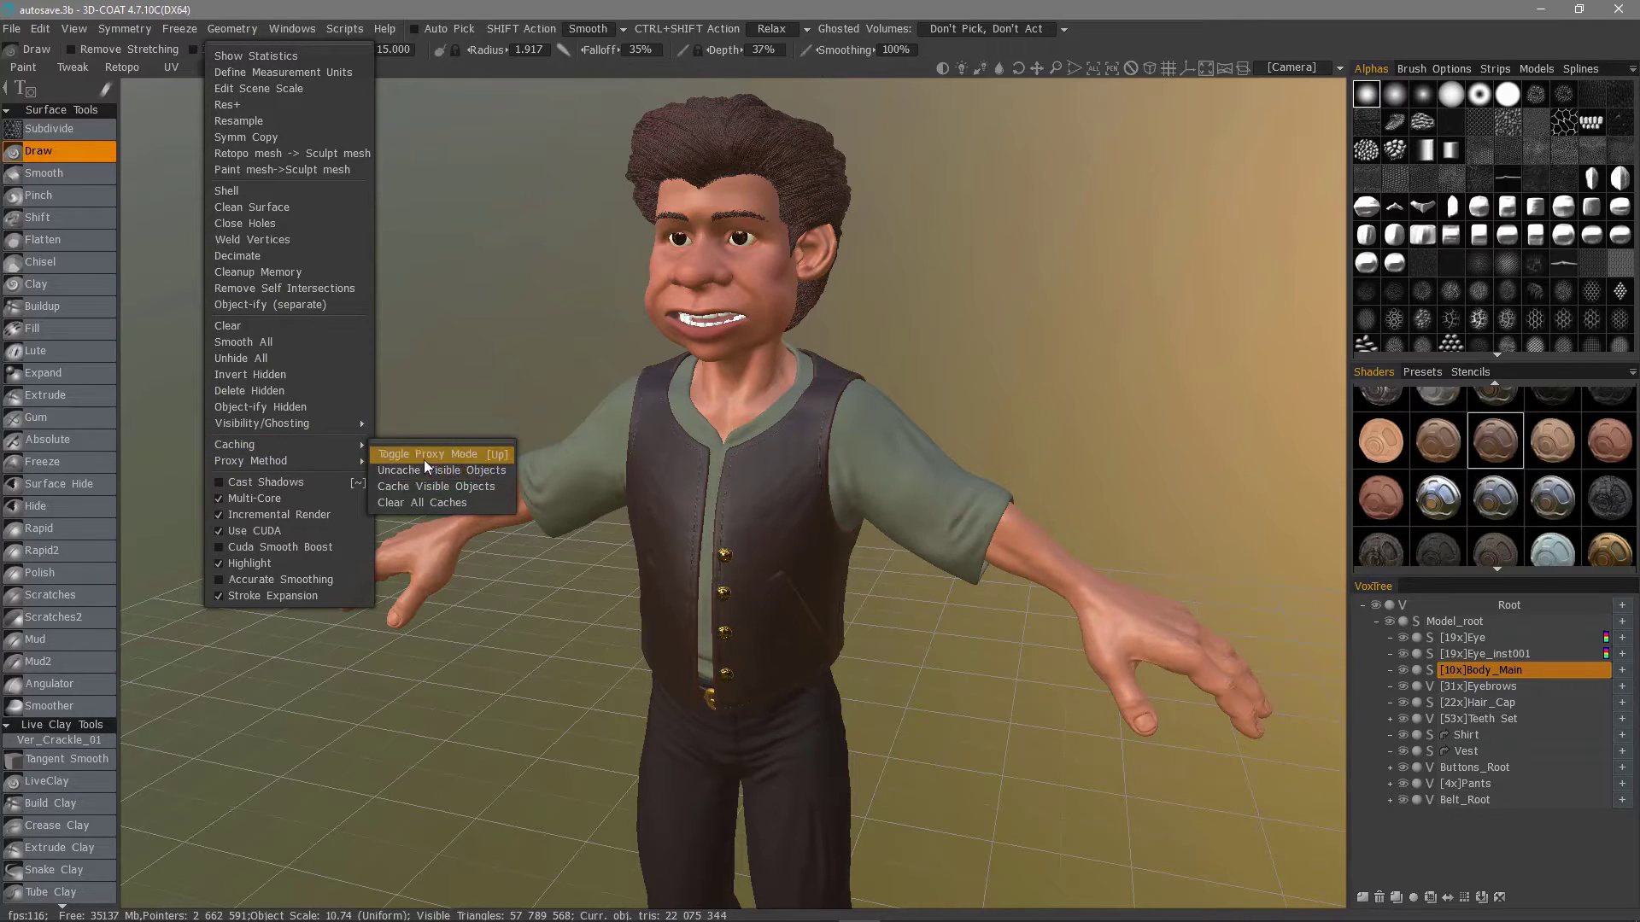
pyautogui.moveTo(340, 464)
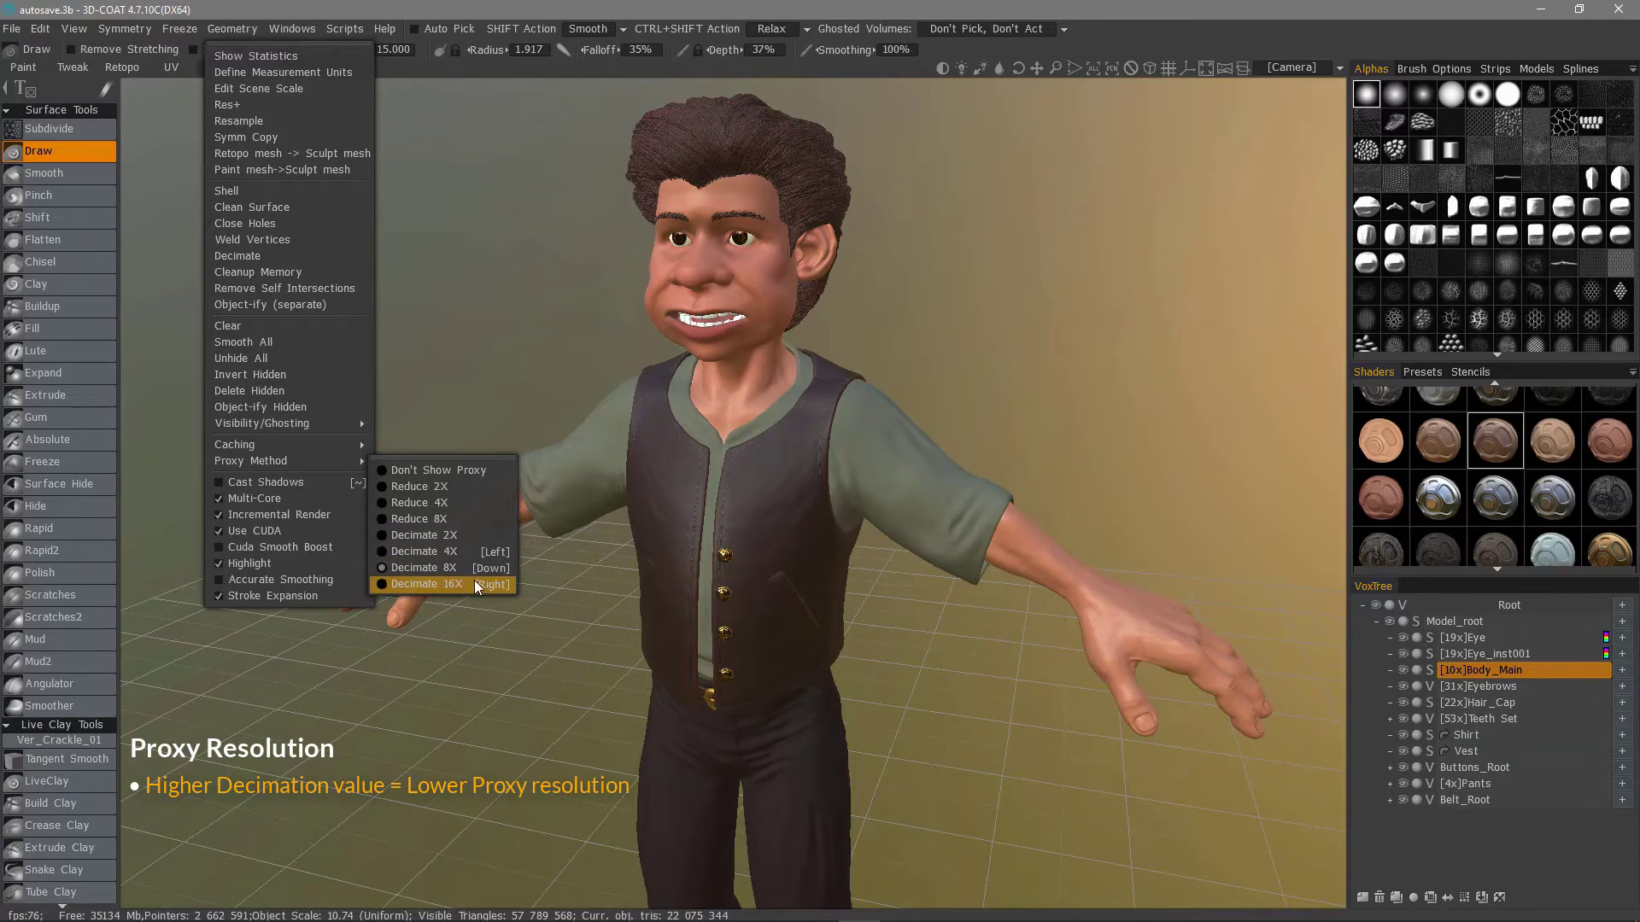
pyautogui.click(422, 584)
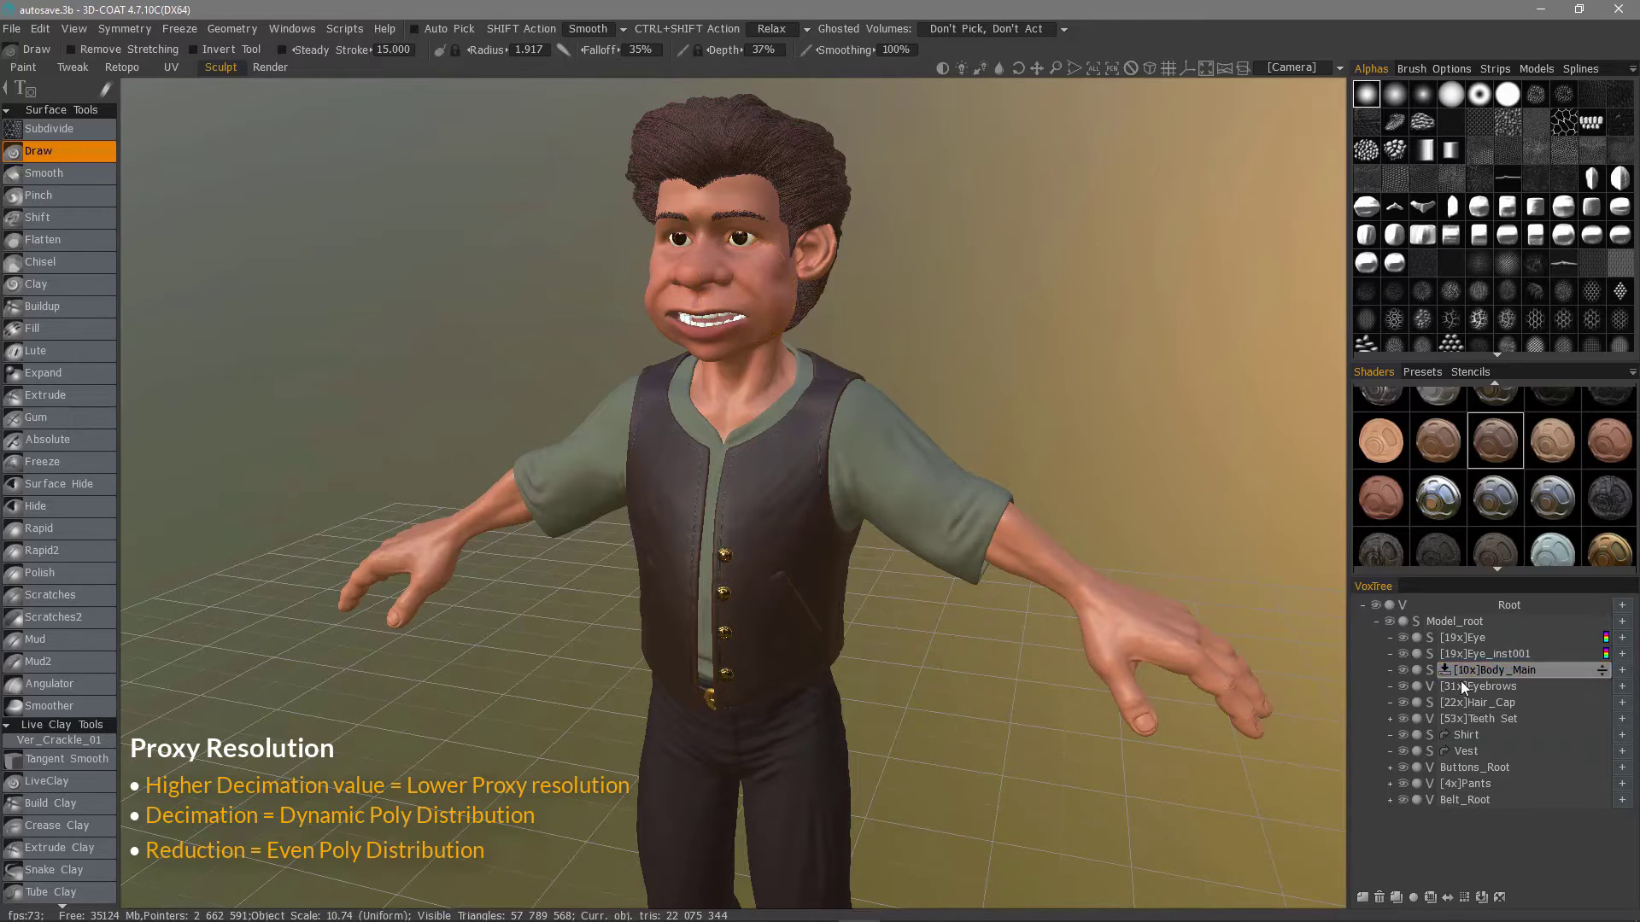
pyautogui.click(1489, 670)
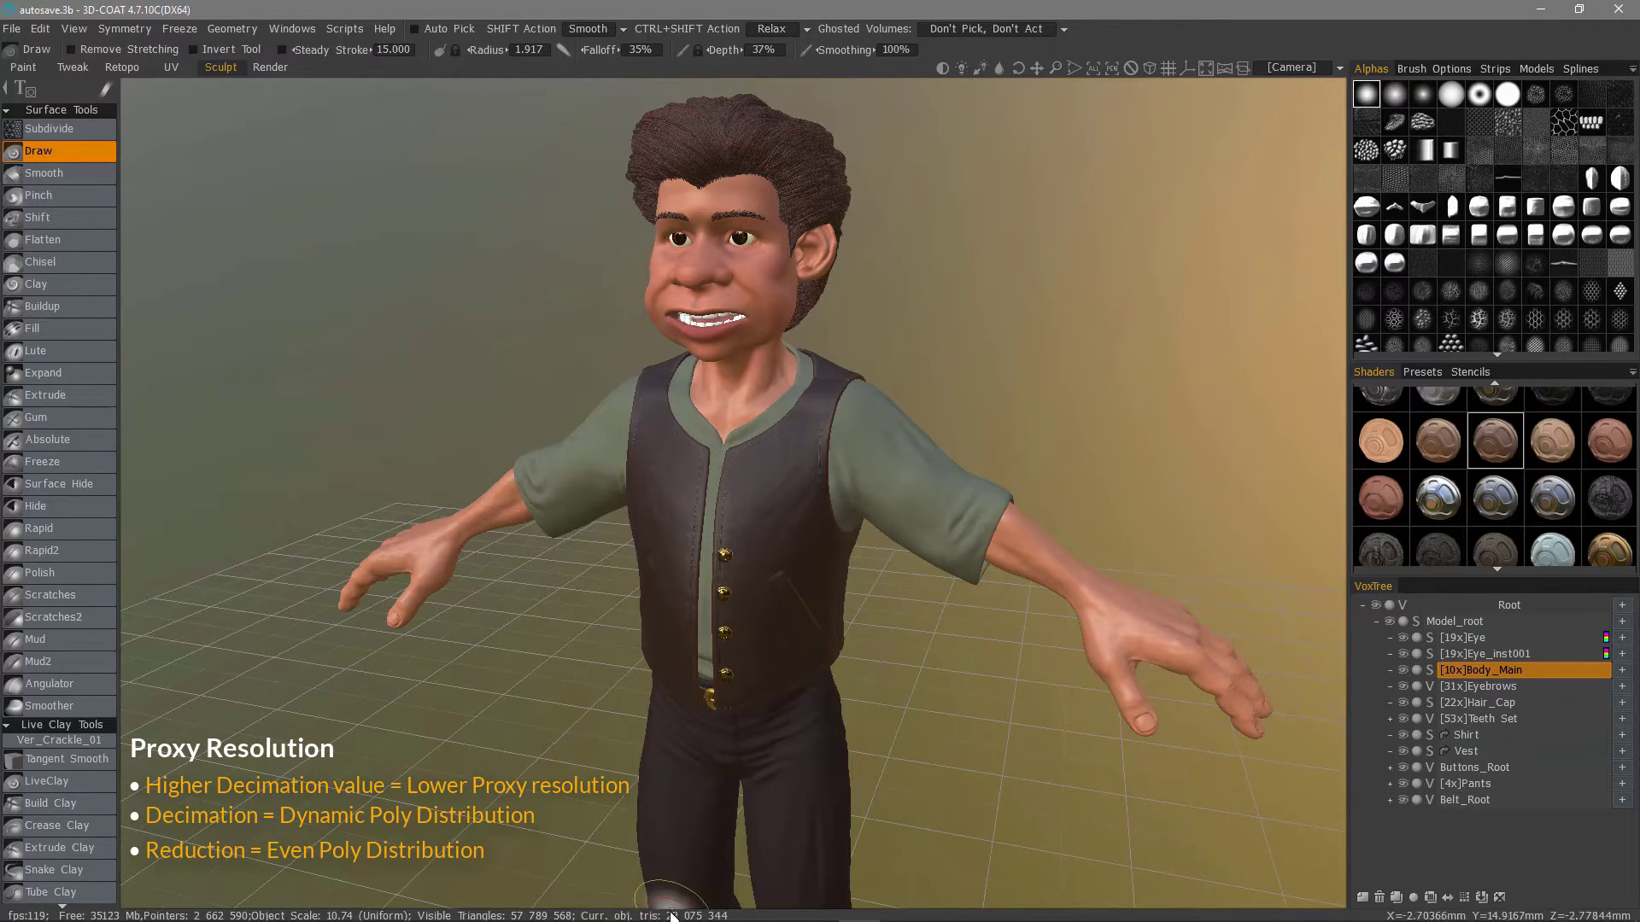
pyautogui.click(231, 28)
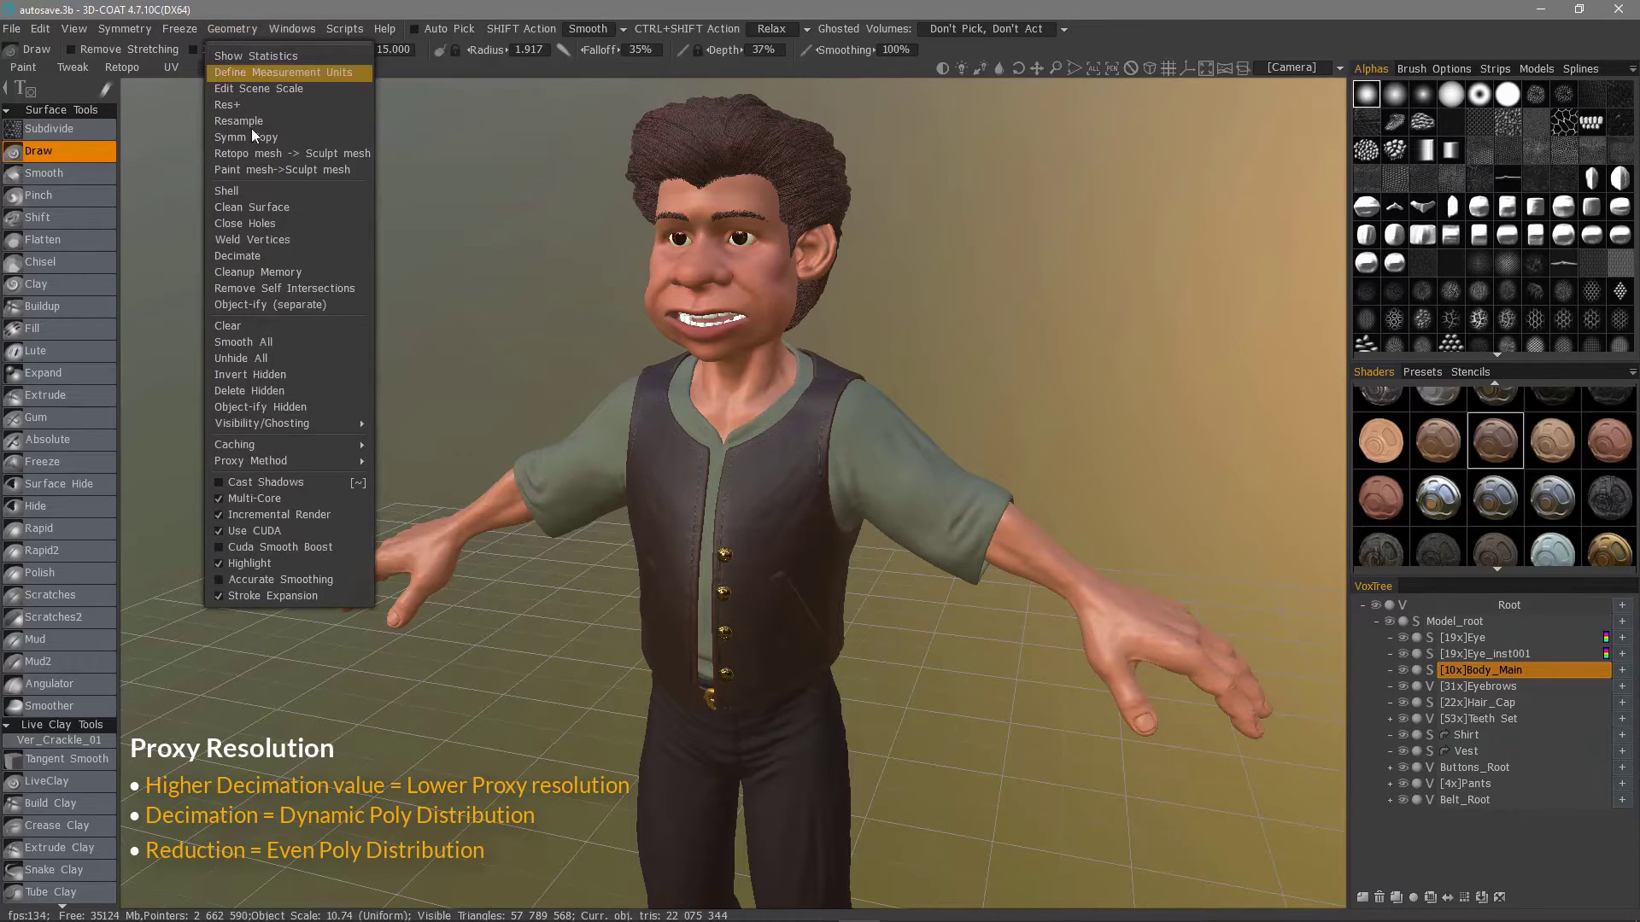
pyautogui.moveTo(265, 461)
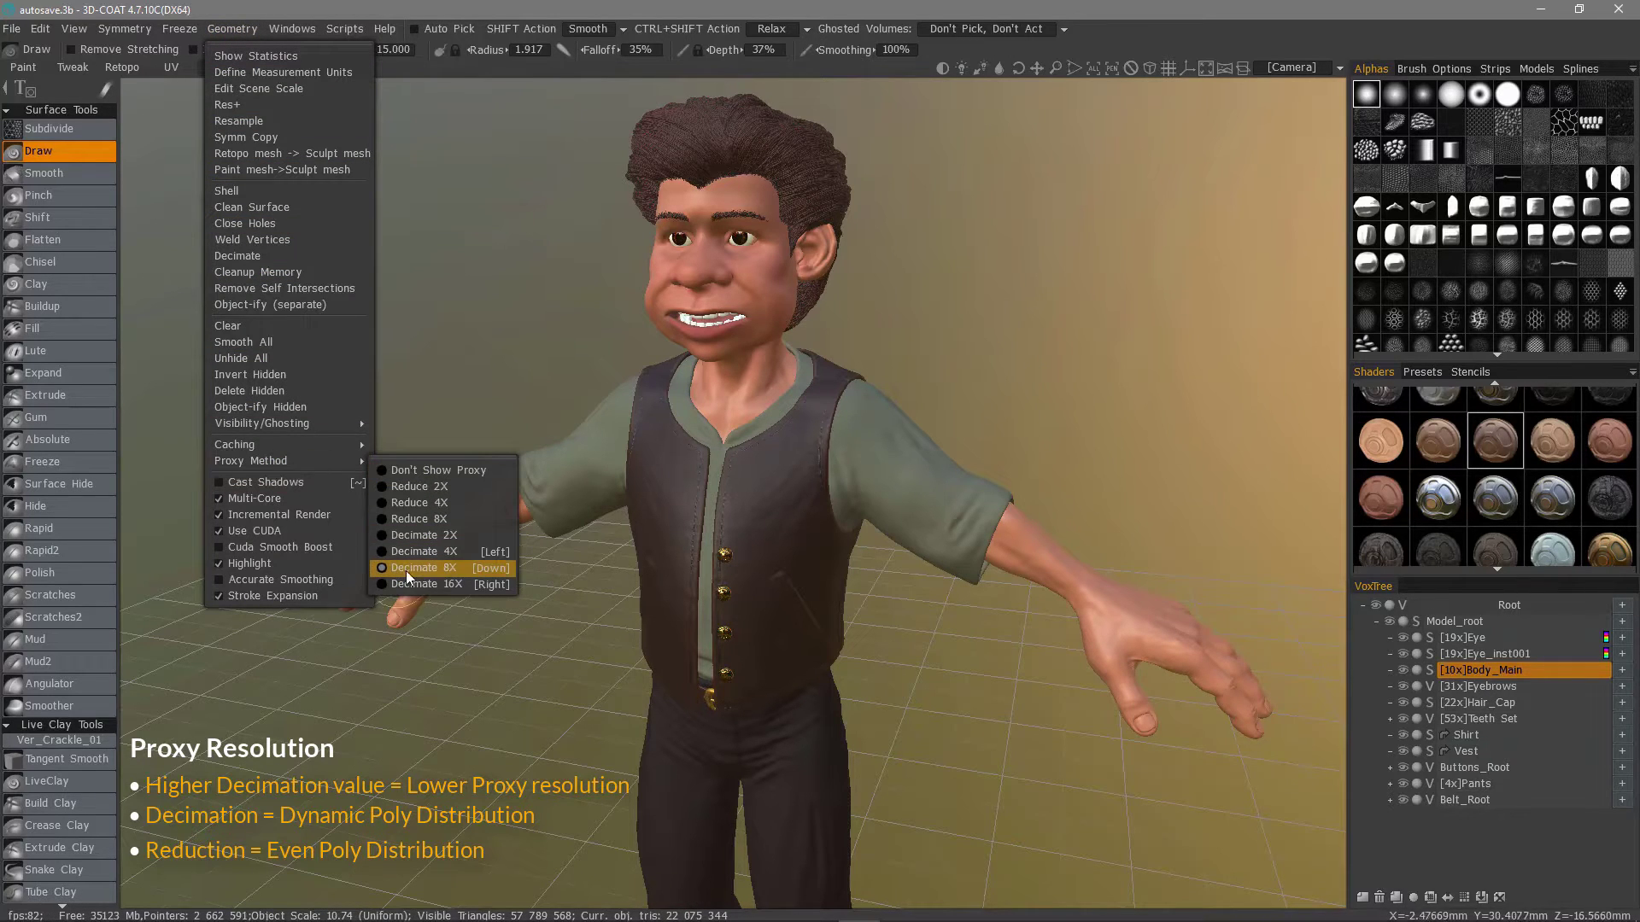
pyautogui.click(465, 568)
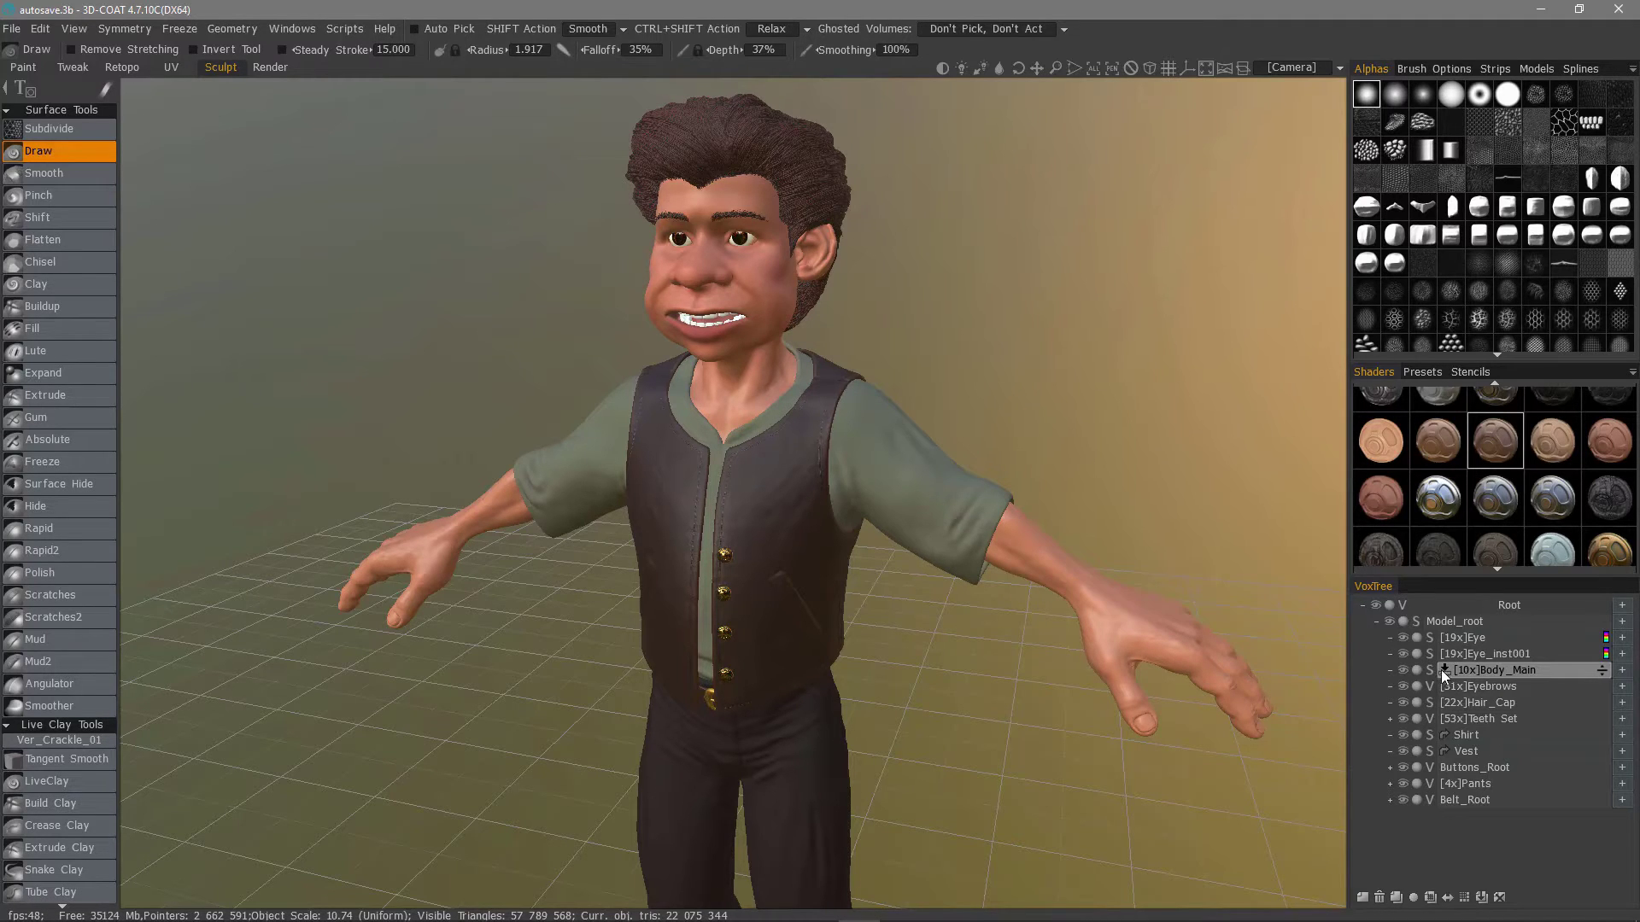
# Step: Assign the Up arrow as the hotkey for the Toggle Proxy Mode caching command
pyautogui.click(232, 28)
pyautogui.moveTo(254, 444)
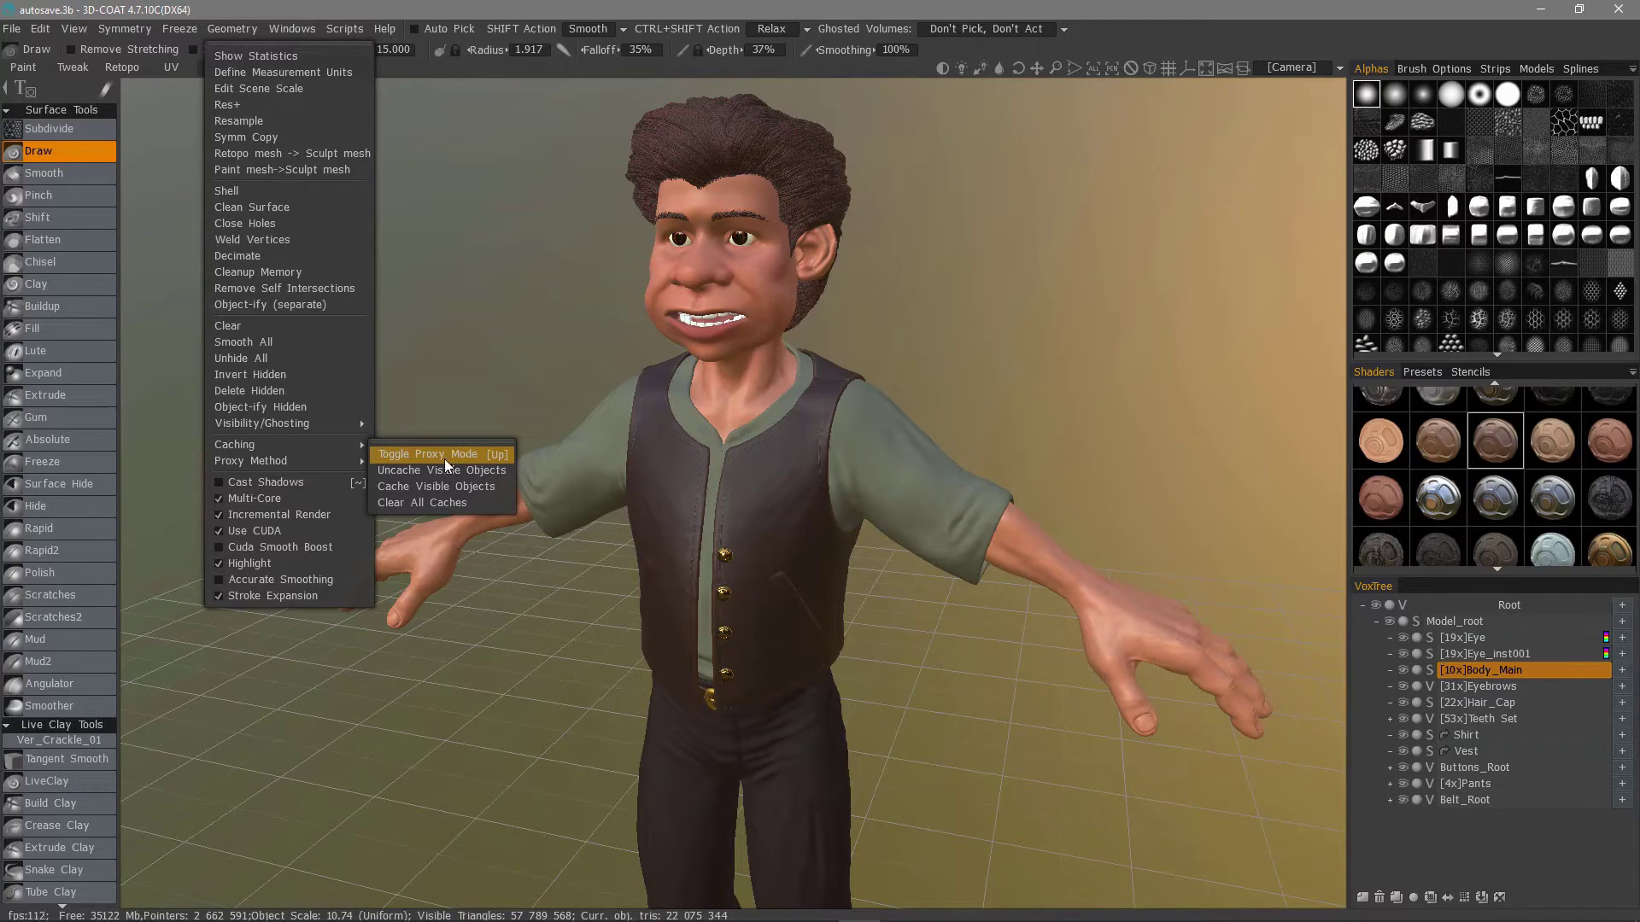
pyautogui.press('End')
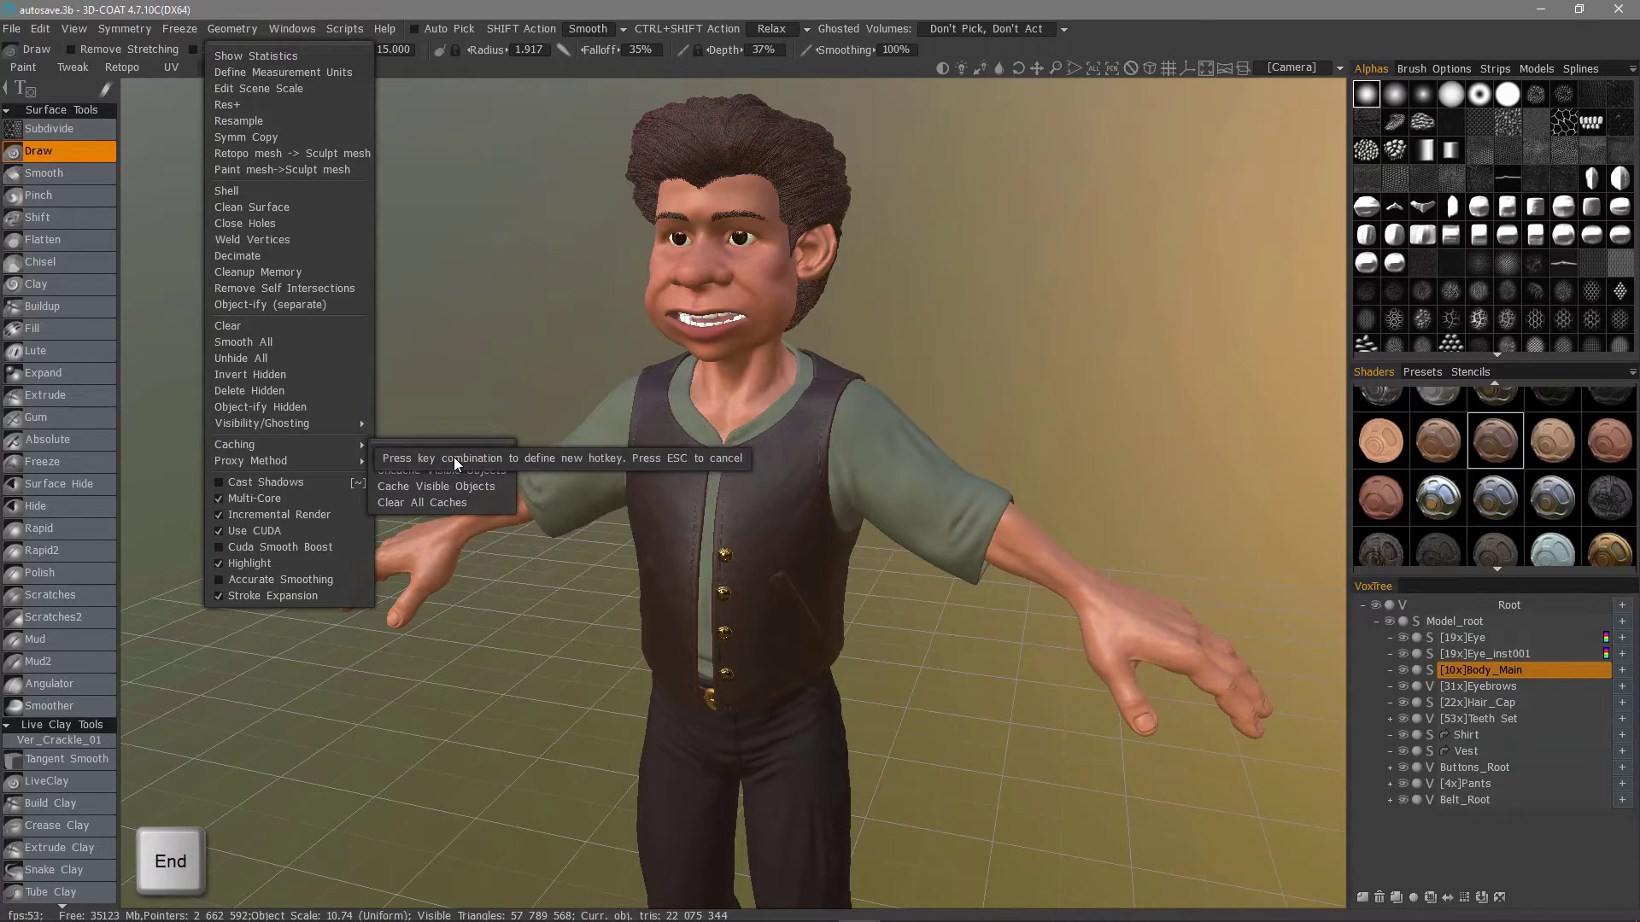
pyautogui.press('Up')
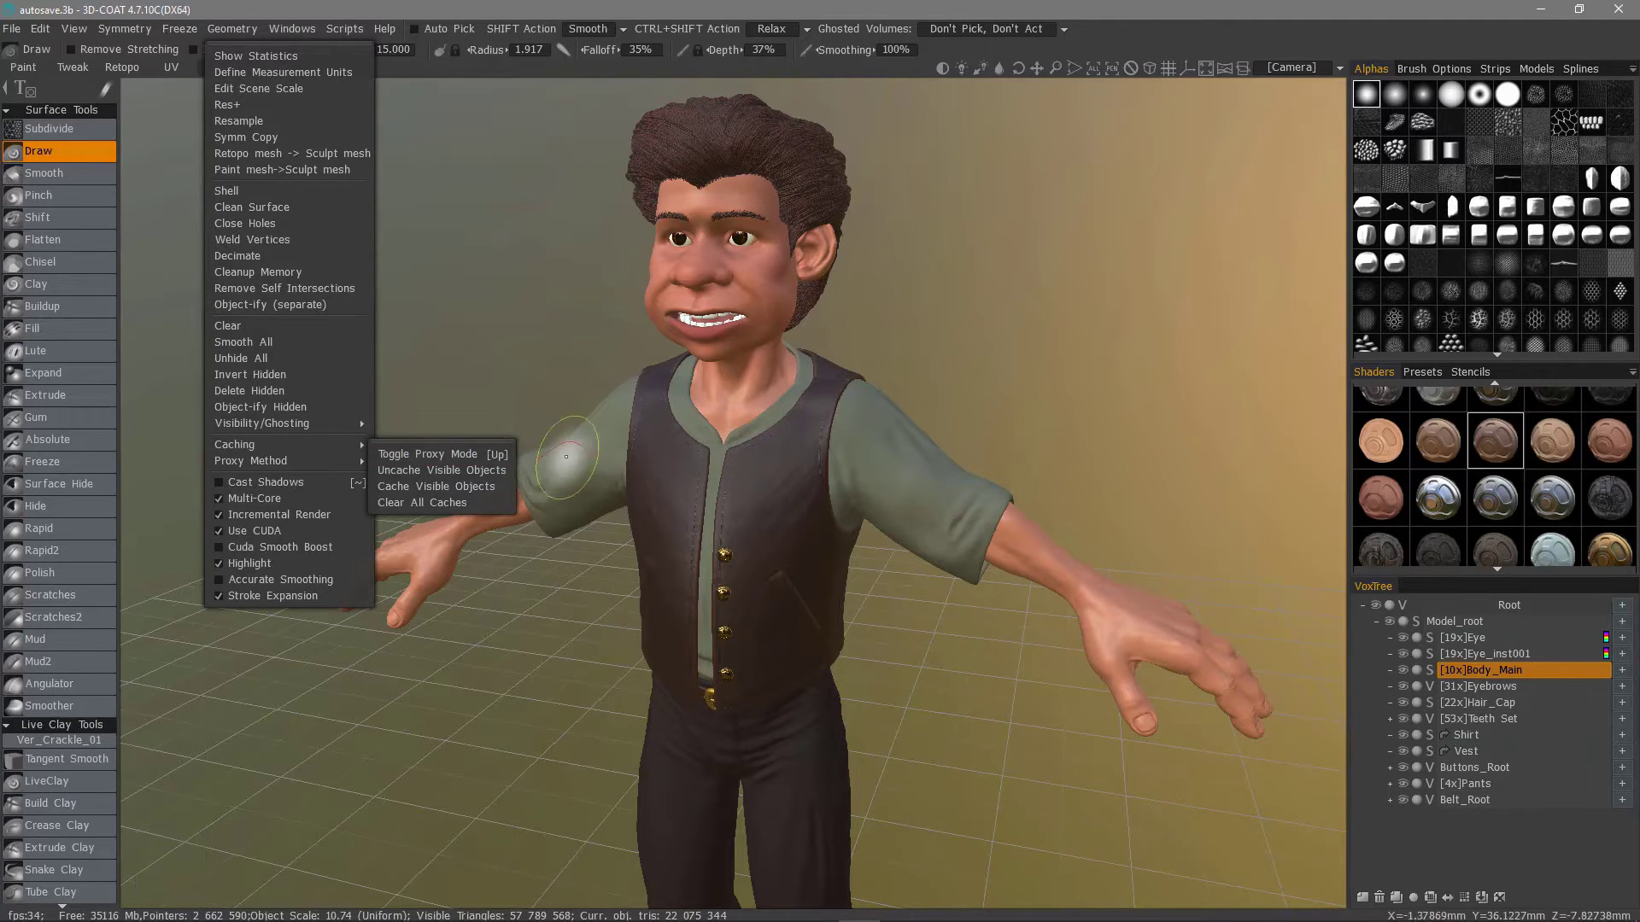
# Step: Pick the Vest and the Body_Main layers directly on the model, and switch Body_Main to its low-resolution proxy
pyautogui.moveTo(1454, 669)
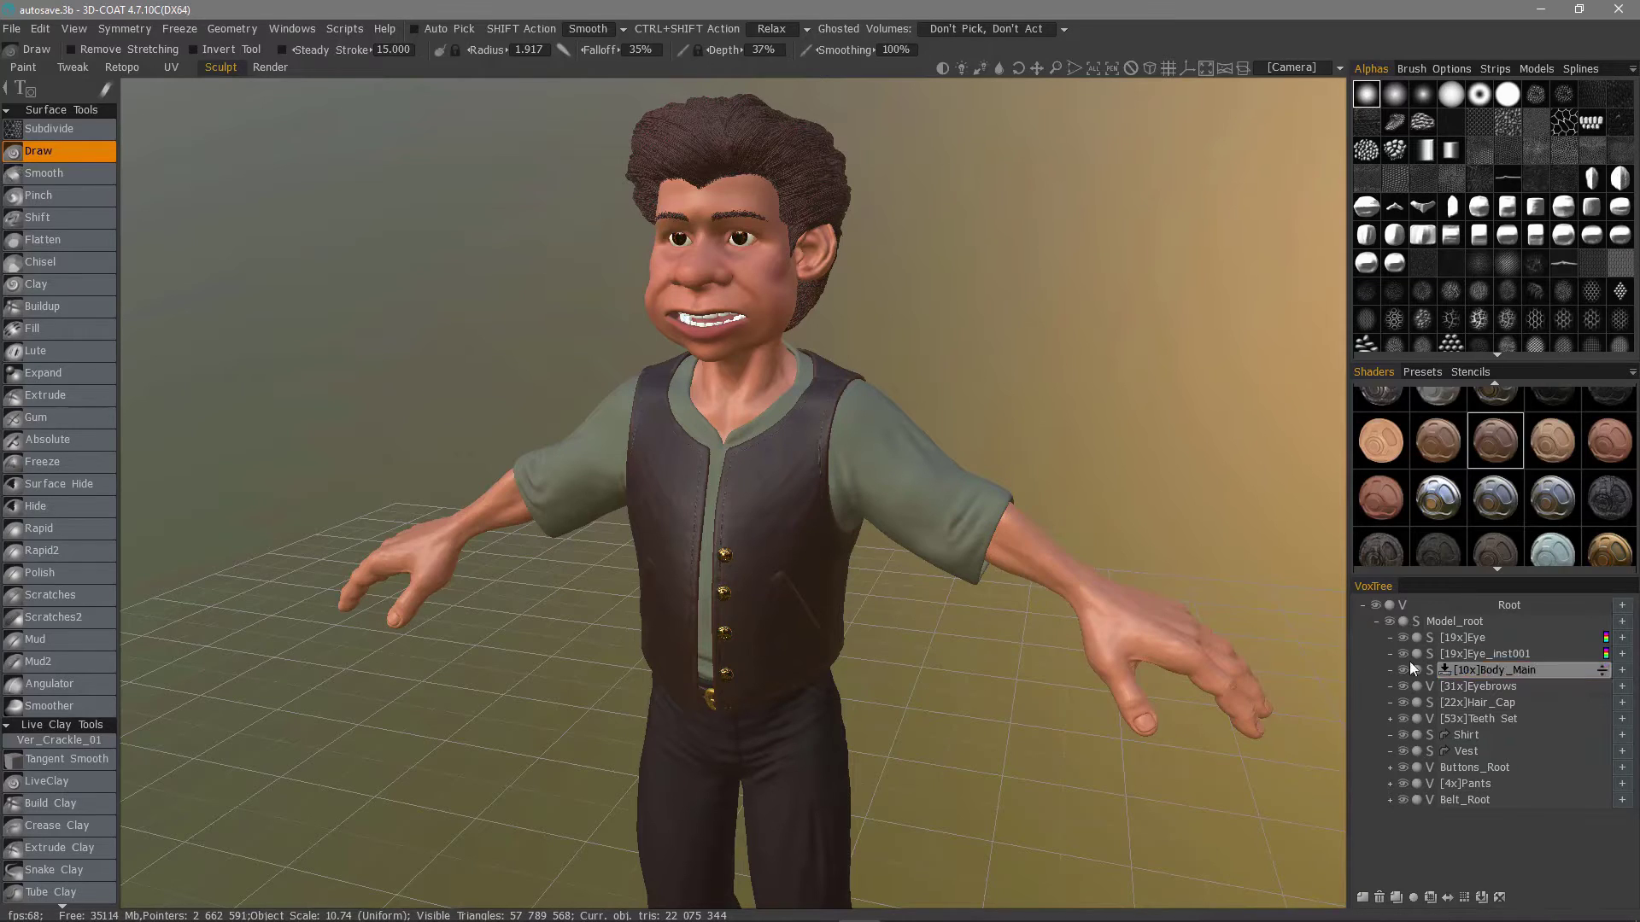
pyautogui.moveTo(785, 592); pyautogui.dragTo(722, 594, button='right')
pyautogui.press('h')
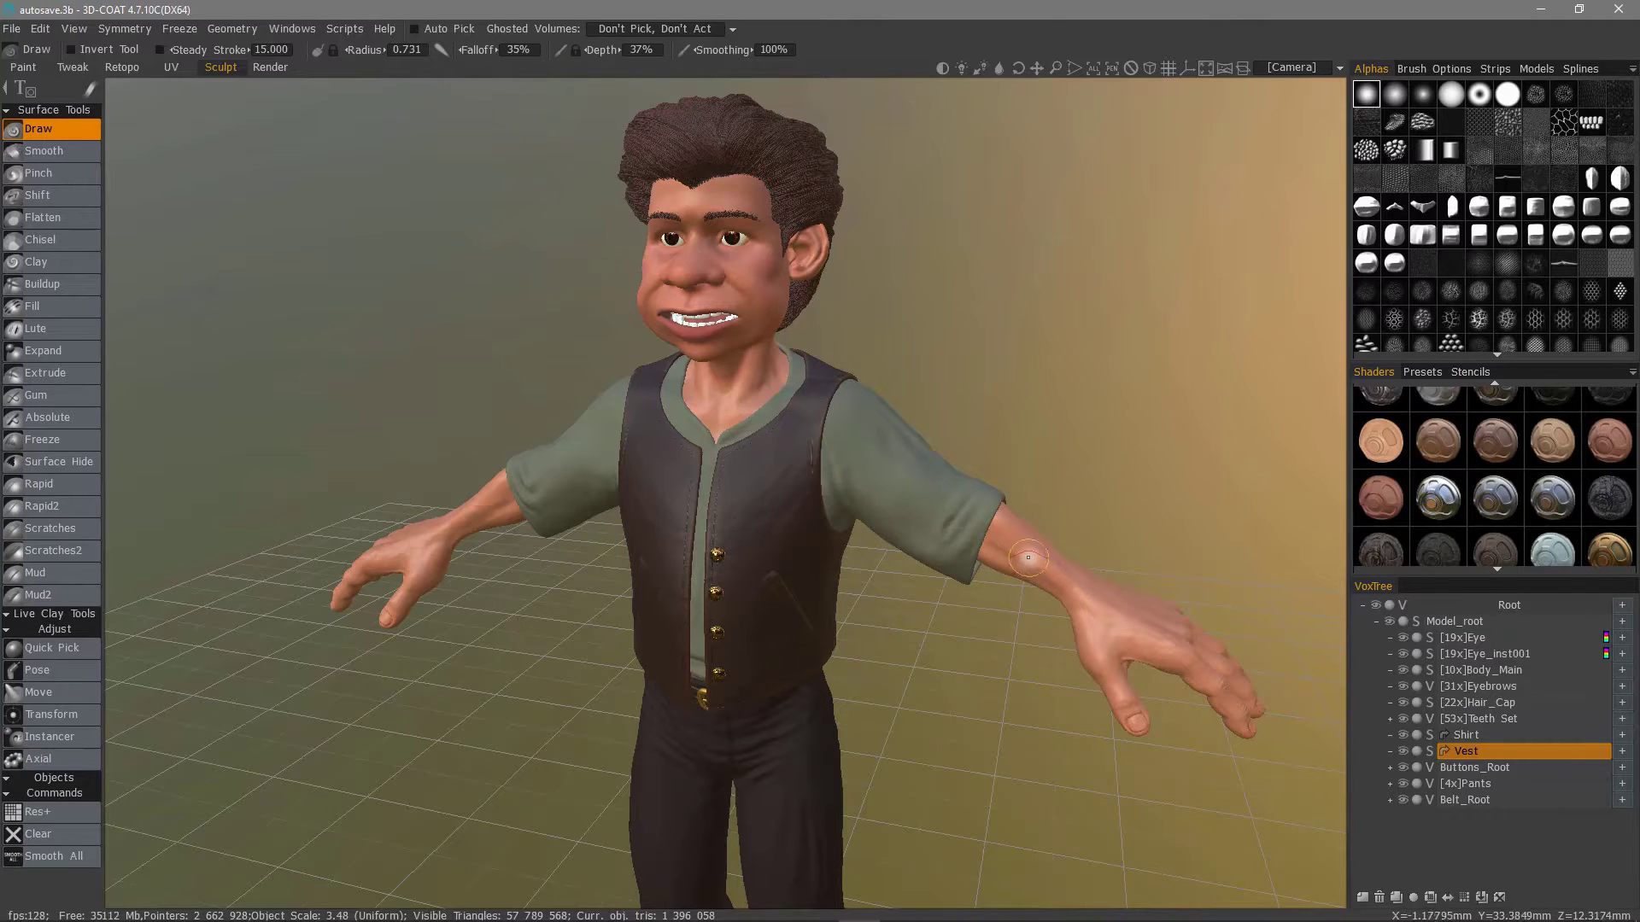
pyautogui.press('h')
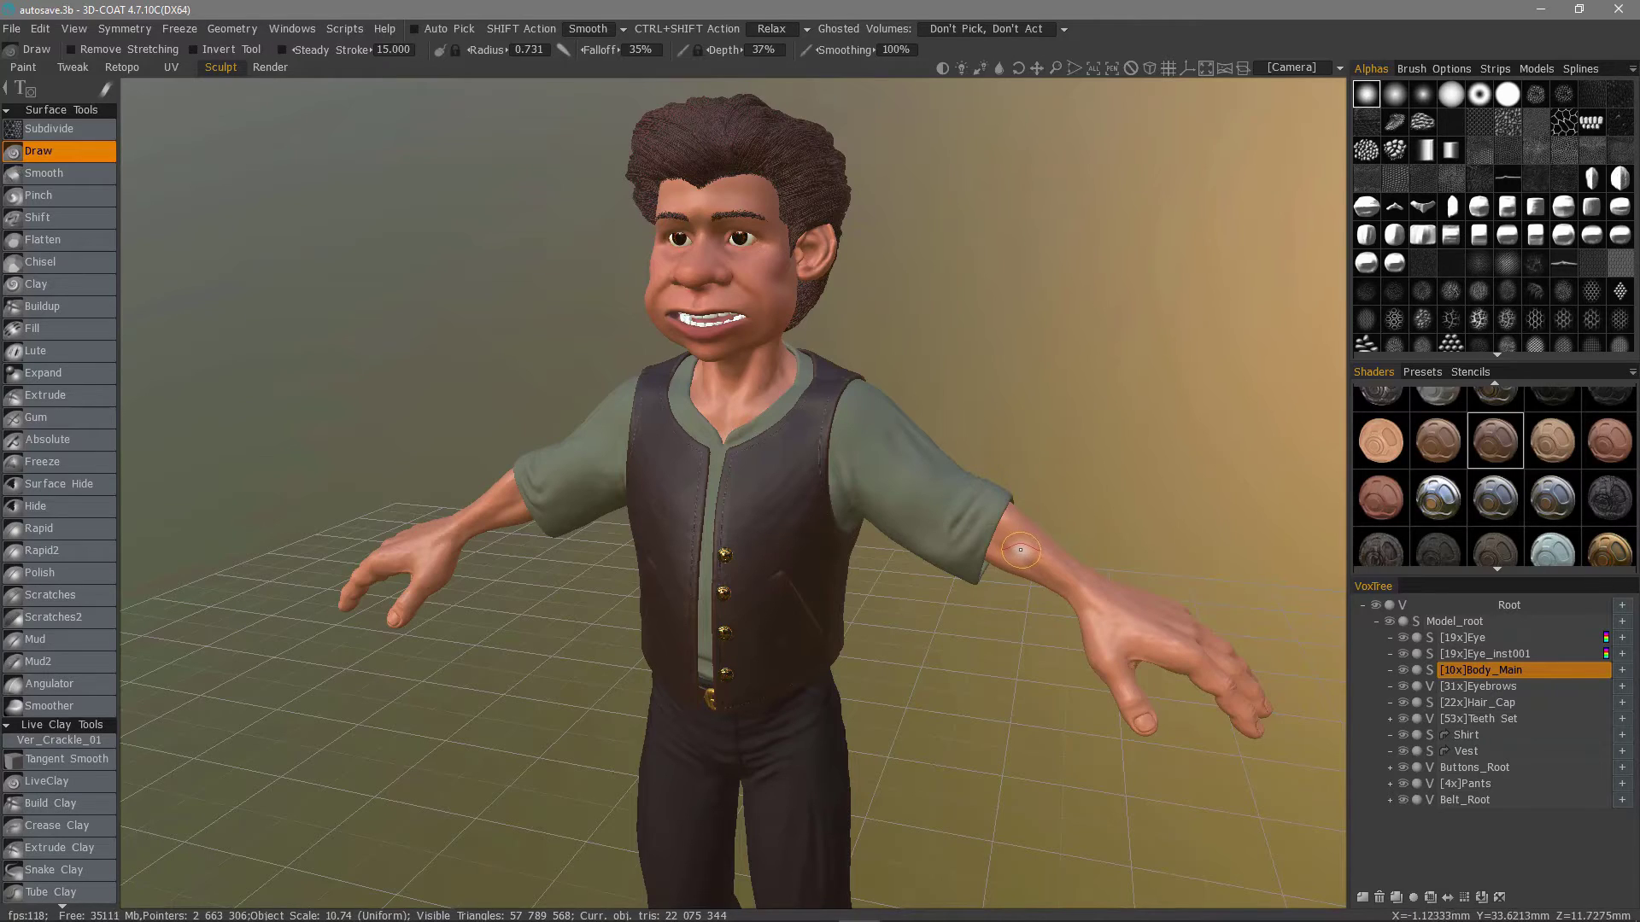
pyautogui.press('shift')
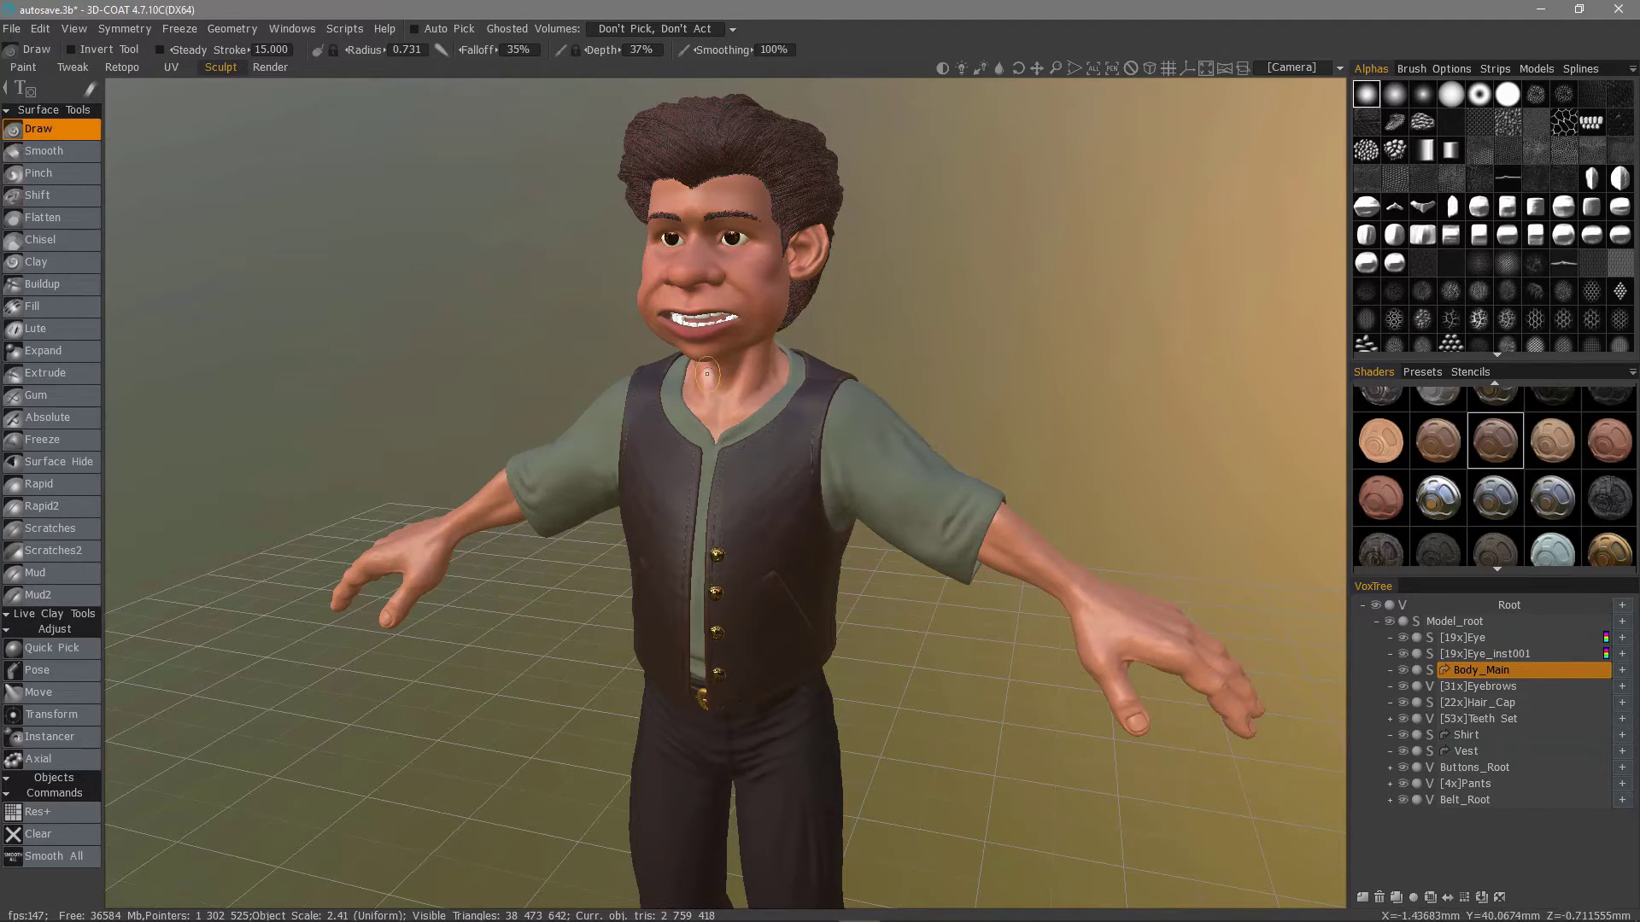
# Step: Turn on the wireframe display and examine the proxy's mesh density around the face, teeth and neck
pyautogui.moveTo(525, 611); pyautogui.dragTo(687, 396)
pyautogui.keyDown('alt'); pyautogui.moveTo(687, 397); pyautogui.dragTo(629, 567, button='right'); pyautogui.keyUp('alt')
pyautogui.moveTo(629, 567)
pyautogui.keyDown('alt'); pyautogui.mouseDown()
pyautogui.moveTo(725, 413)
pyautogui.moveTo(868, 637)
pyautogui.moveTo(948, 601)
pyautogui.moveTo(945, 570)
pyautogui.mouseUp(); pyautogui.keyUp('alt')
pyautogui.press('w')
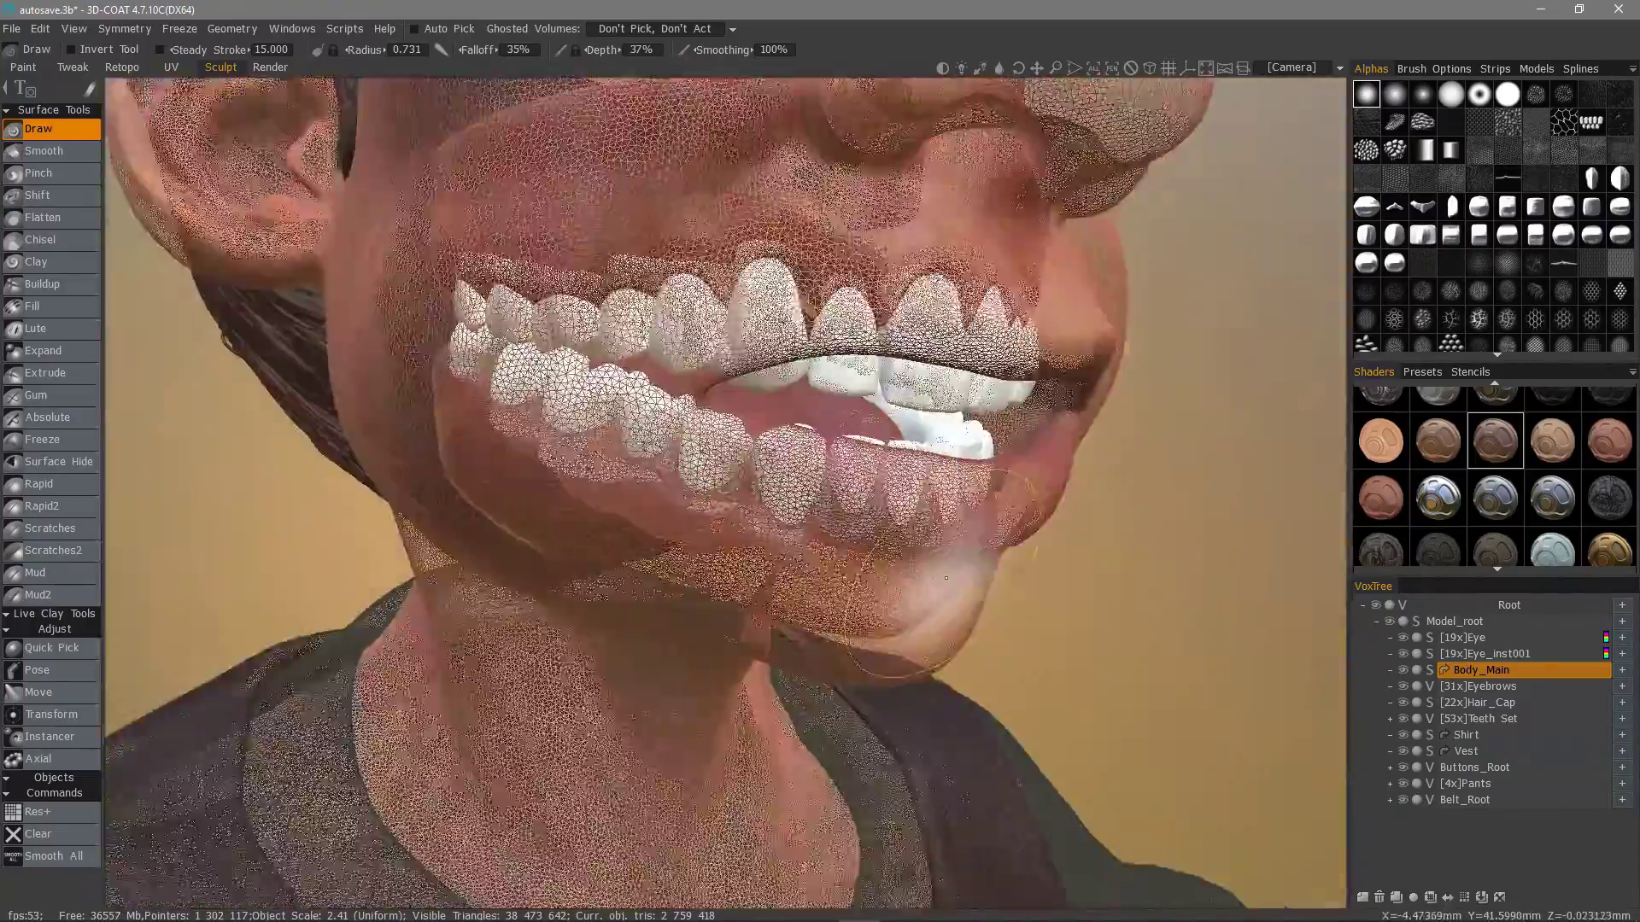
pyautogui.keyDown('alt'); pyautogui.moveTo(946, 570); pyautogui.dragTo(768, 547, button='middle'); pyautogui.keyUp('alt')
pyautogui.keyDown('alt'); pyautogui.moveTo(769, 546); pyautogui.dragTo(599, 590); pyautogui.keyUp('alt')
pyautogui.keyDown('alt'); pyautogui.moveTo(948, 589); pyautogui.dragTo(931, 516, button='right'); pyautogui.keyUp('alt')
pyautogui.keyDown('alt'); pyautogui.moveTo(931, 516); pyautogui.dragTo(761, 505); pyautogui.keyUp('alt')
pyautogui.keyDown('alt'); pyautogui.moveTo(761, 505); pyautogui.dragTo(604, 476, button='middle'); pyautogui.keyUp('alt')
pyautogui.keyDown('alt'); pyautogui.moveTo(604, 476); pyautogui.dragTo(652, 652); pyautogui.keyUp('alt')
pyautogui.keyDown('alt'); pyautogui.moveTo(651, 652); pyautogui.dragTo(649, 589, button='right'); pyautogui.keyUp('alt')
pyautogui.keyDown('alt'); pyautogui.moveTo(649, 589); pyautogui.dragTo(397, 335, button='middle'); pyautogui.keyUp('alt')
# Step: Examine the mesh density of the proxy's hand and fingers up close, and turn off the wireframe display
pyautogui.keyDown('alt'); pyautogui.moveTo(723, 642); pyautogui.dragTo(675, 602); pyautogui.keyUp('alt')
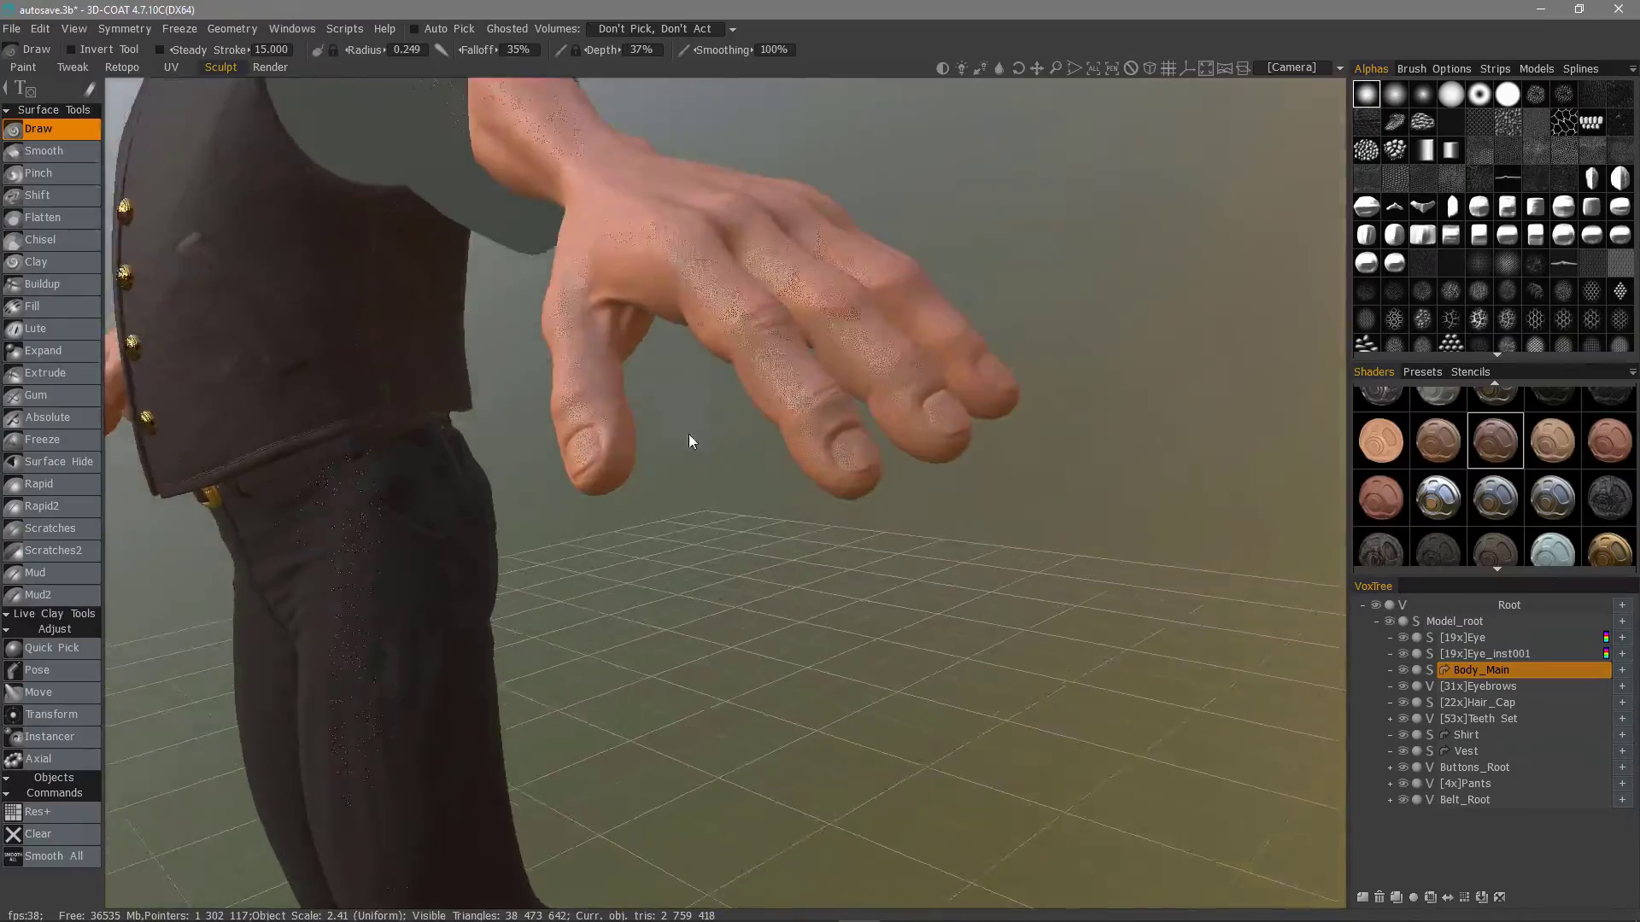
pyautogui.keyDown('alt'); pyautogui.moveTo(675, 602); pyautogui.dragTo(708, 548, button='right'); pyautogui.keyUp('alt')
pyautogui.keyDown('alt'); pyautogui.moveTo(709, 548); pyautogui.dragTo(795, 540); pyautogui.keyUp('alt')
pyautogui.moveTo(795, 540)
pyautogui.keyDown('alt'); pyautogui.mouseDown(button='right')
pyautogui.moveTo(872, 506)
pyautogui.moveTo(864, 485)
pyautogui.mouseUp(button='right'); pyautogui.keyUp('alt')
pyautogui.keyDown('alt'); pyautogui.moveTo(902, 485); pyautogui.dragTo(813, 432); pyautogui.keyUp('alt')
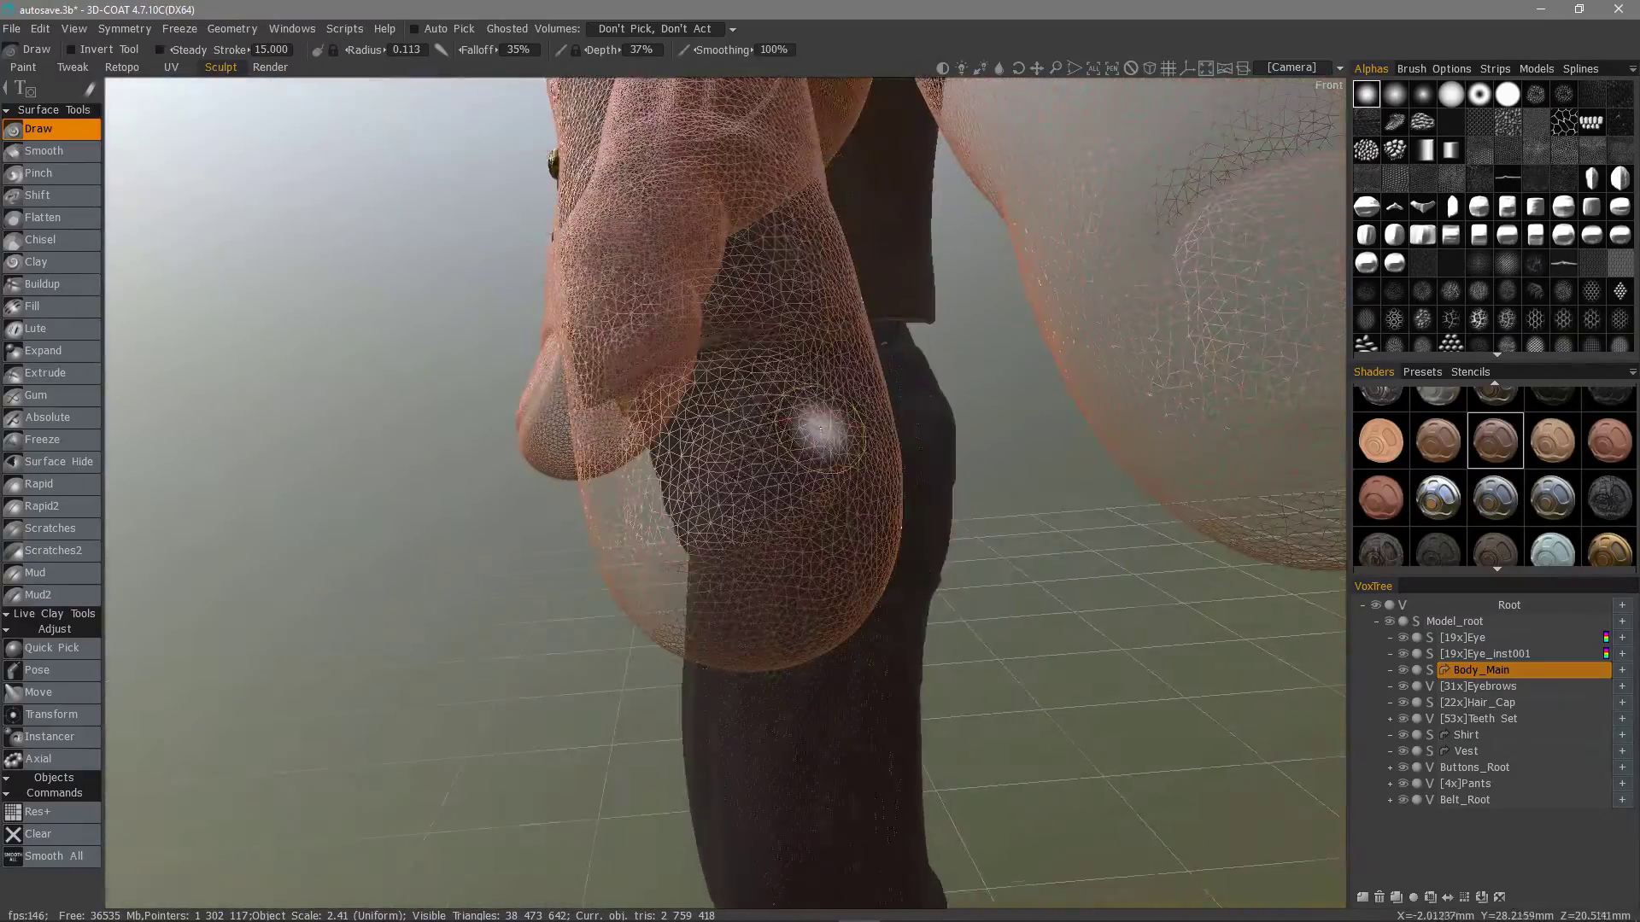
pyautogui.keyDown('alt'); pyautogui.moveTo(725, 546); pyautogui.dragTo(1032, 422); pyautogui.keyUp('alt')
pyautogui.keyDown('alt'); pyautogui.moveTo(1032, 422); pyautogui.dragTo(966, 504, button='right'); pyautogui.keyUp('alt')
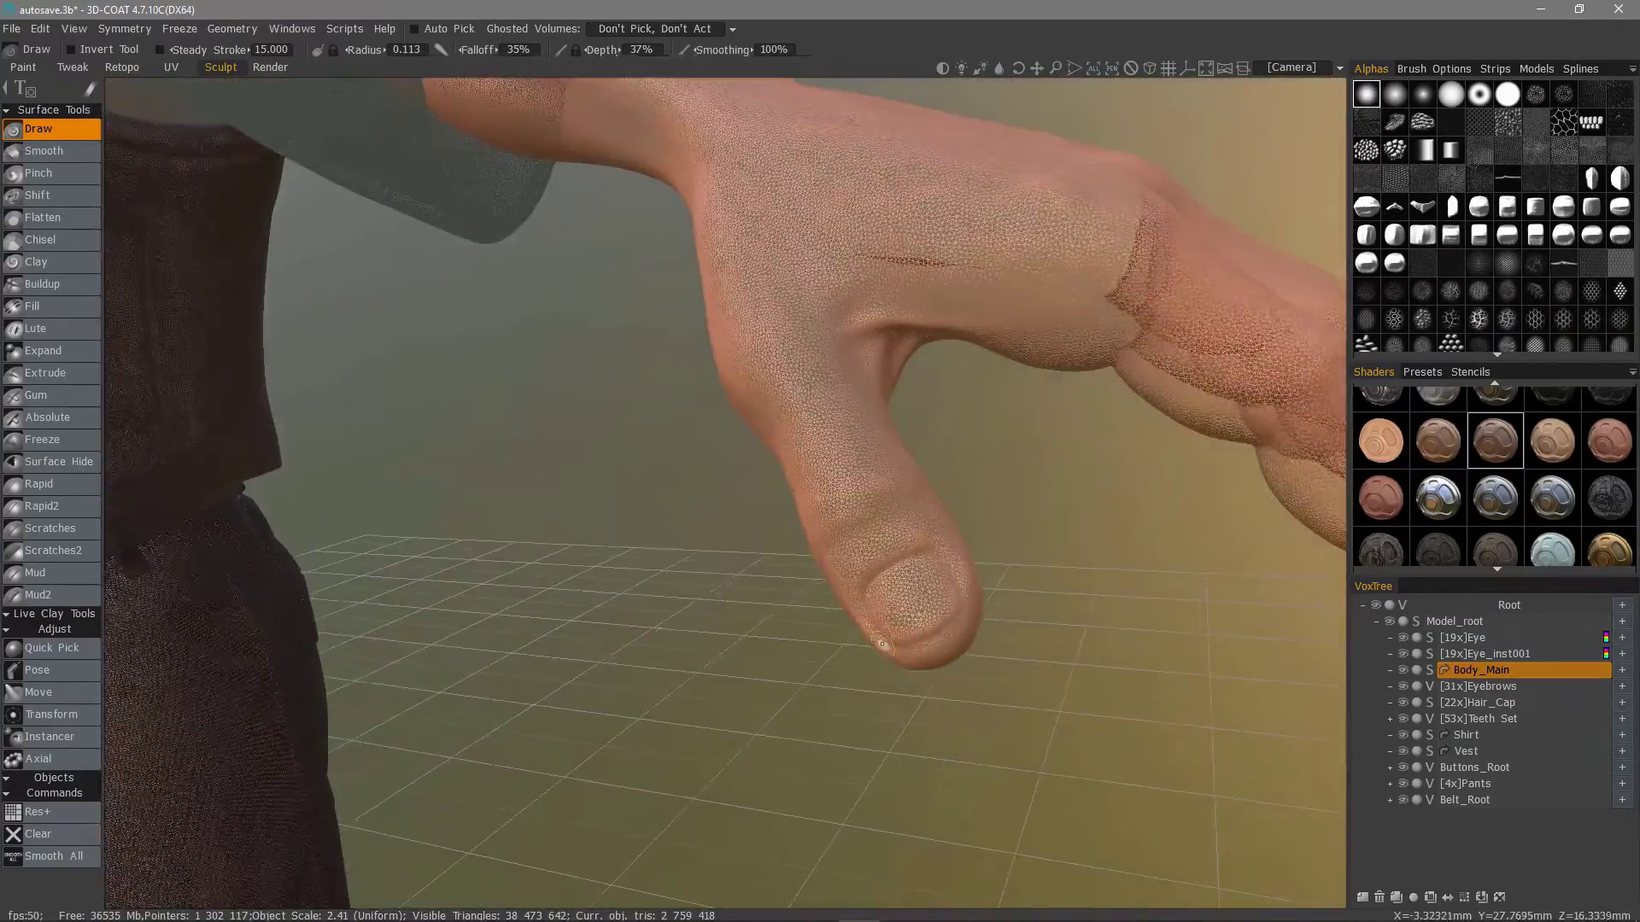
pyautogui.press('w')
pyautogui.keyDown('alt'); pyautogui.moveTo(965, 504); pyautogui.dragTo(999, 478); pyautogui.keyUp('alt')
pyautogui.keyDown('alt'); pyautogui.moveTo(999, 478); pyautogui.dragTo(965, 546, button='right'); pyautogui.keyUp('alt')
pyautogui.keyDown('alt'); pyautogui.moveTo(965, 466); pyautogui.dragTo(1298, 598); pyautogui.keyUp('alt')
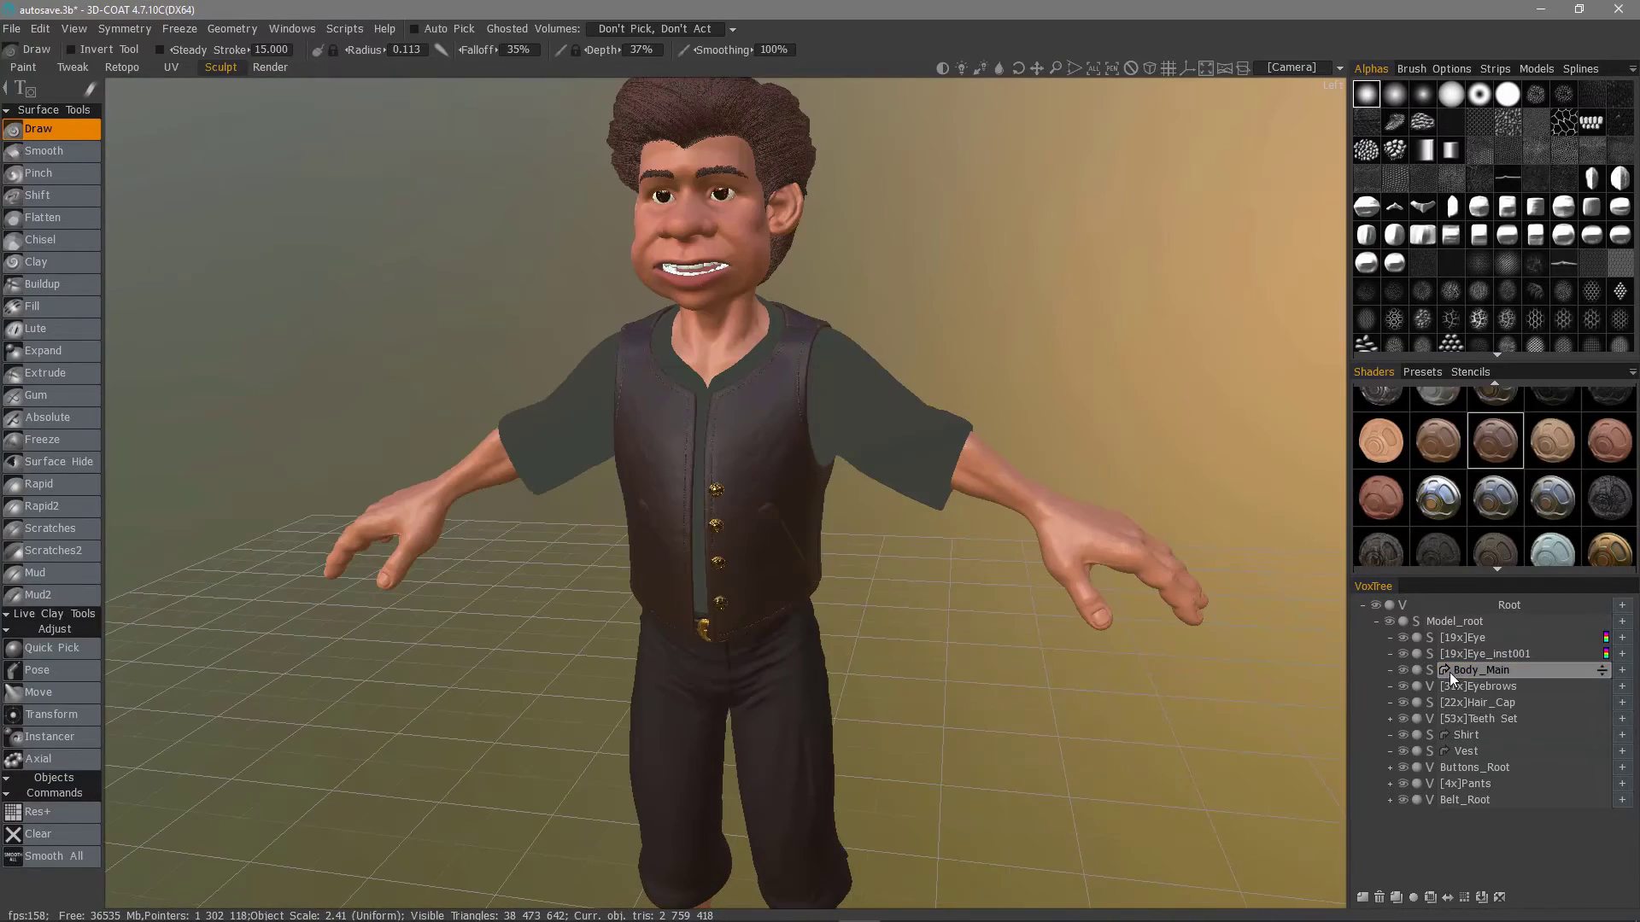
# Step: Activate the Move tool for adjusting the Body_Main proxy
pyautogui.click(1443, 670)
pyautogui.moveTo(1109, 656)
pyautogui.keyDown('alt'); pyautogui.mouseDown()
pyautogui.moveTo(1102, 635)
pyautogui.moveTo(501, 607)
pyautogui.moveTo(151, 685)
pyautogui.moveTo(164, 703)
pyautogui.moveTo(420, 561)
pyautogui.mouseUp(); pyautogui.keyUp('alt')
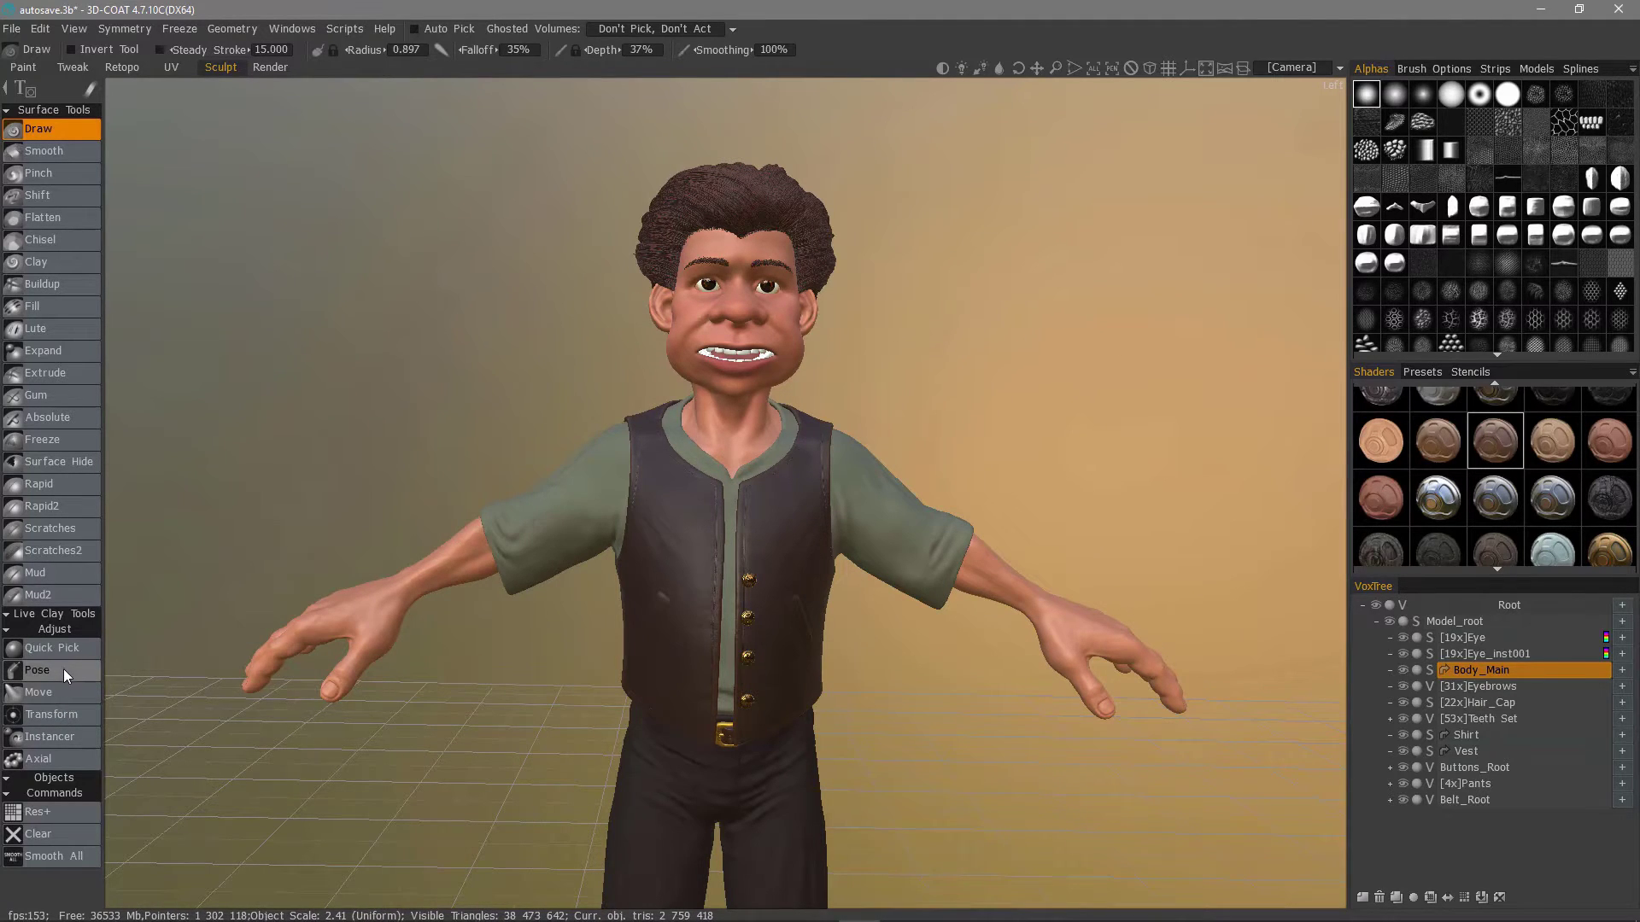
pyautogui.click(68, 693)
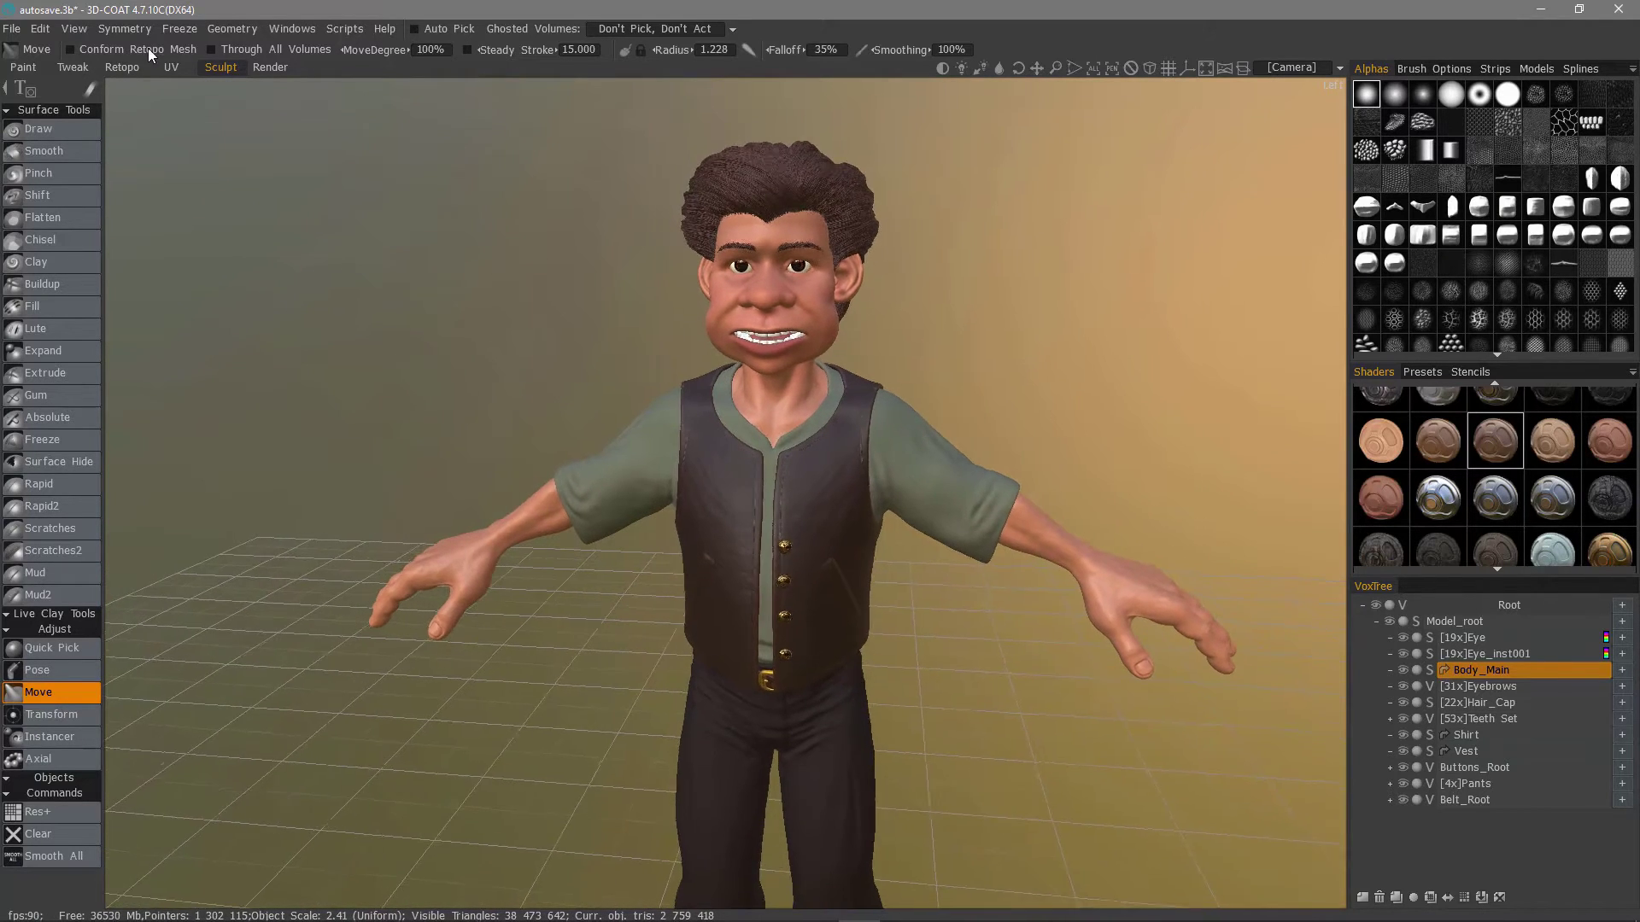
# Step: Examine the proxied character from several angles and check the current object's triangle count and the Body_Main cache indicator
pyautogui.moveTo(1025, 418); pyautogui.dragTo(849, 421)
pyautogui.moveTo(923, 684); pyautogui.dragTo(977, 669)
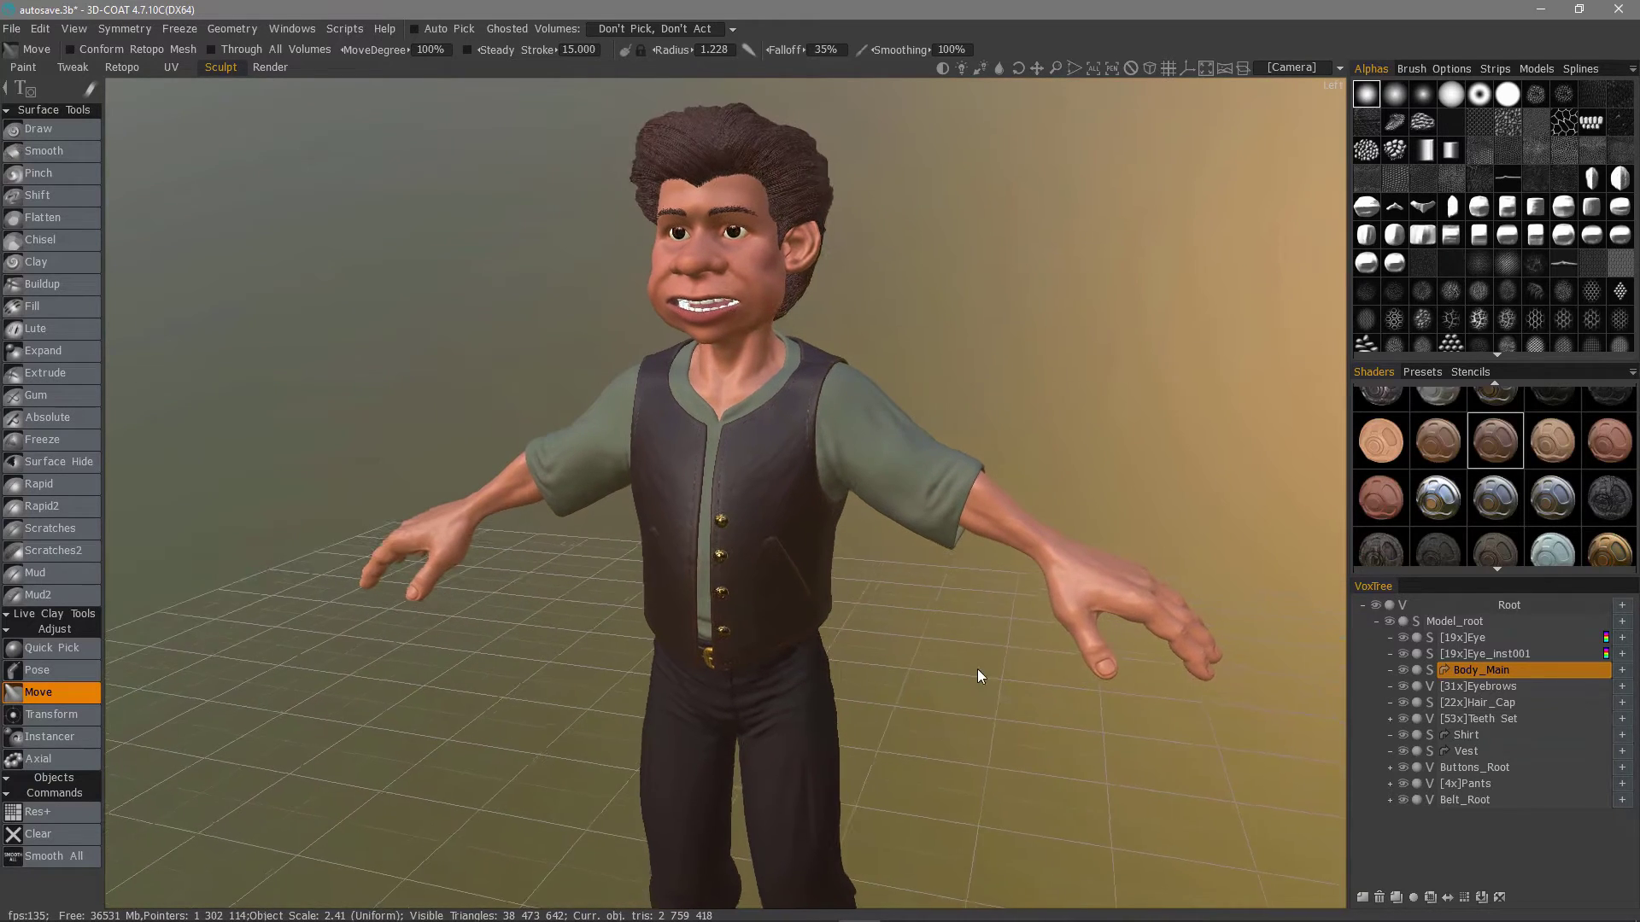
pyautogui.moveTo(670, 914)
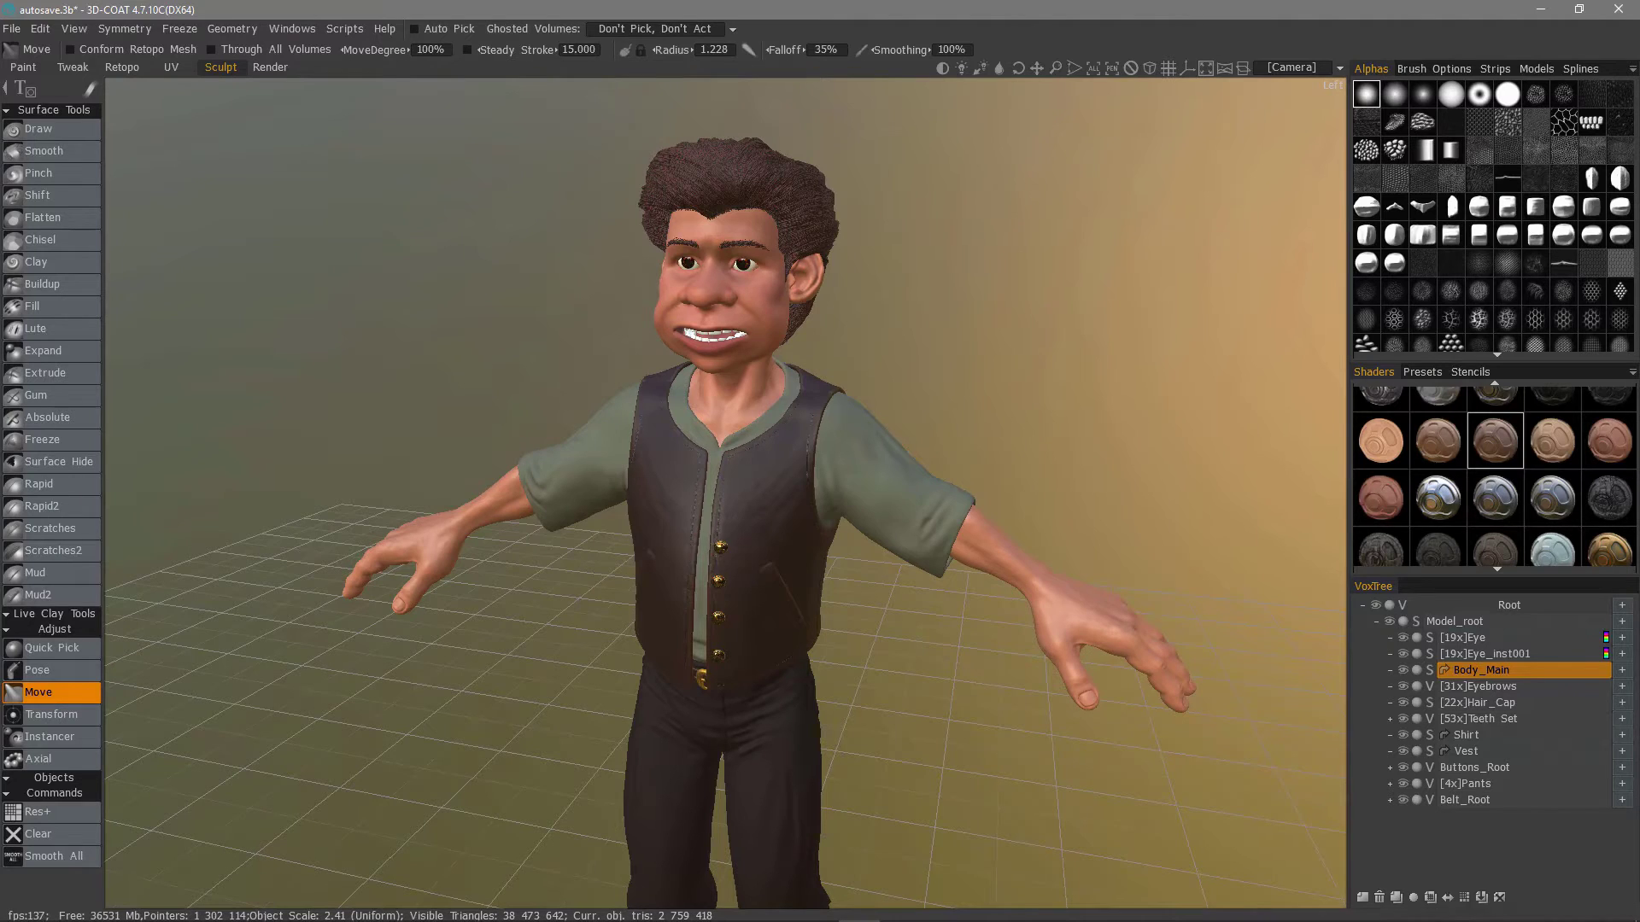
pyautogui.keyDown('alt'); pyautogui.moveTo(677, 495); pyautogui.dragTo(727, 510); pyautogui.keyUp('alt')
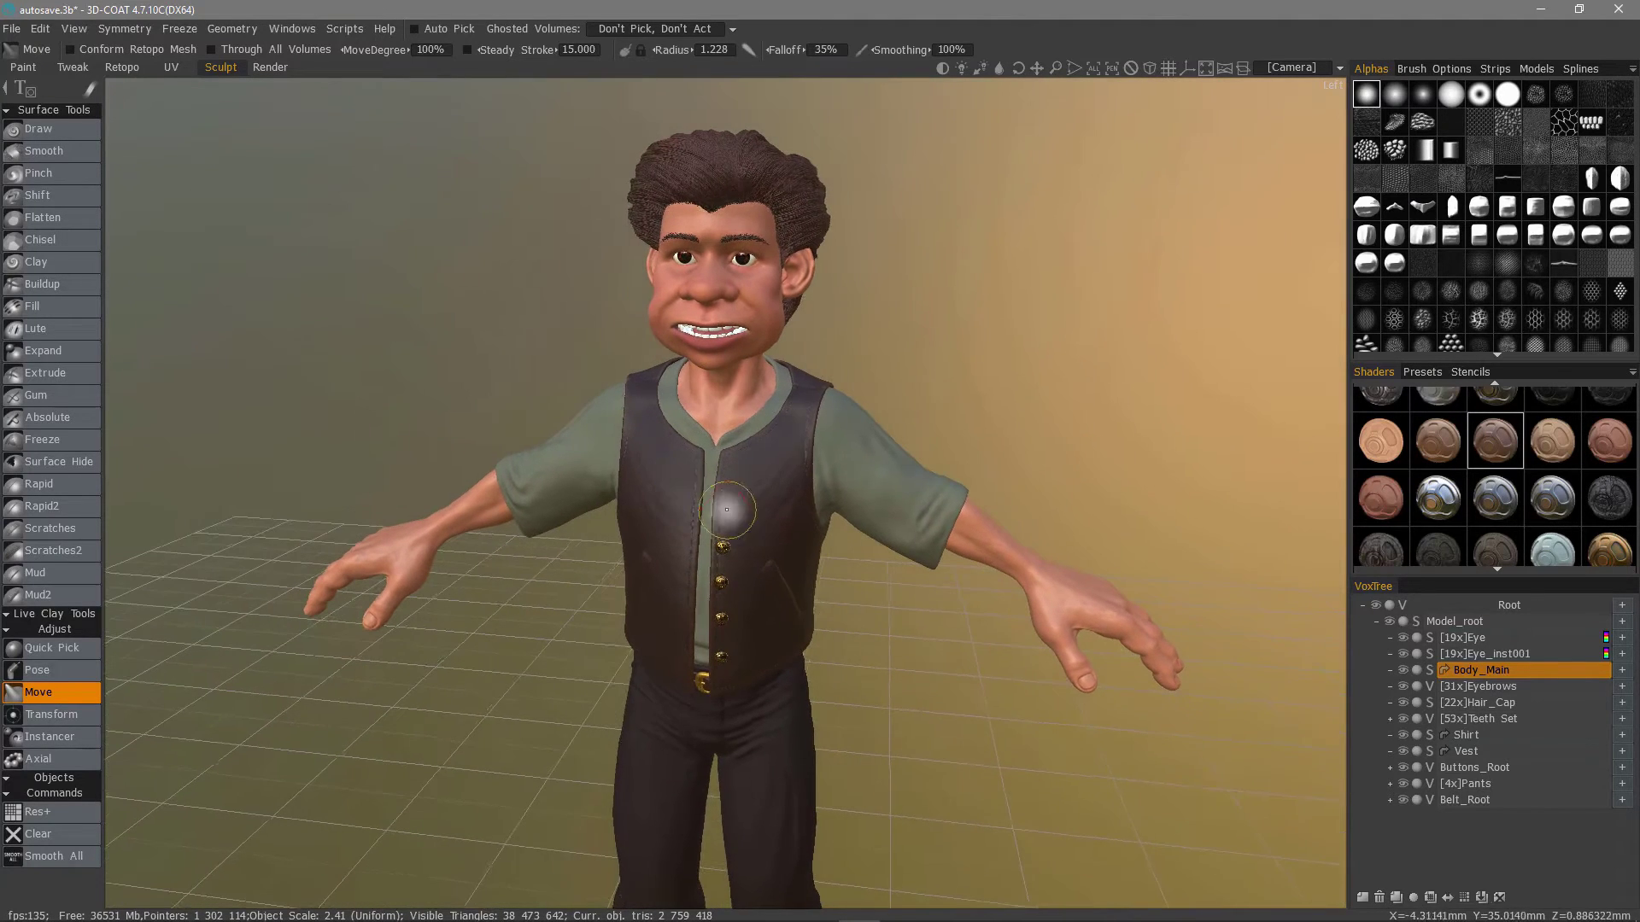
pyautogui.click(1468, 669)
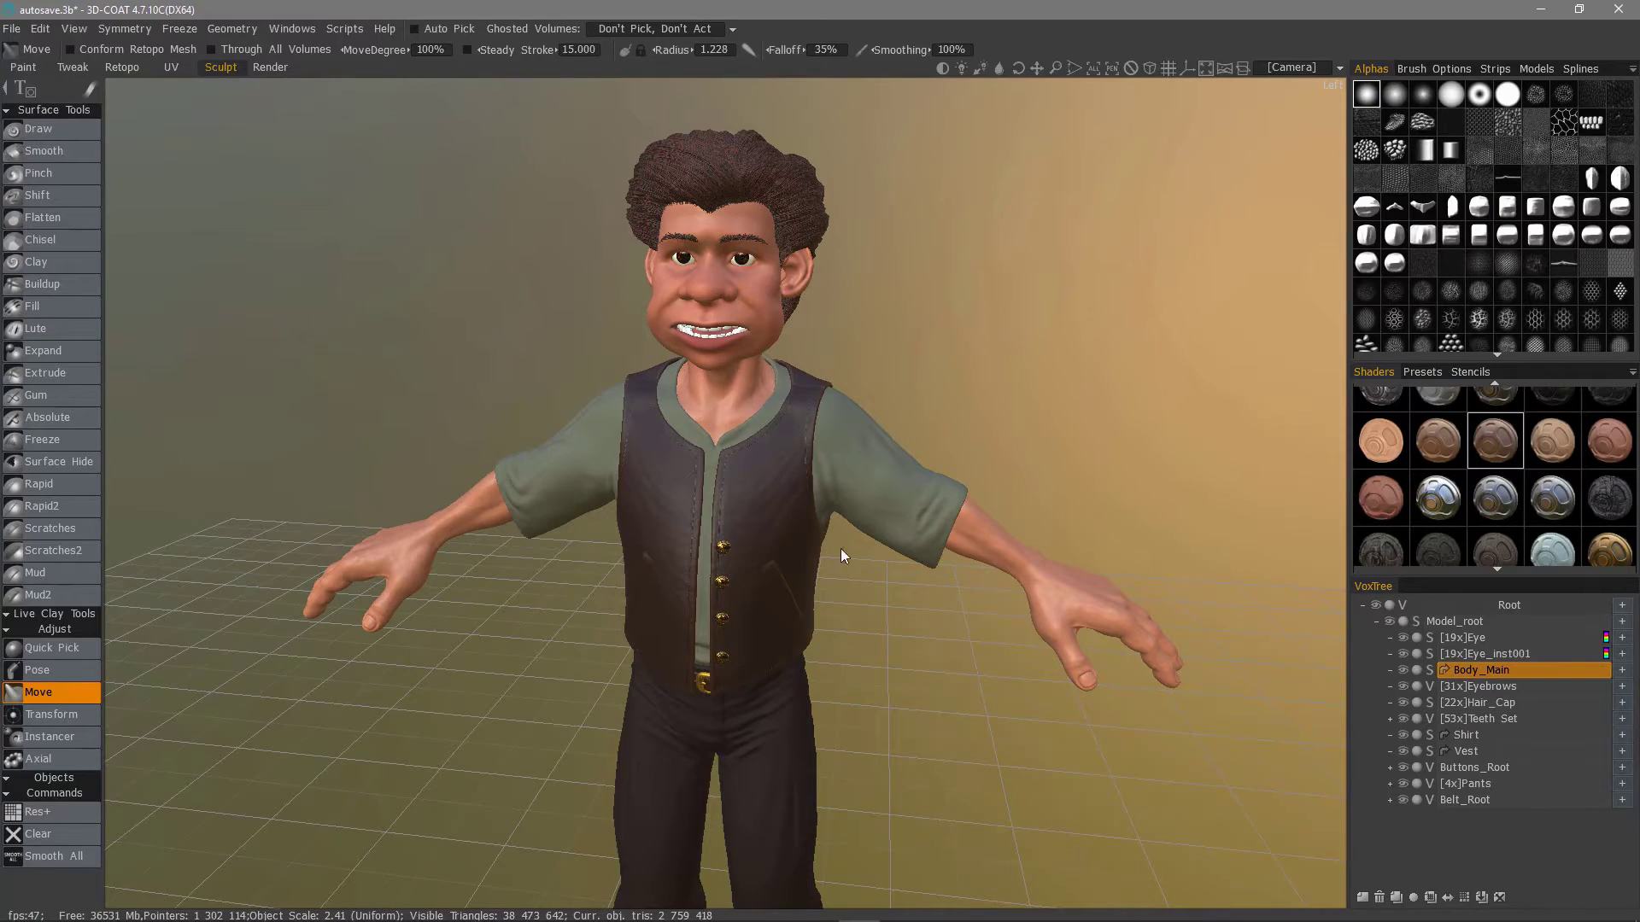
pyautogui.moveTo(752, 576)
pyautogui.keyDown('alt'); pyautogui.mouseDown()
pyautogui.moveTo(660, 431)
pyautogui.moveTo(730, 497)
pyautogui.mouseUp(); pyautogui.keyUp('alt')
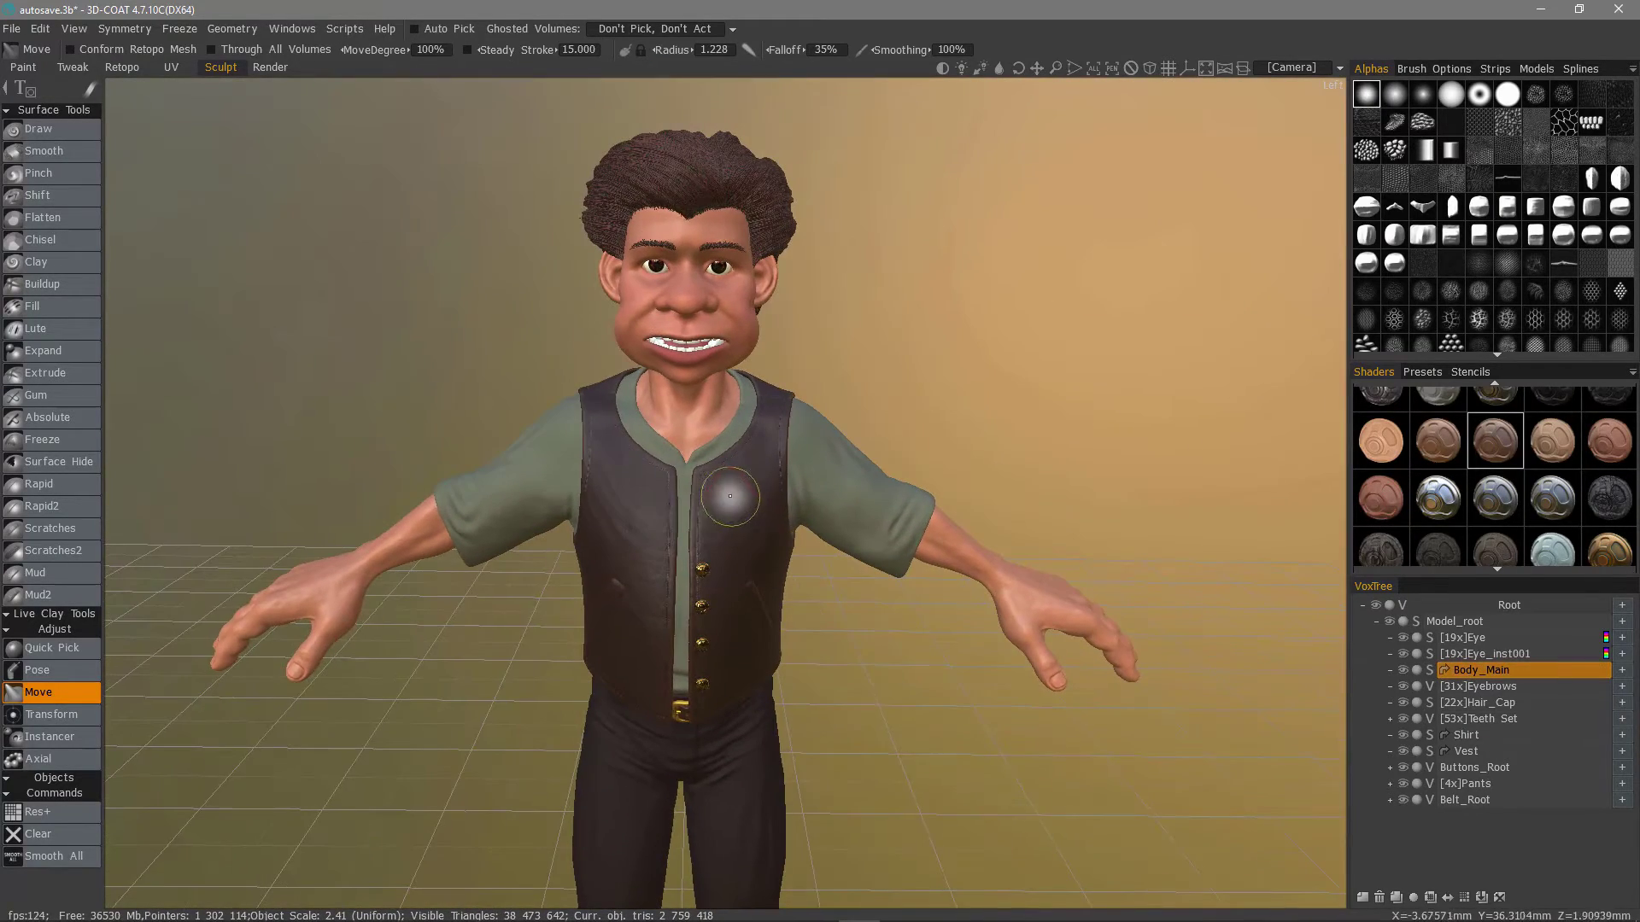
pyautogui.click(1458, 673)
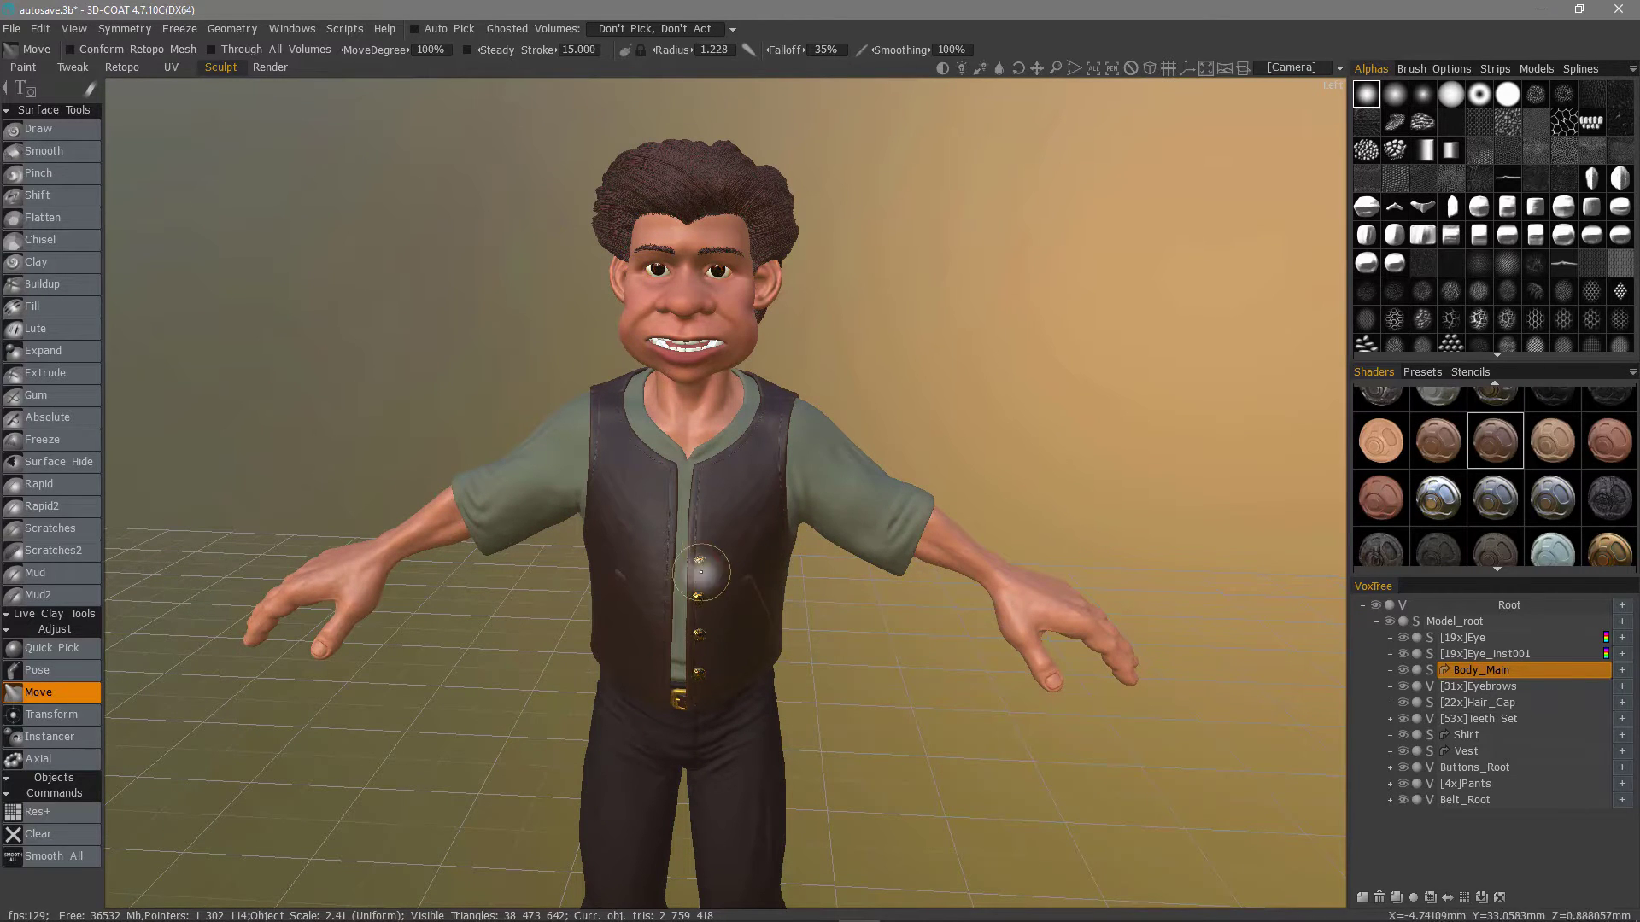
pyautogui.moveTo(501, 671)
pyautogui.mouseDown()
pyautogui.moveTo(533, 668)
pyautogui.moveTo(500, 643)
pyautogui.moveTo(772, 521)
pyautogui.moveTo(780, 553)
pyautogui.moveTo(803, 560)
pyautogui.mouseUp()
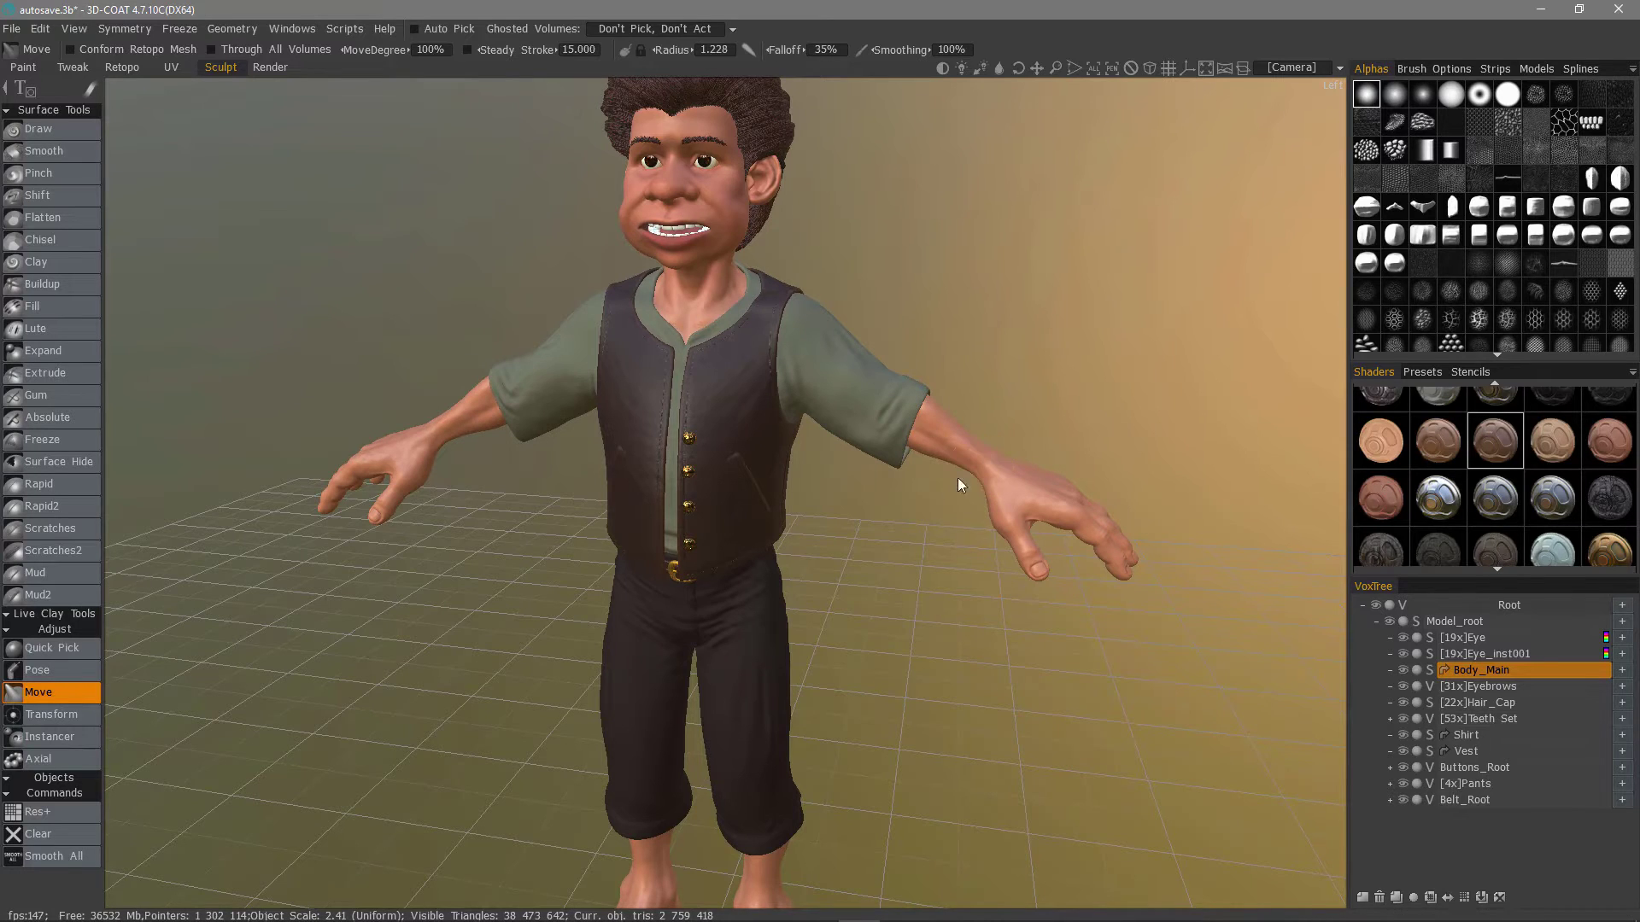
pyautogui.moveTo(971, 499)
pyautogui.mouseDown()
pyautogui.moveTo(626, 495)
pyautogui.moveTo(516, 549)
pyautogui.moveTo(592, 438)
pyautogui.moveTo(884, 464)
pyautogui.moveTo(921, 388)
pyautogui.mouseUp()
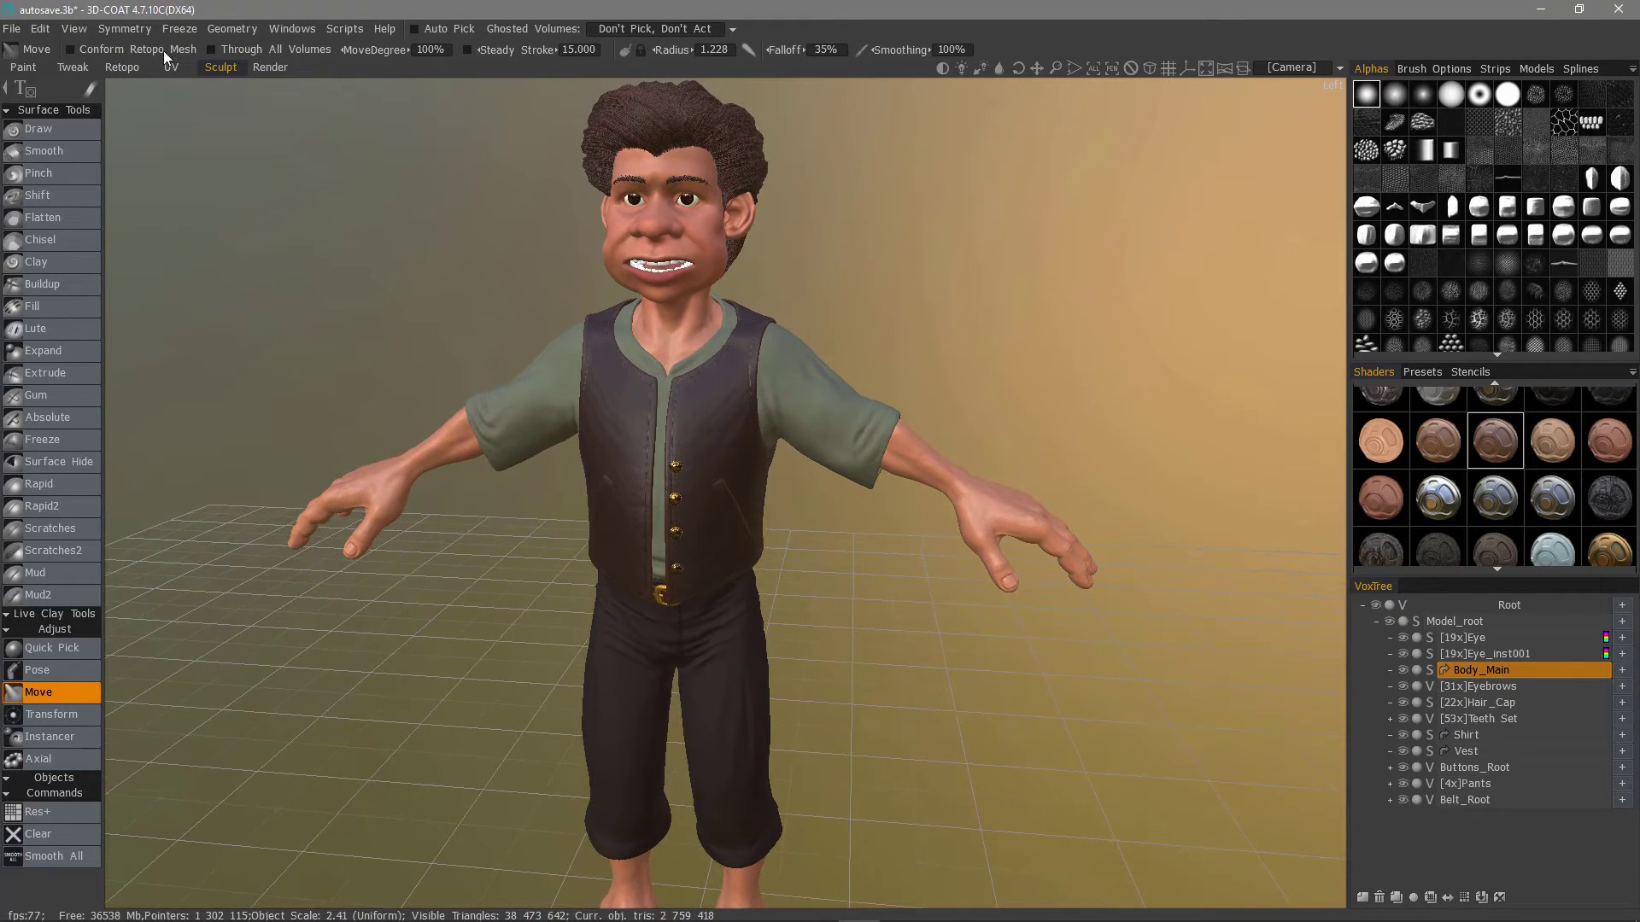
# Step: Detach the Geometry commands as a floating panel over the viewport and review the Caching and Proxy Method options there
pyautogui.click(237, 30)
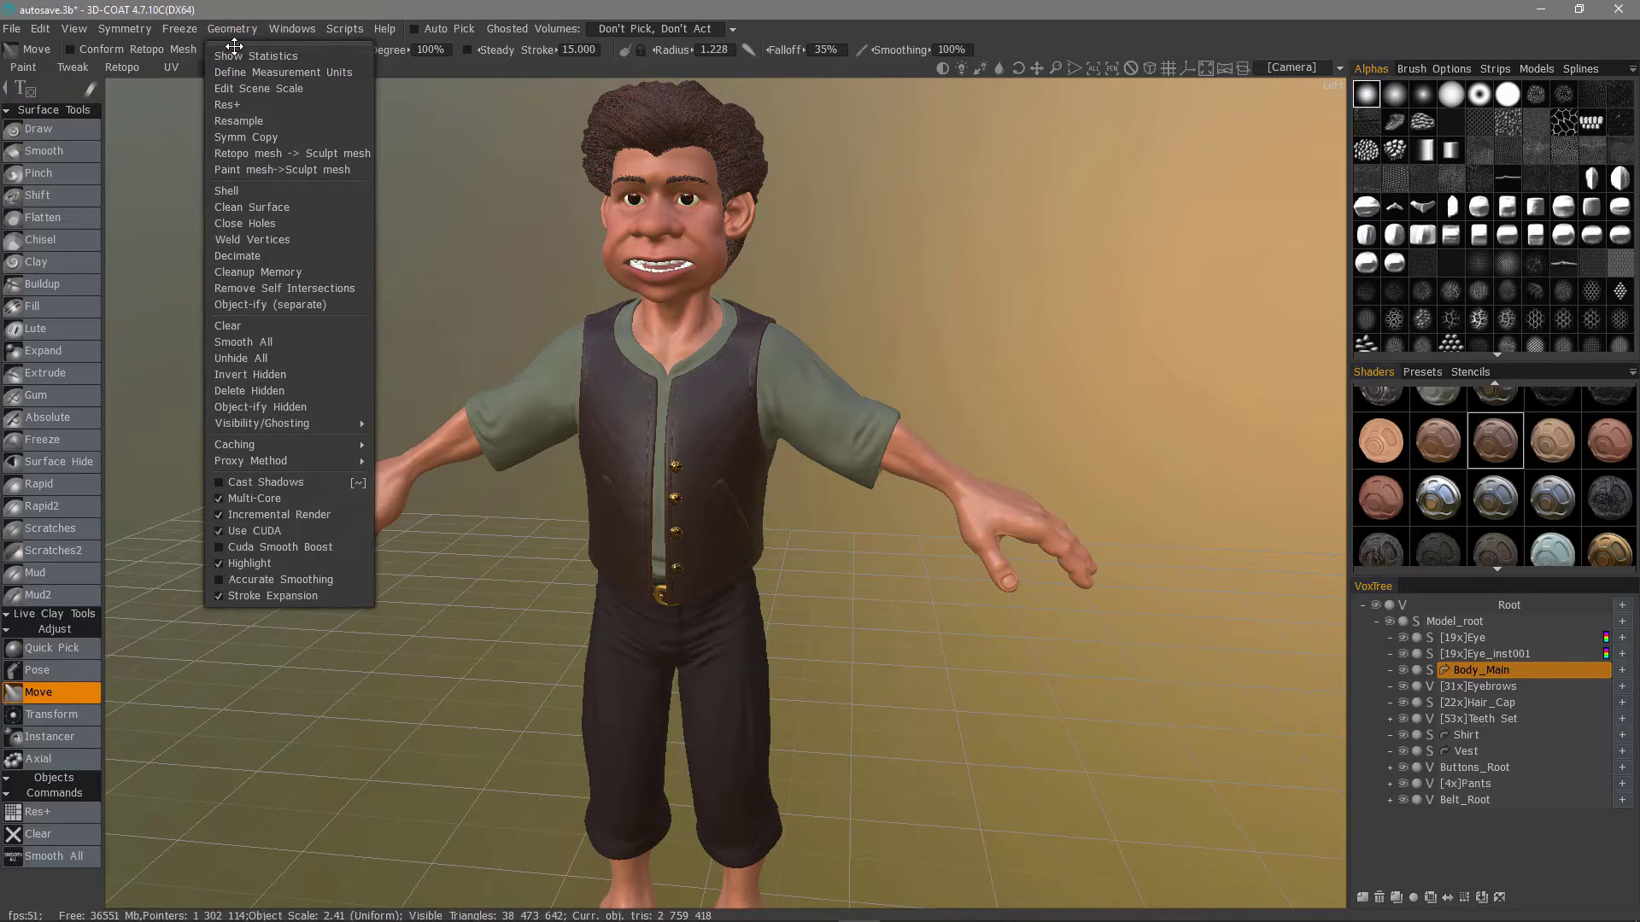
pyautogui.moveTo(233, 41); pyautogui.dragTo(198, 225)
pyautogui.moveTo(222, 628)
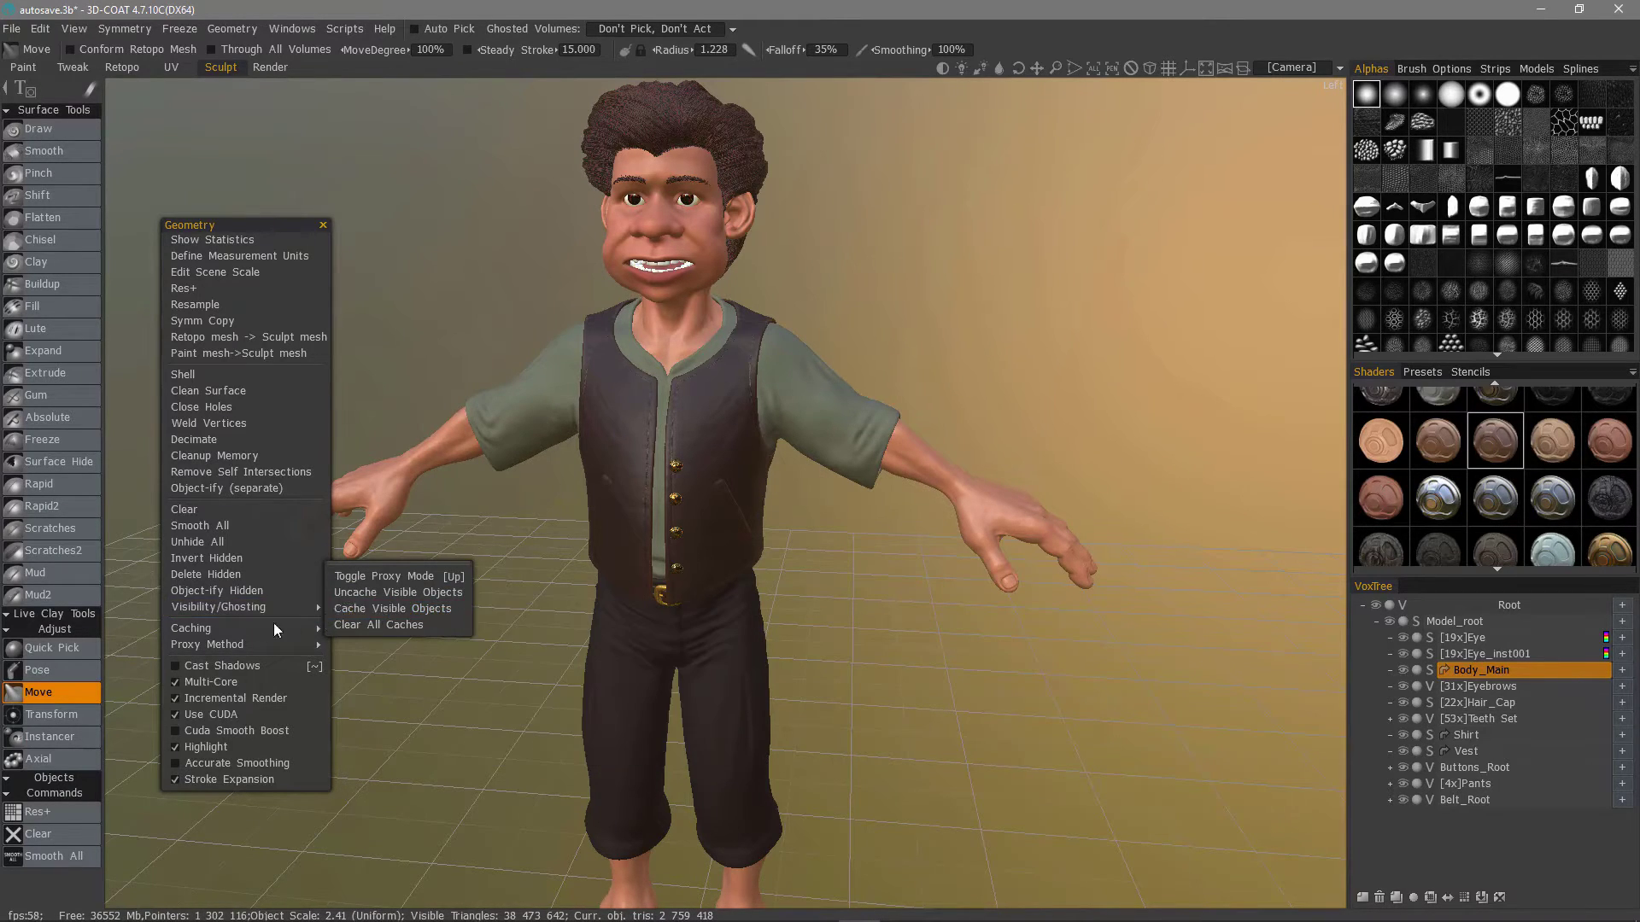
pyautogui.moveTo(290, 644)
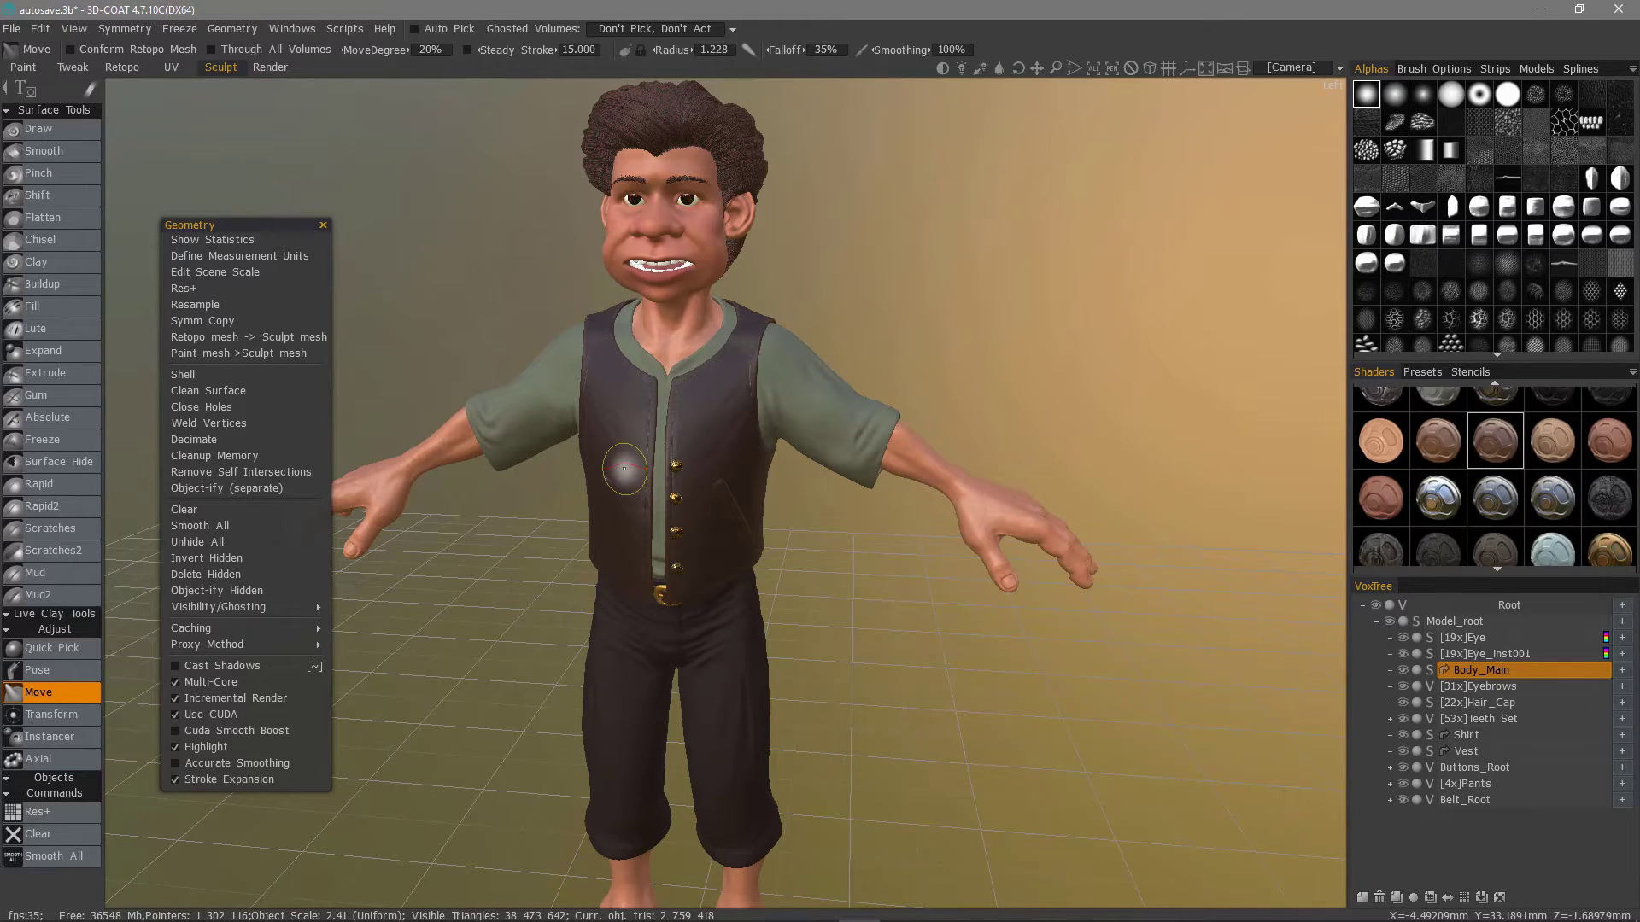
# Step: Select the Hair_Cap layer, and restore the cached Vest layer to its high-poly mesh for editing
pyautogui.click(1497, 703)
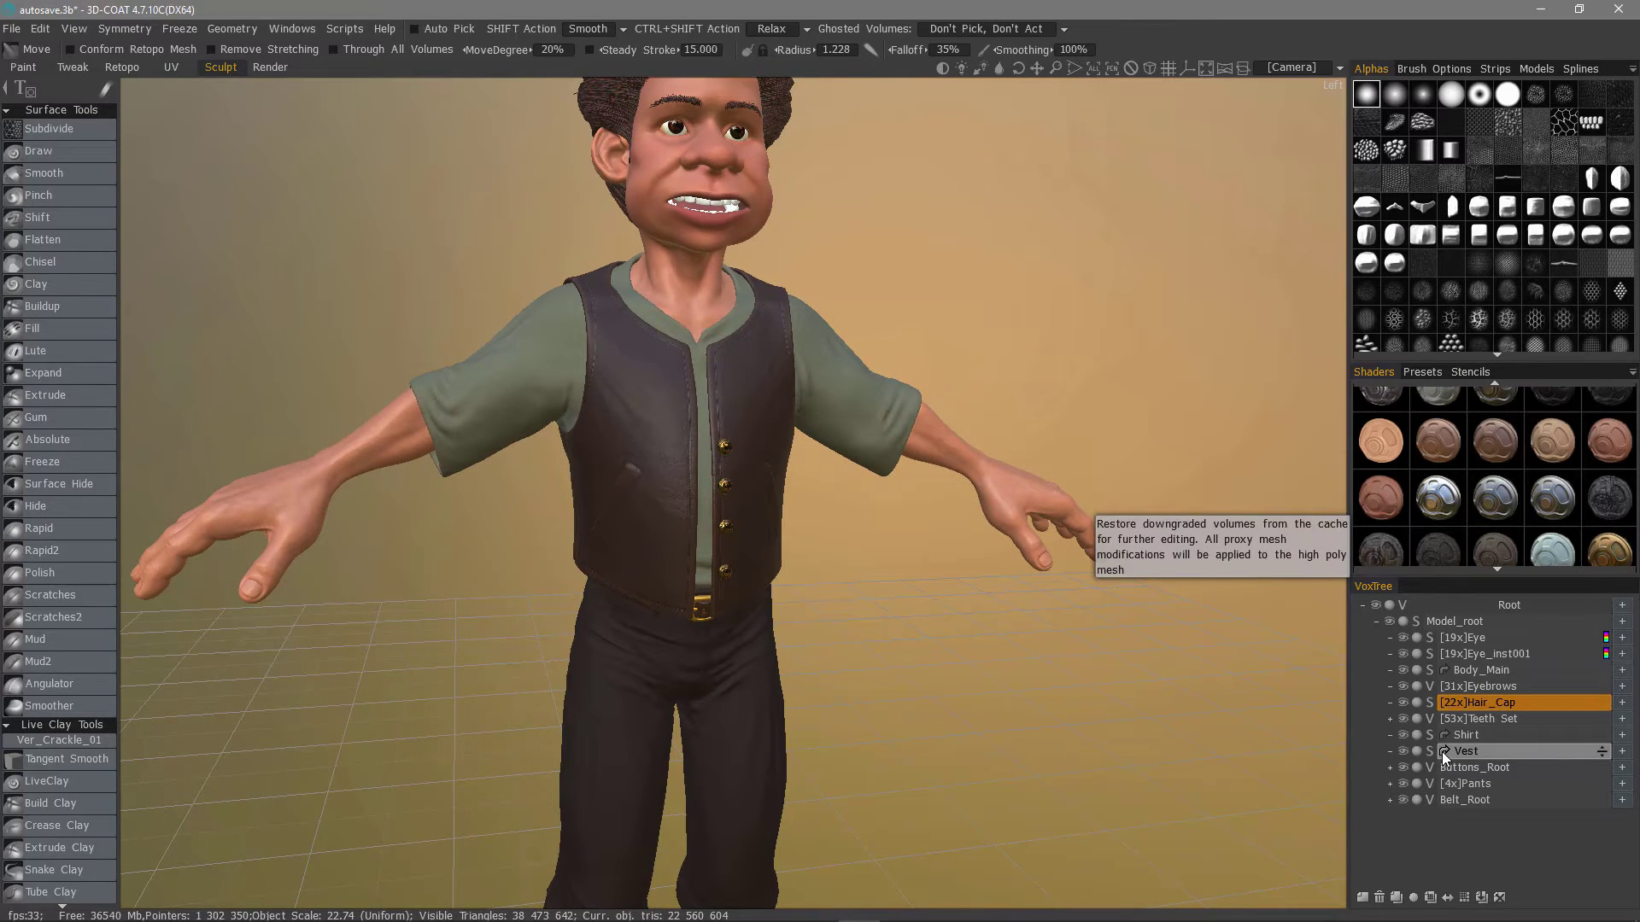
pyautogui.click(1441, 752)
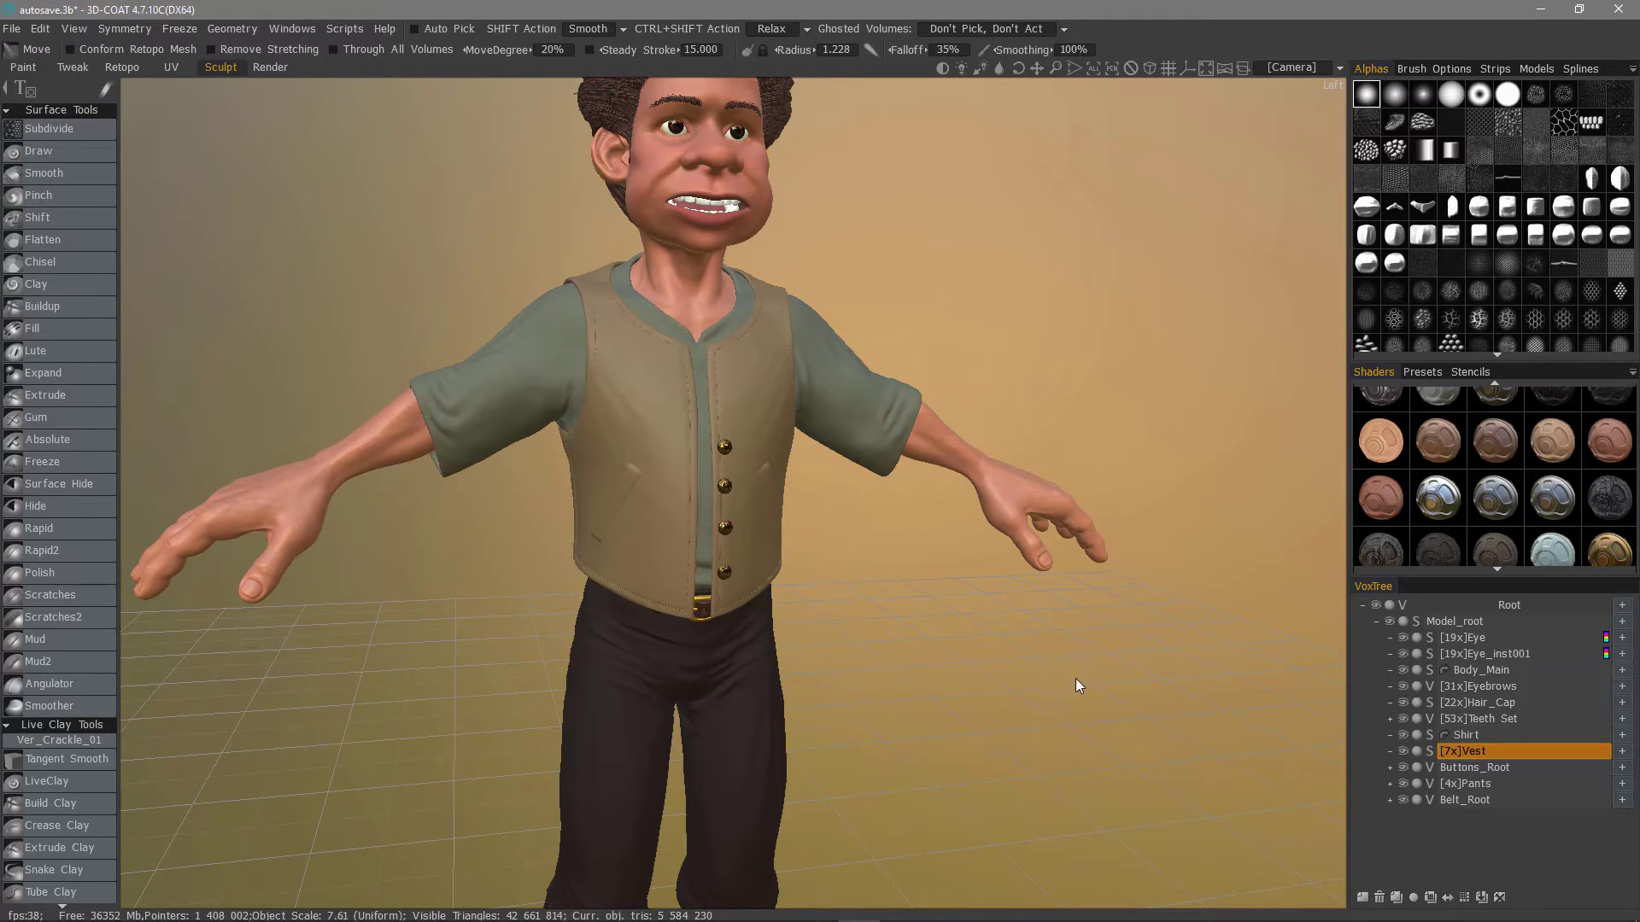
# Step: Apply a dark brown leather shader to the Vest layer and check its surface up close
pyautogui.scroll(-5, 1458, 447)
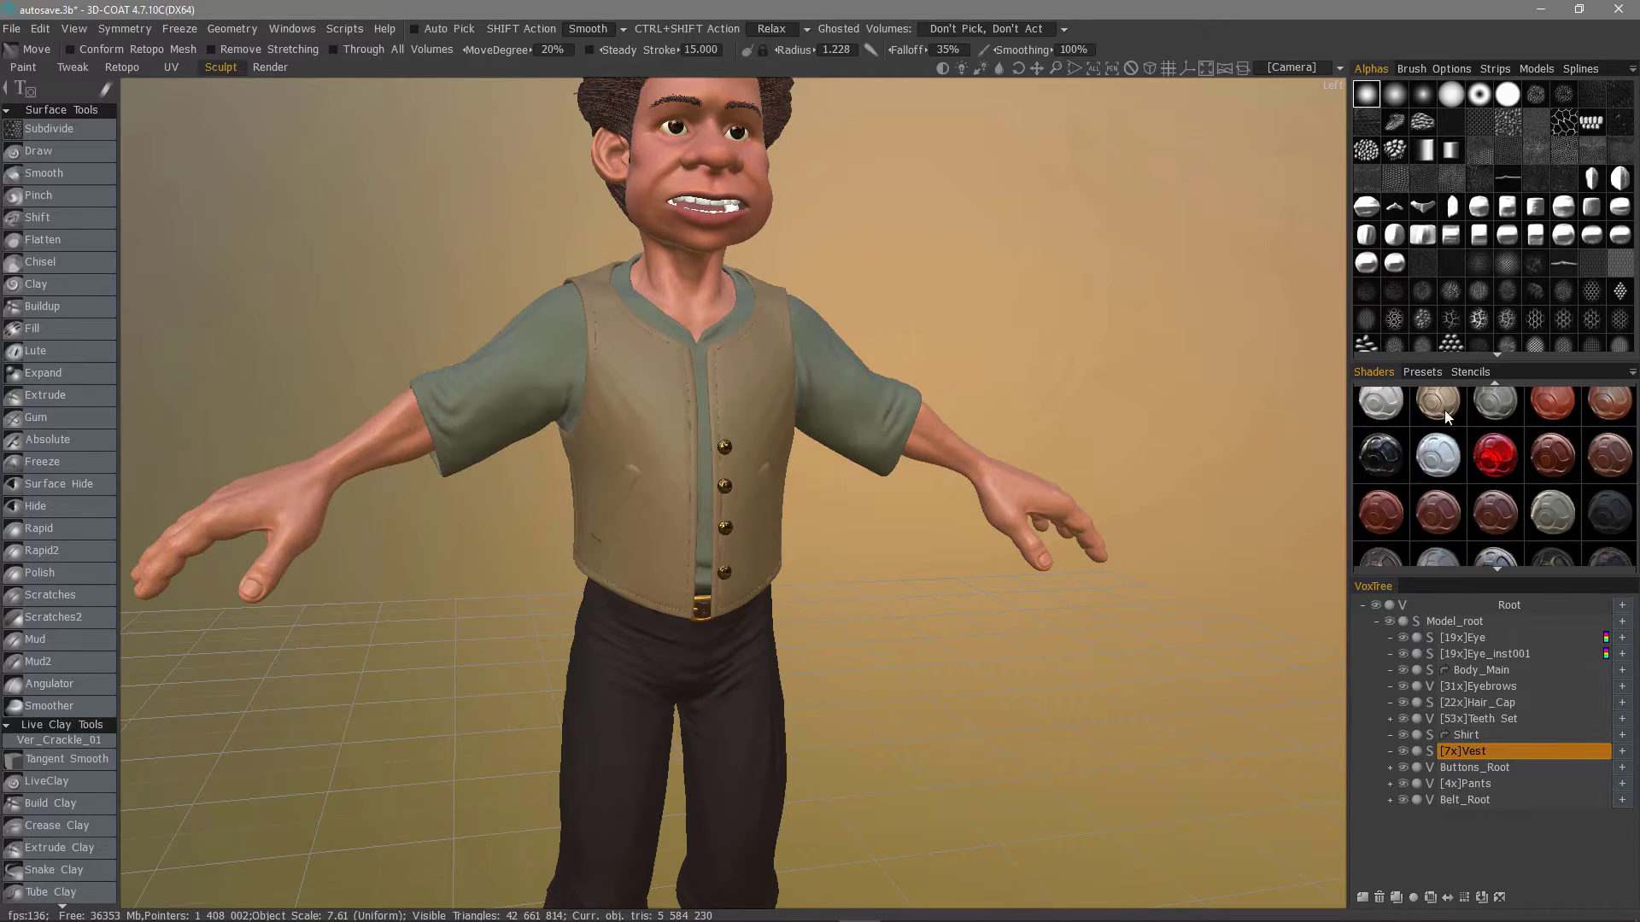
pyautogui.scroll(-4, 1442, 512)
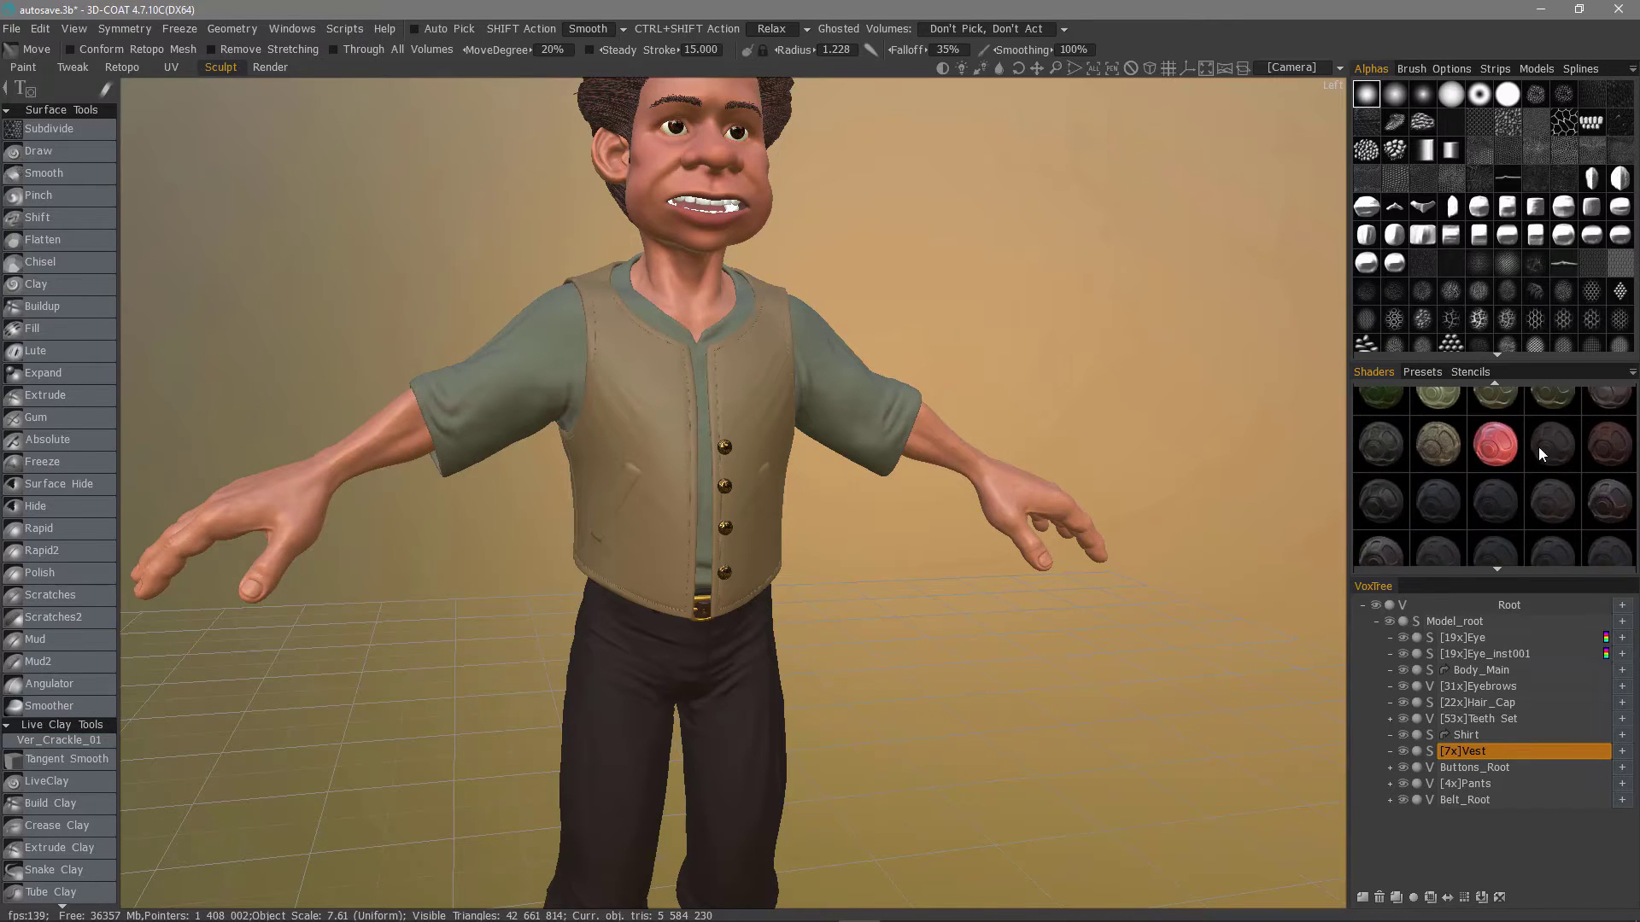
pyautogui.click(1535, 445)
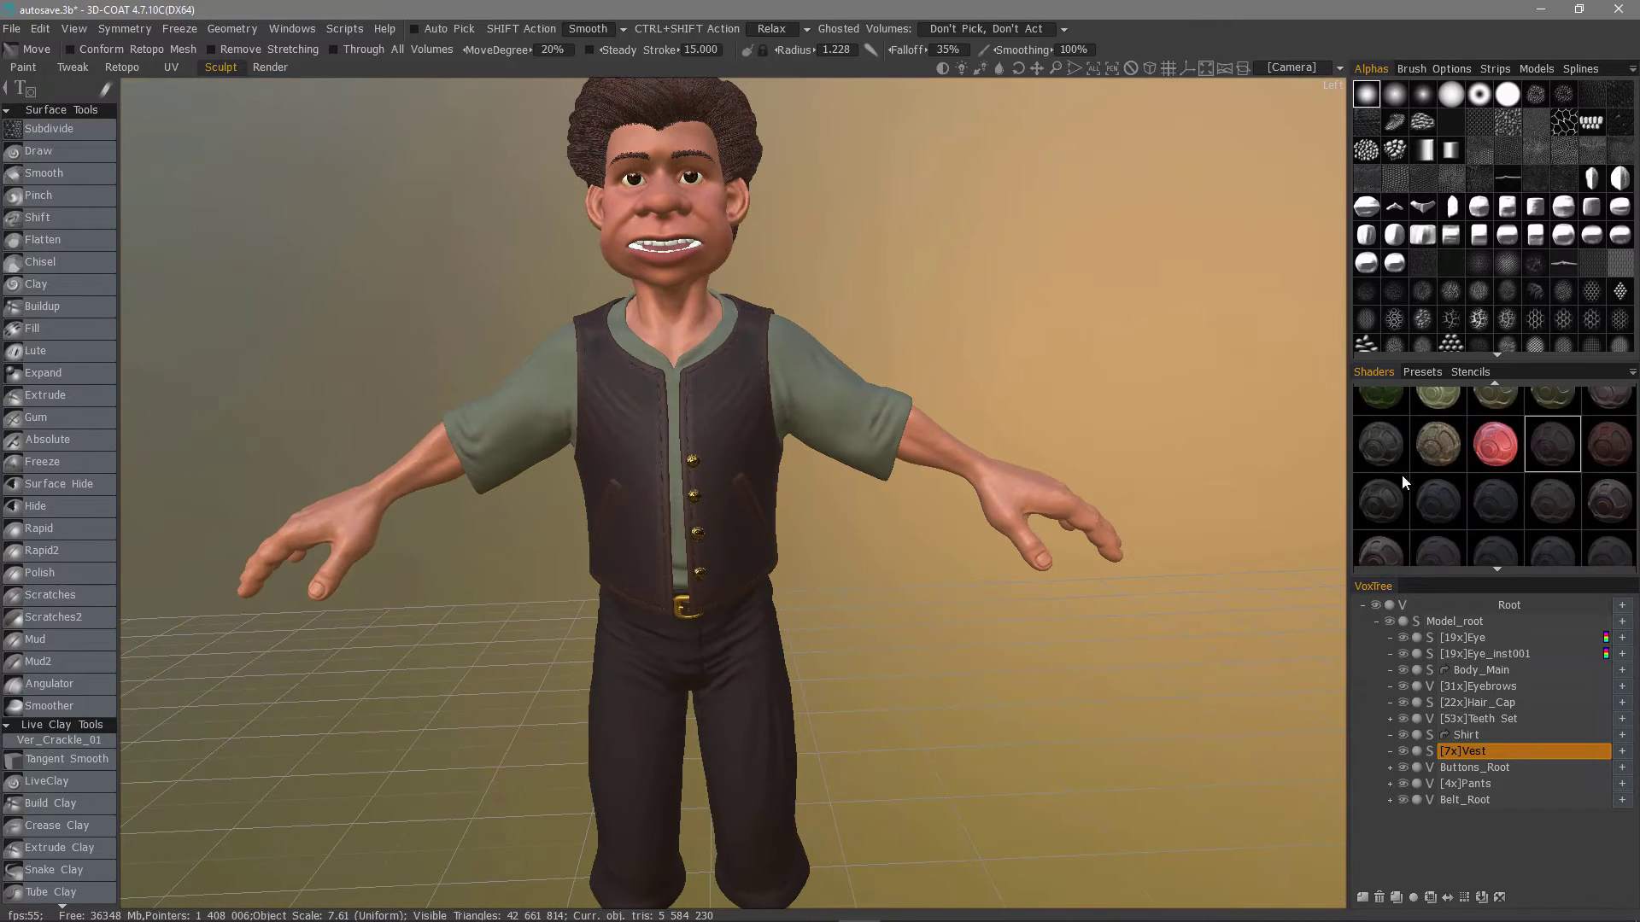
pyautogui.scroll(-1, 1392, 477)
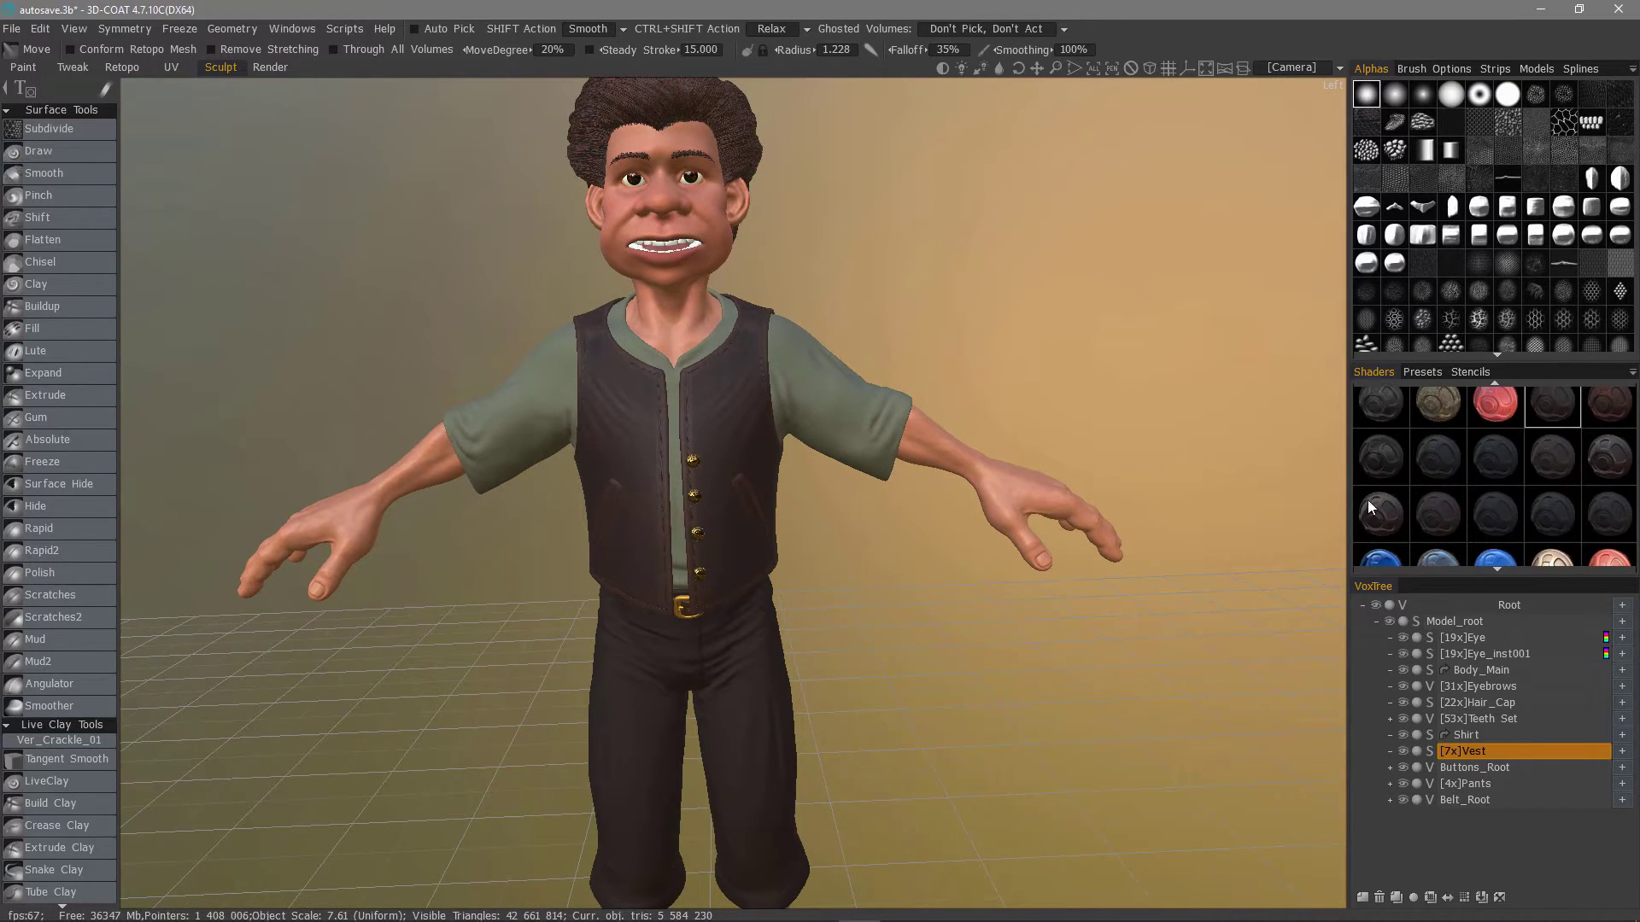
pyautogui.click(1376, 512)
pyautogui.scroll(10, 1170, 547)
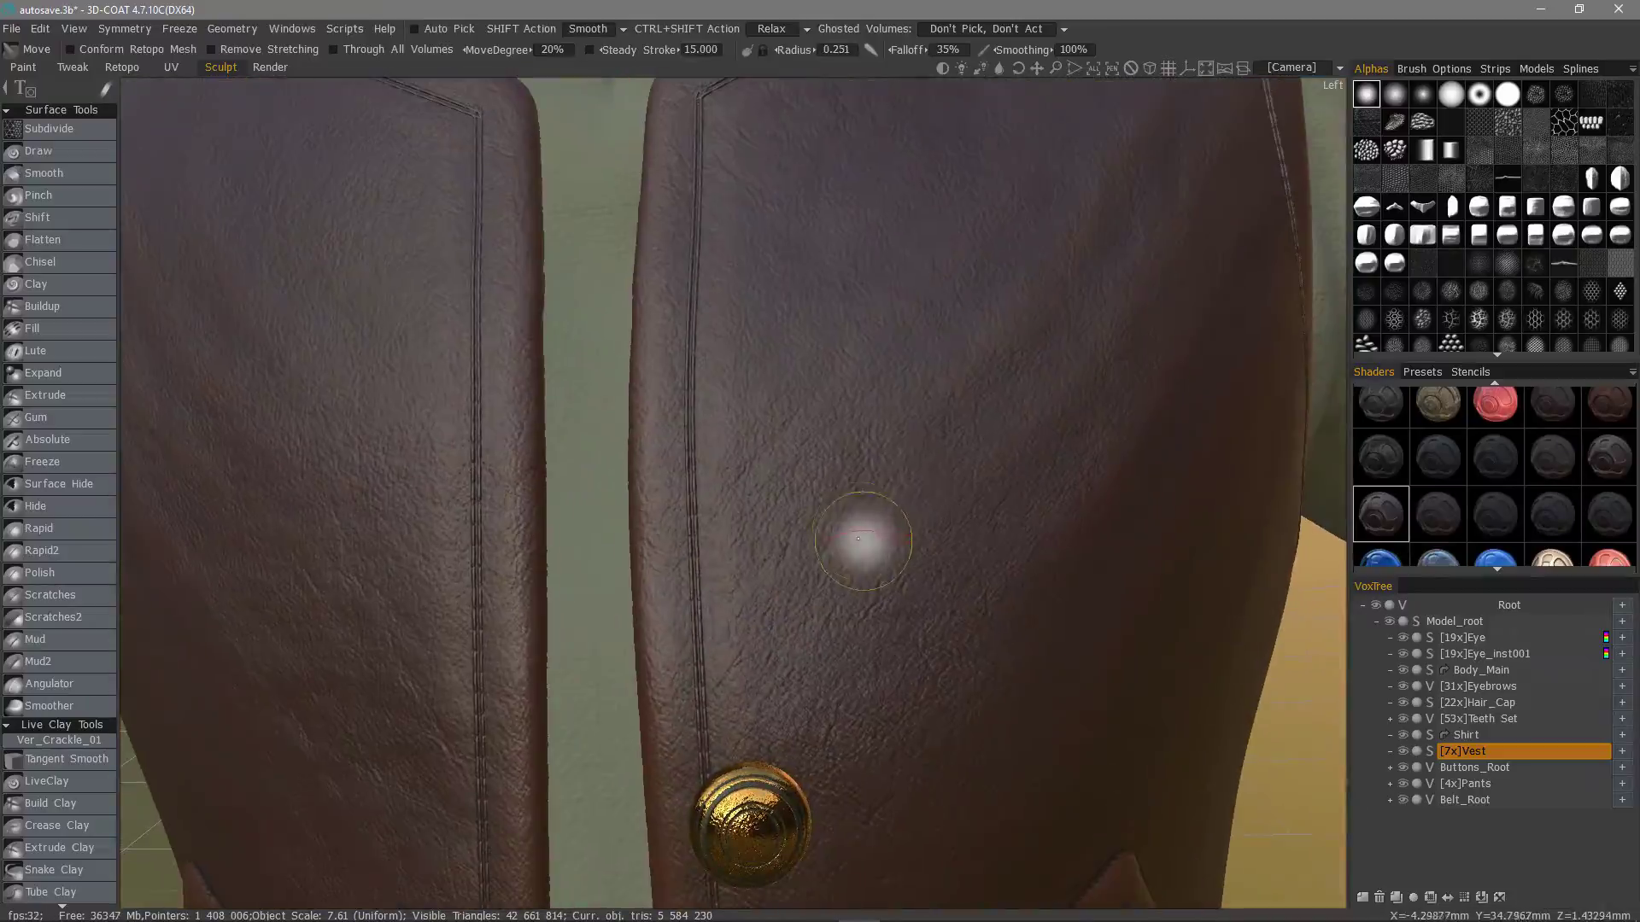
# Step: Check the leather vest on the character, and isolate the Vest layer by hiding all other layers
pyautogui.press('w')
pyautogui.keyDown('alt'); pyautogui.moveTo(506, 451); pyautogui.dragTo(544, 408); pyautogui.keyUp('alt')
pyautogui.scroll(-10, 542, 407)
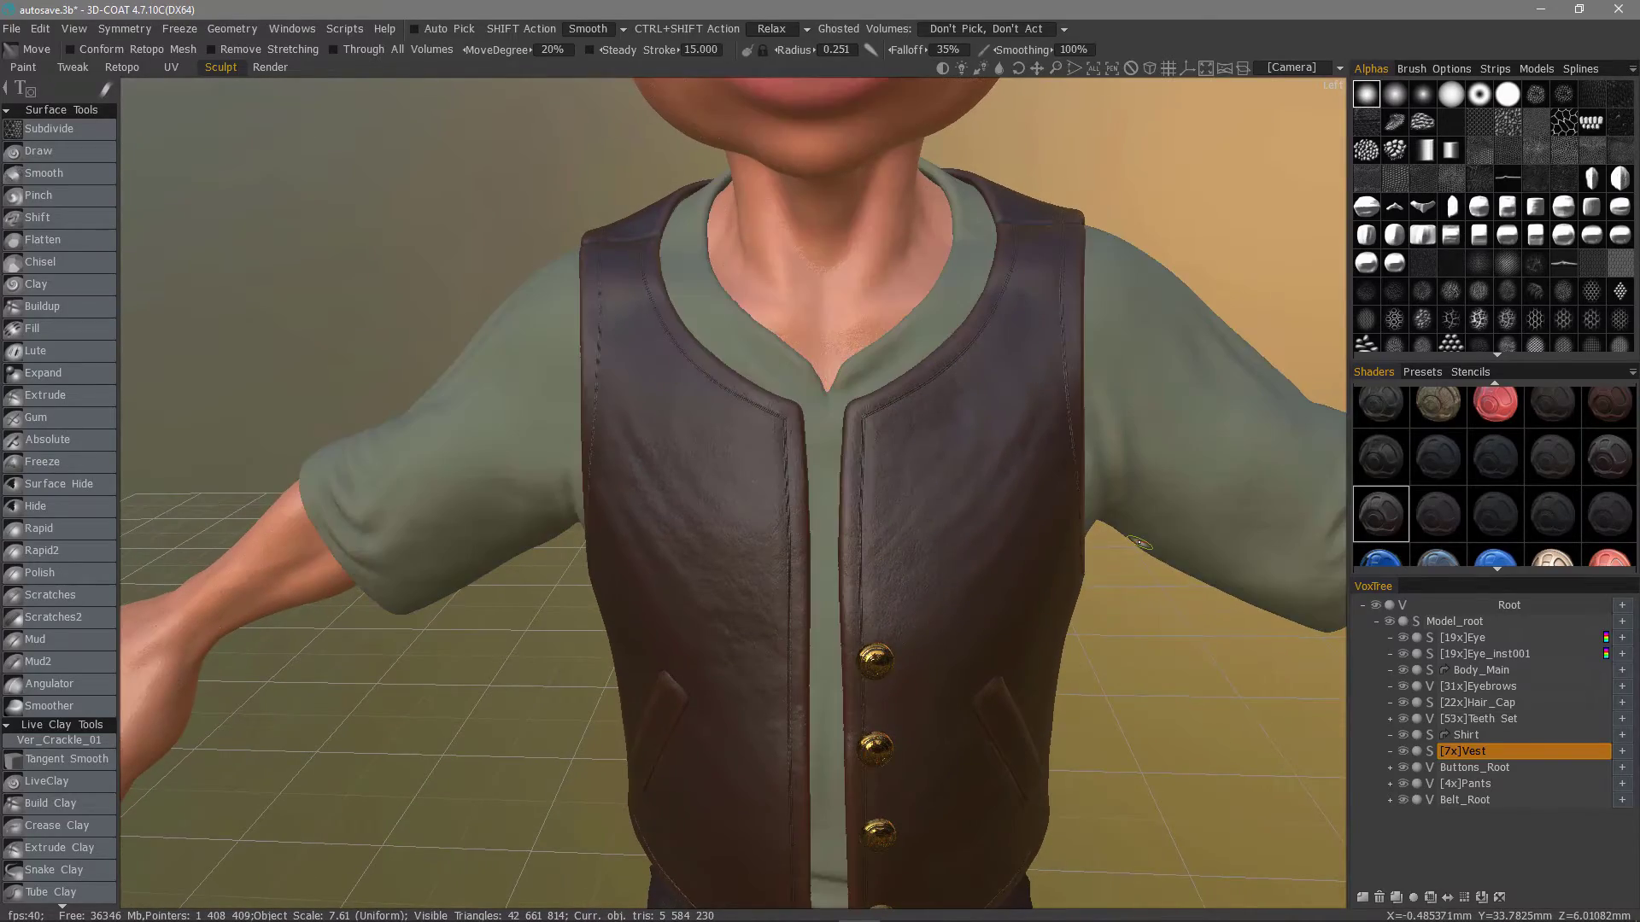
pyautogui.scroll(-4, 1140, 543)
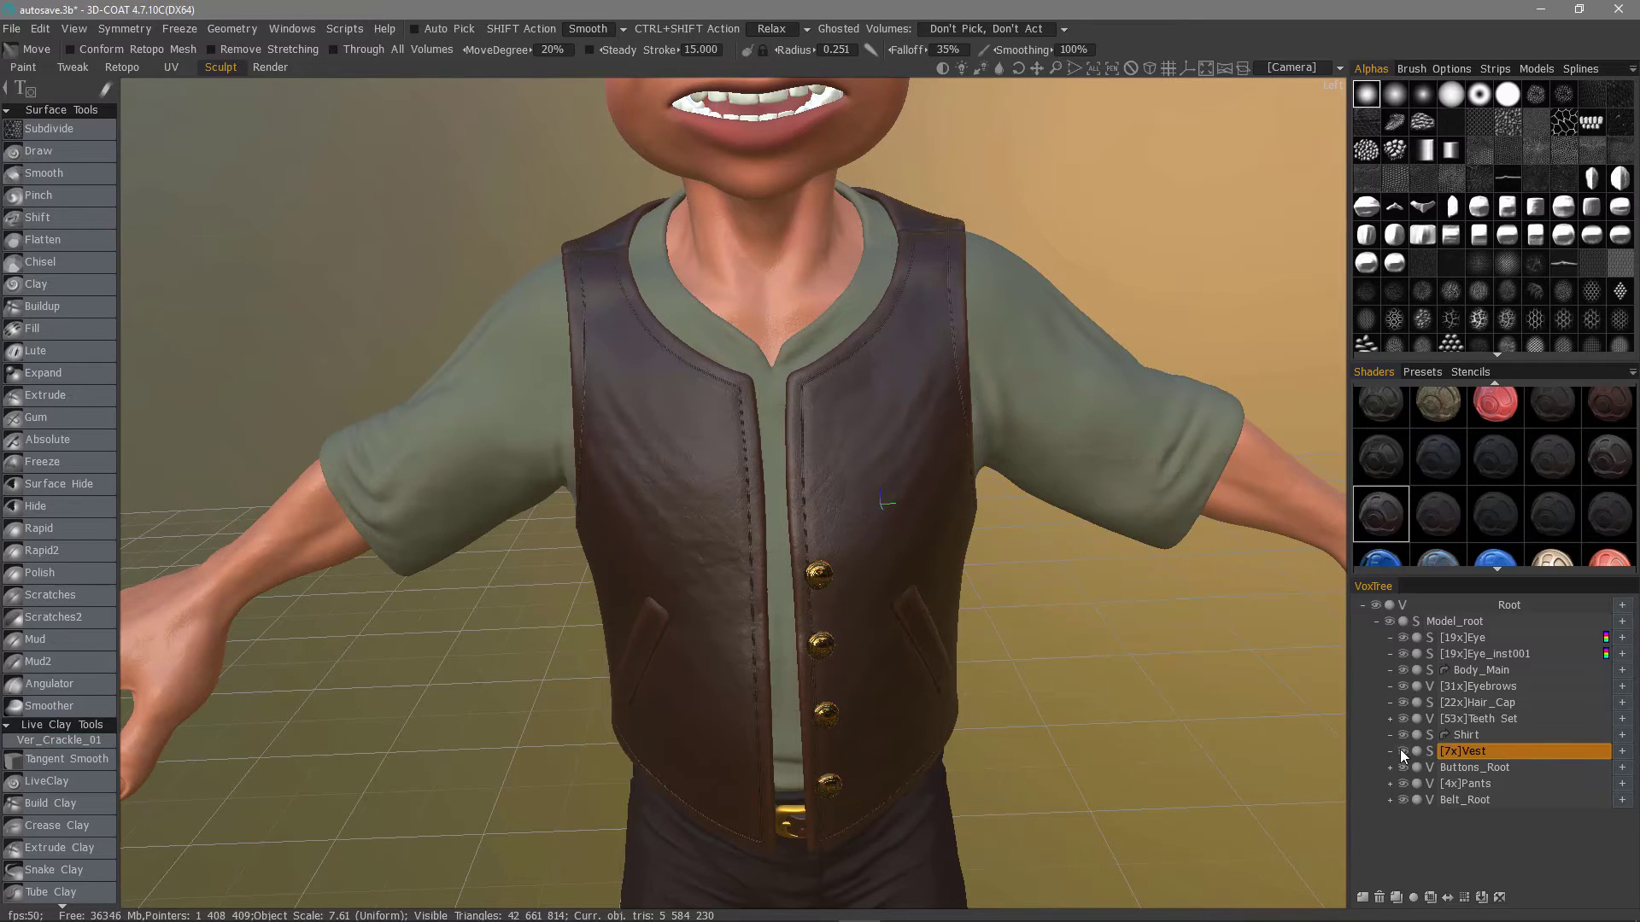
pyautogui.press('alt')
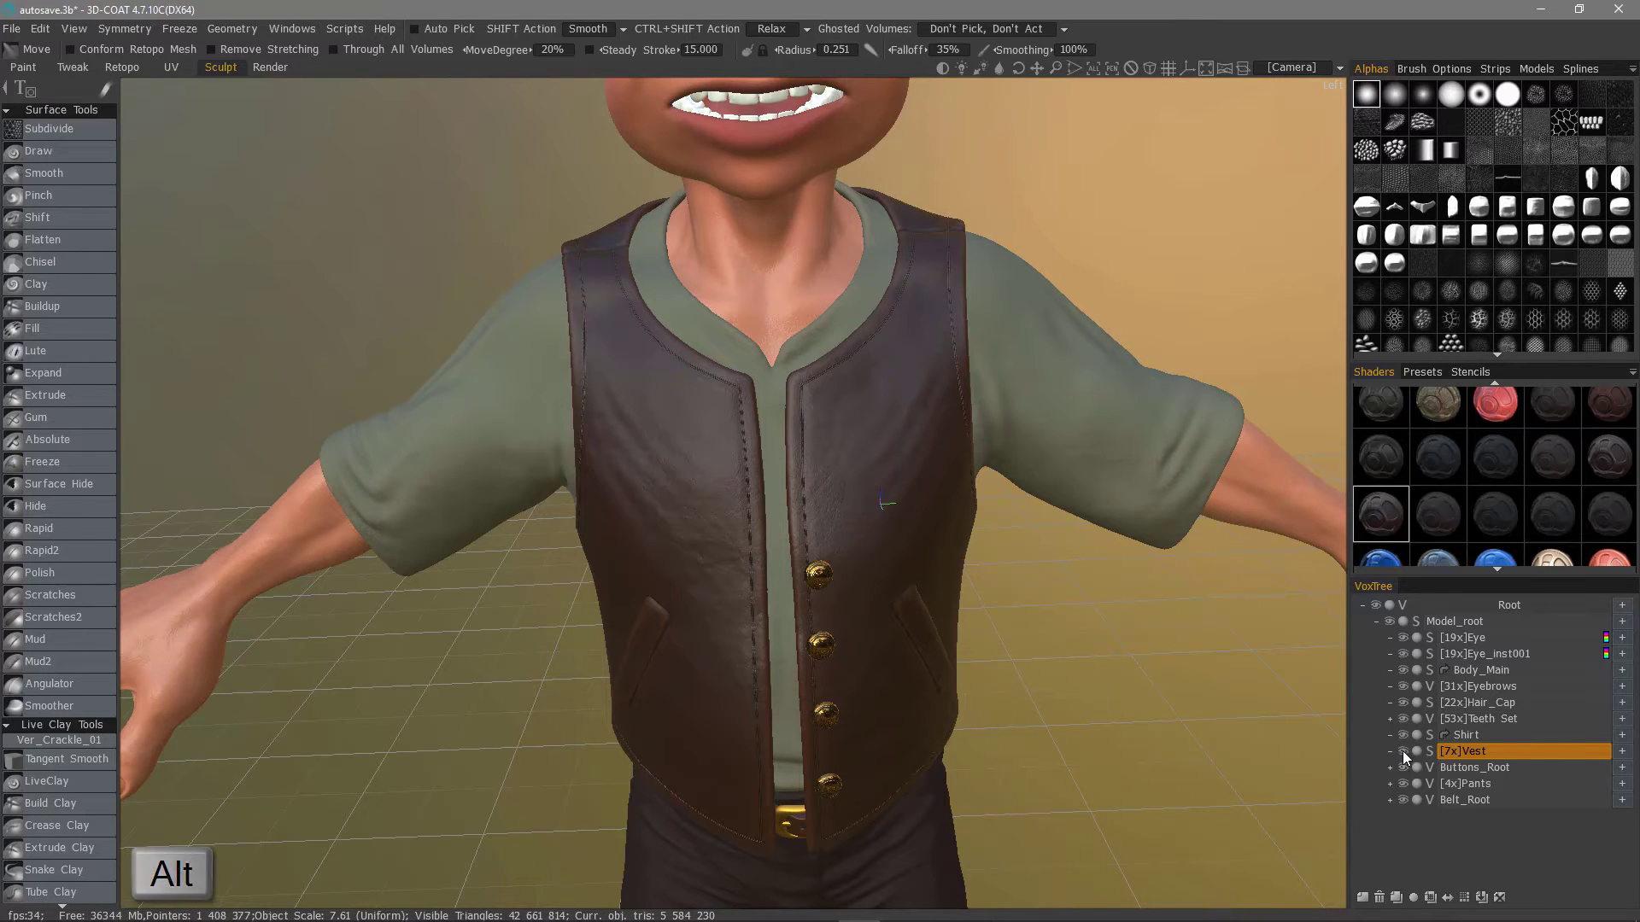
pyautogui.keyDown('alt'); pyautogui.click(1404, 751); pyautogui.keyUp('alt')
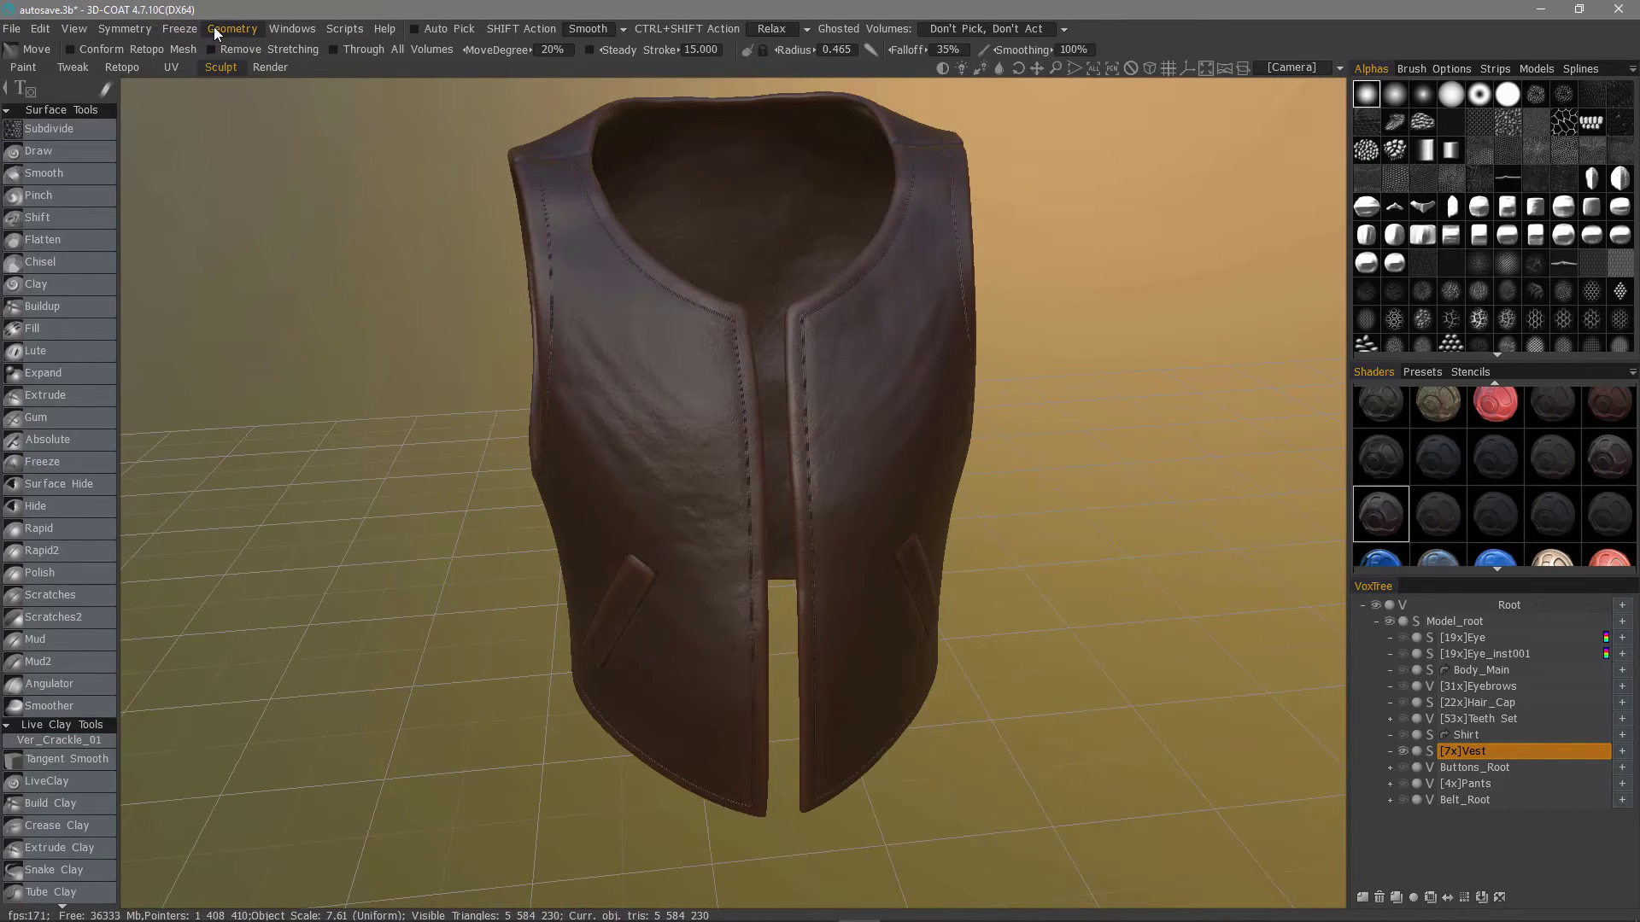
# Step: Detach the Proxy Method options as a floating panel, review the decimation levels and their hotkeys, and dismiss the panel
pyautogui.click(235, 28)
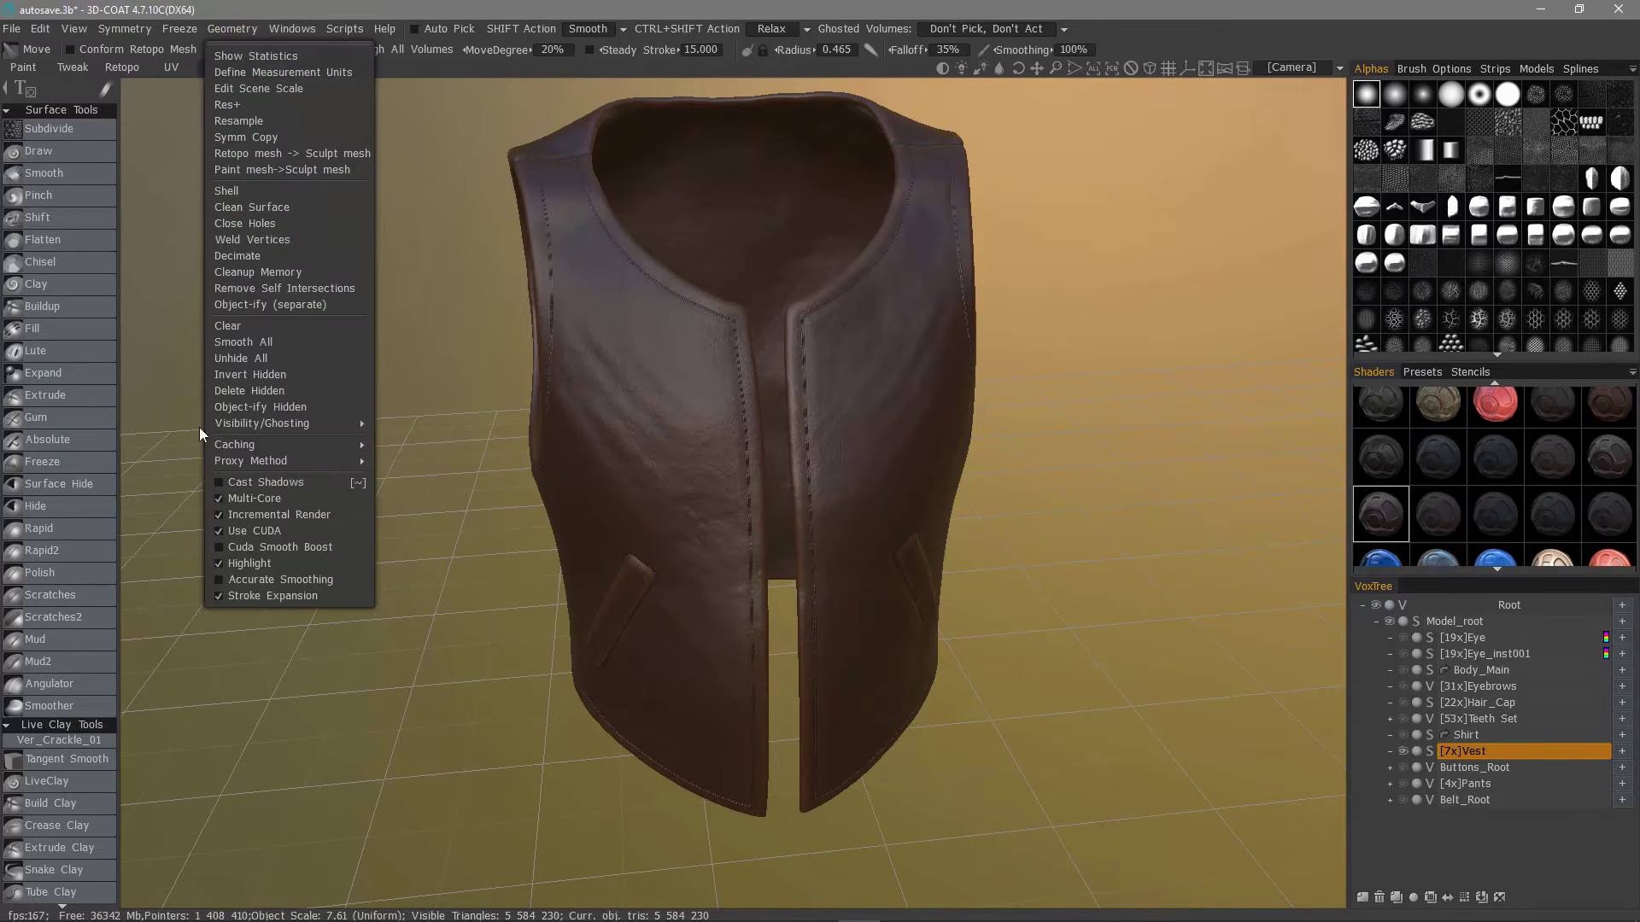
pyautogui.moveTo(234, 464)
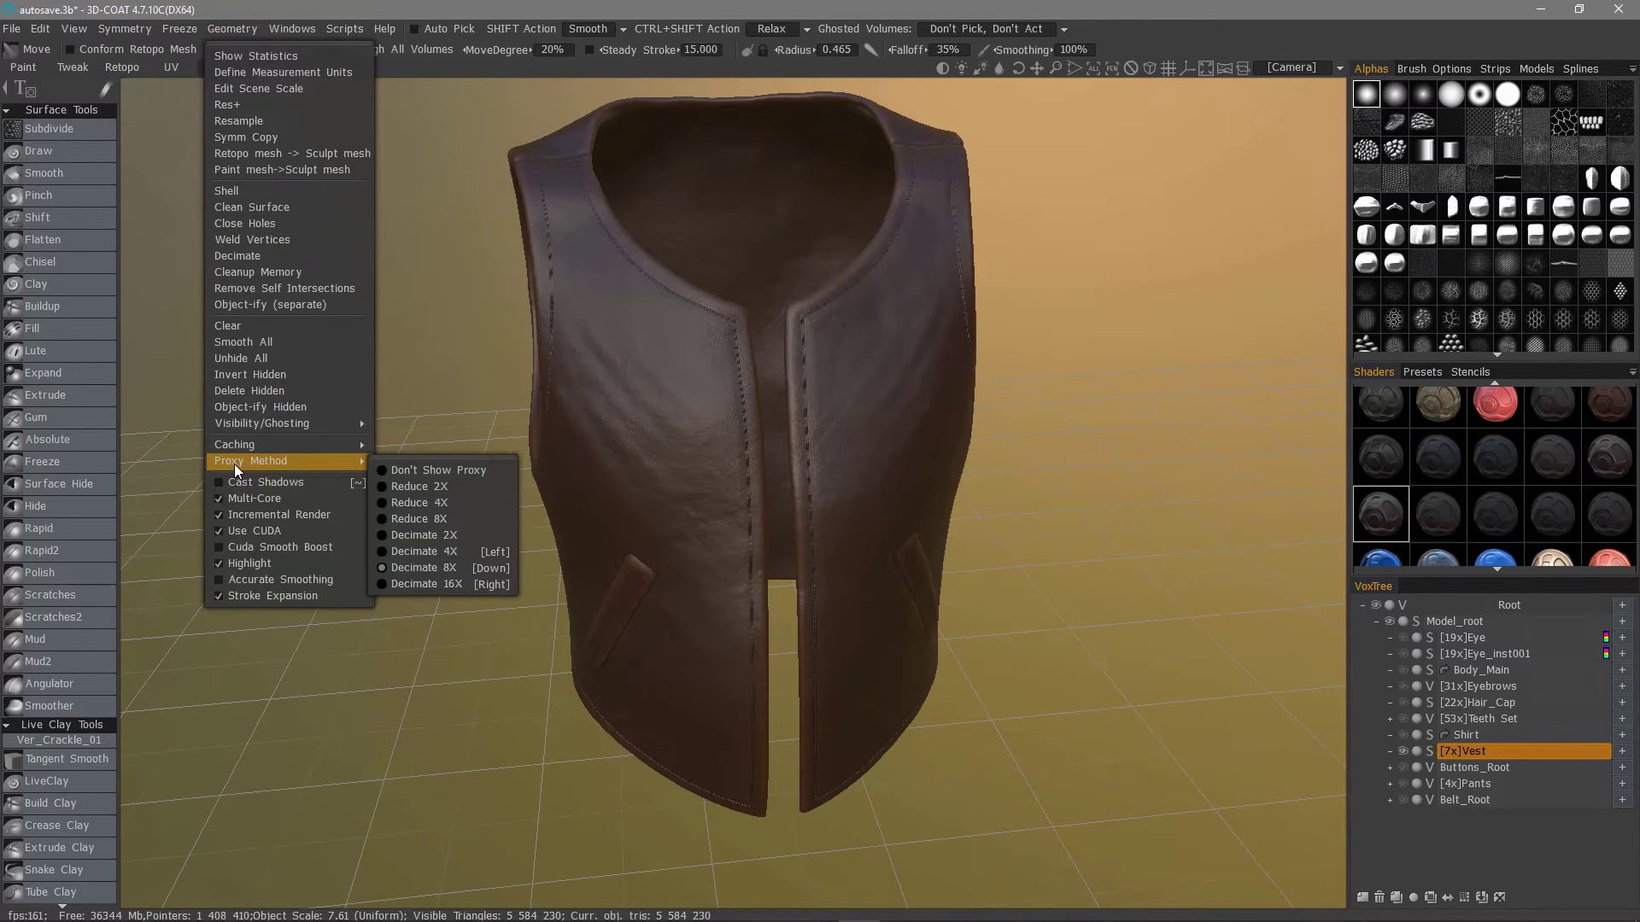
pyautogui.click(424, 471)
pyautogui.click(239, 28)
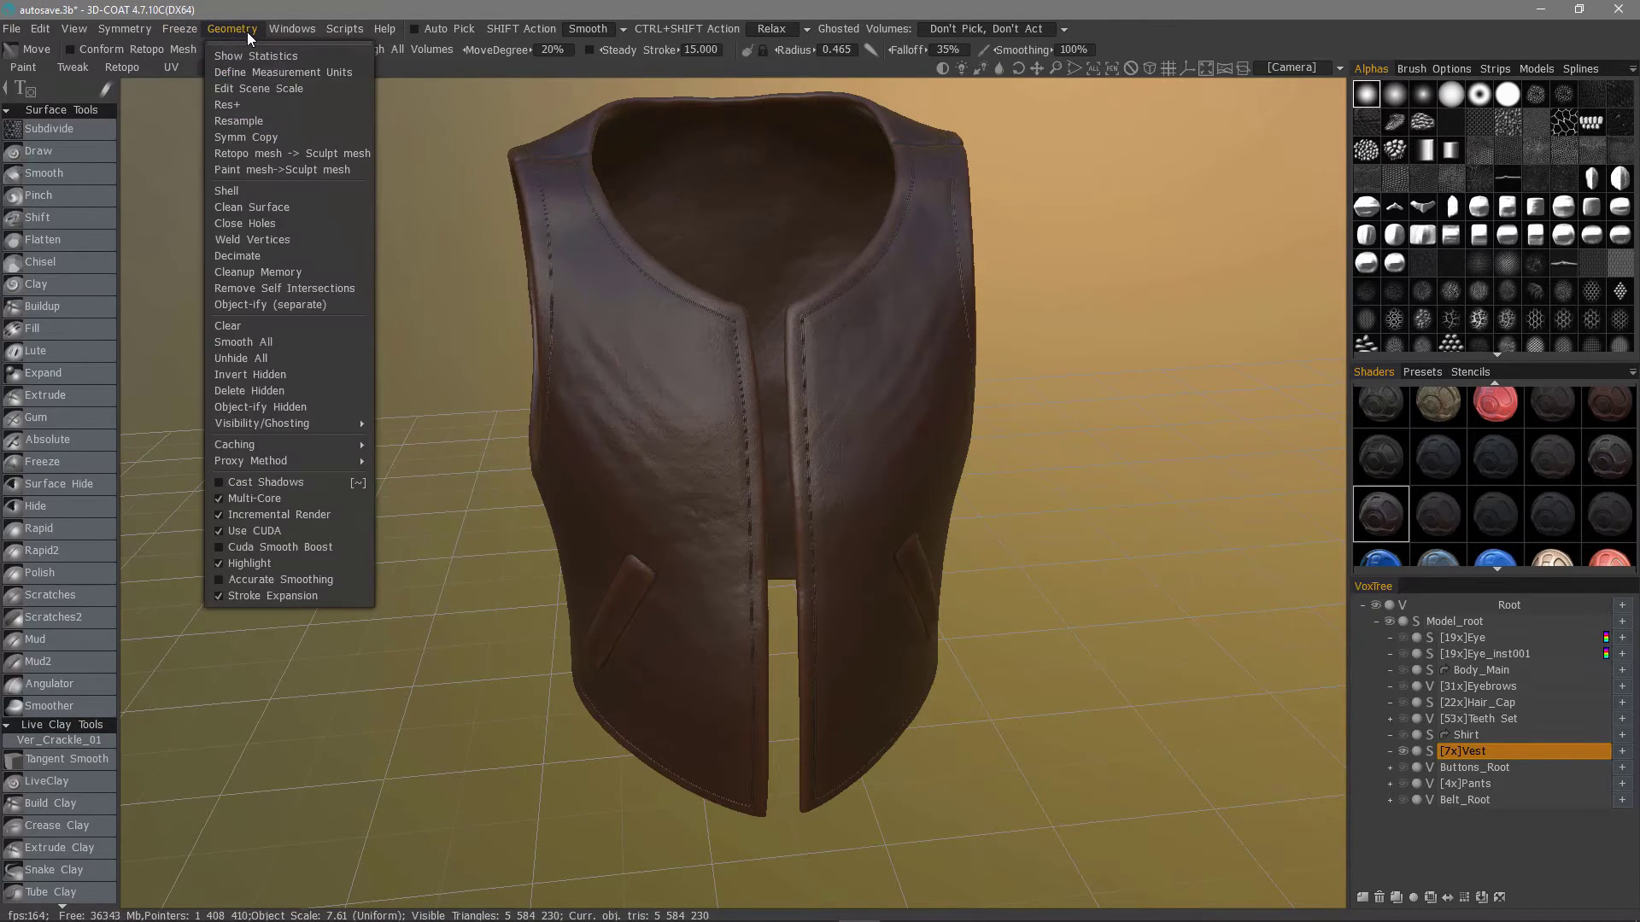
pyautogui.moveTo(320, 461)
pyautogui.moveTo(412, 461); pyautogui.dragTo(350, 688)
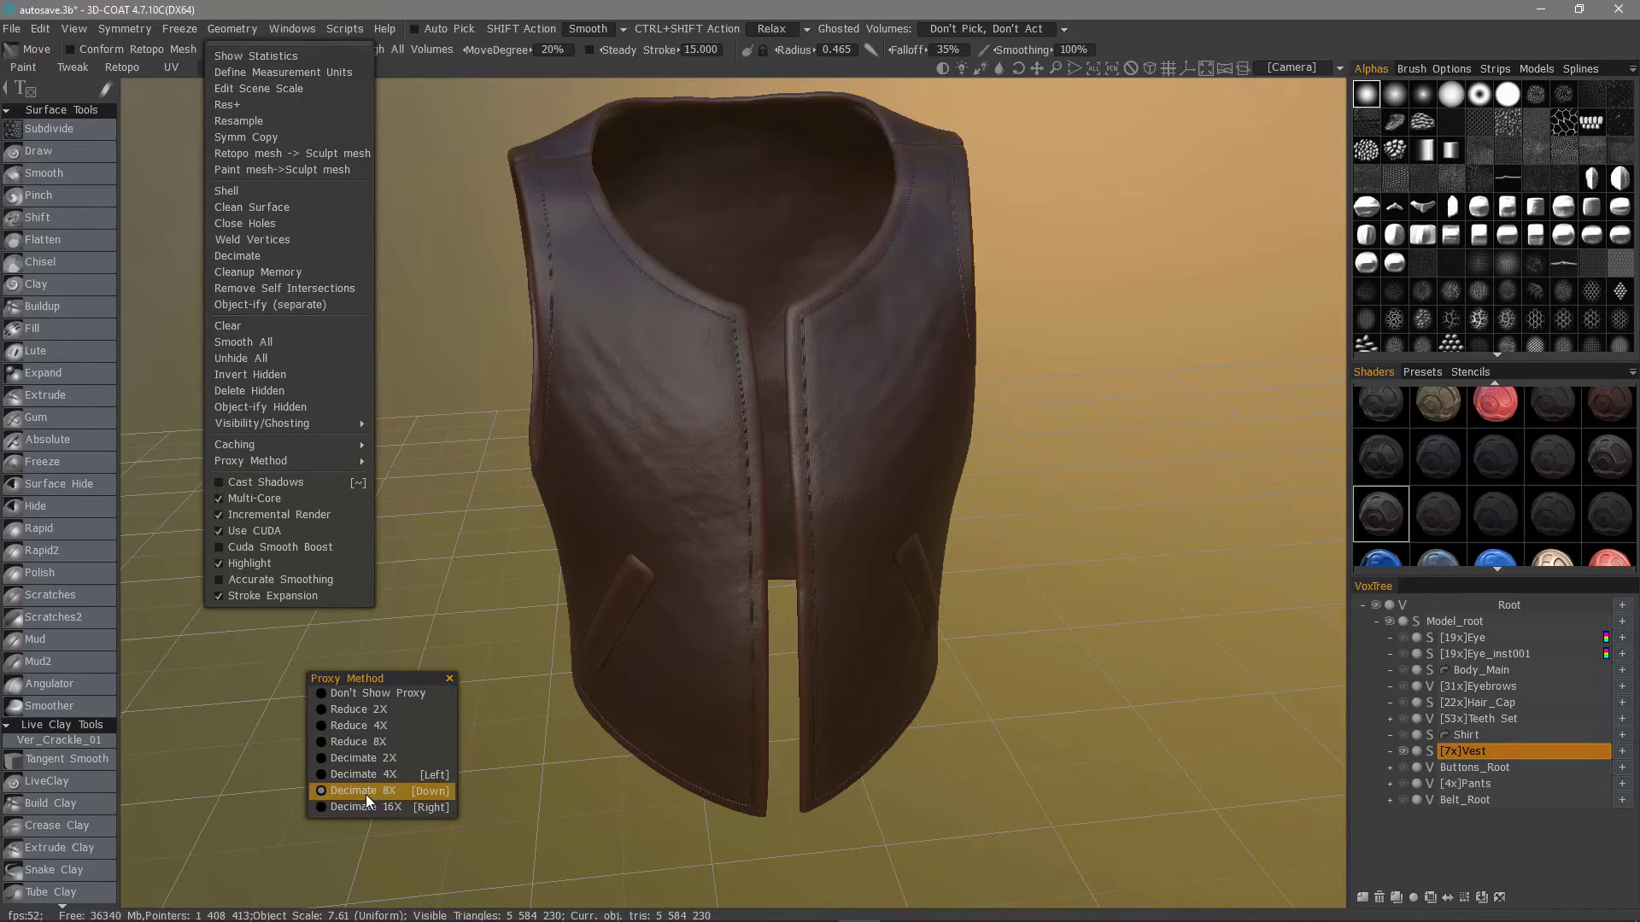
pyautogui.click(589, 811)
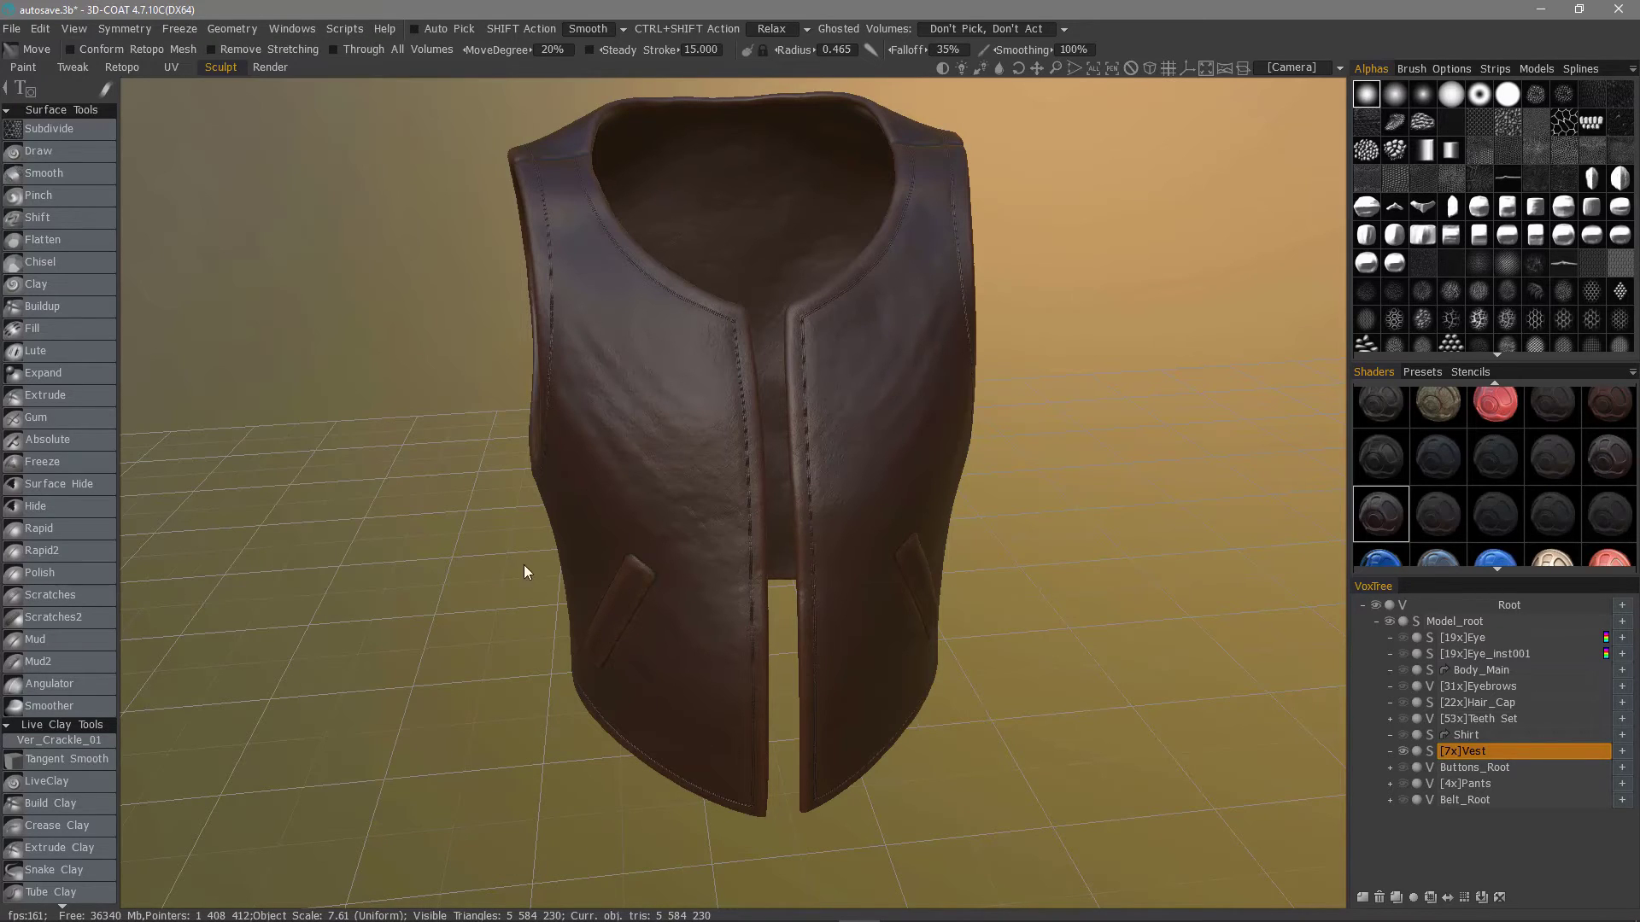
# Step: Set the proxy method to Decimate 16X and cache the Vest layer as a proxy
pyautogui.press('Right')
pyautogui.press('Up')
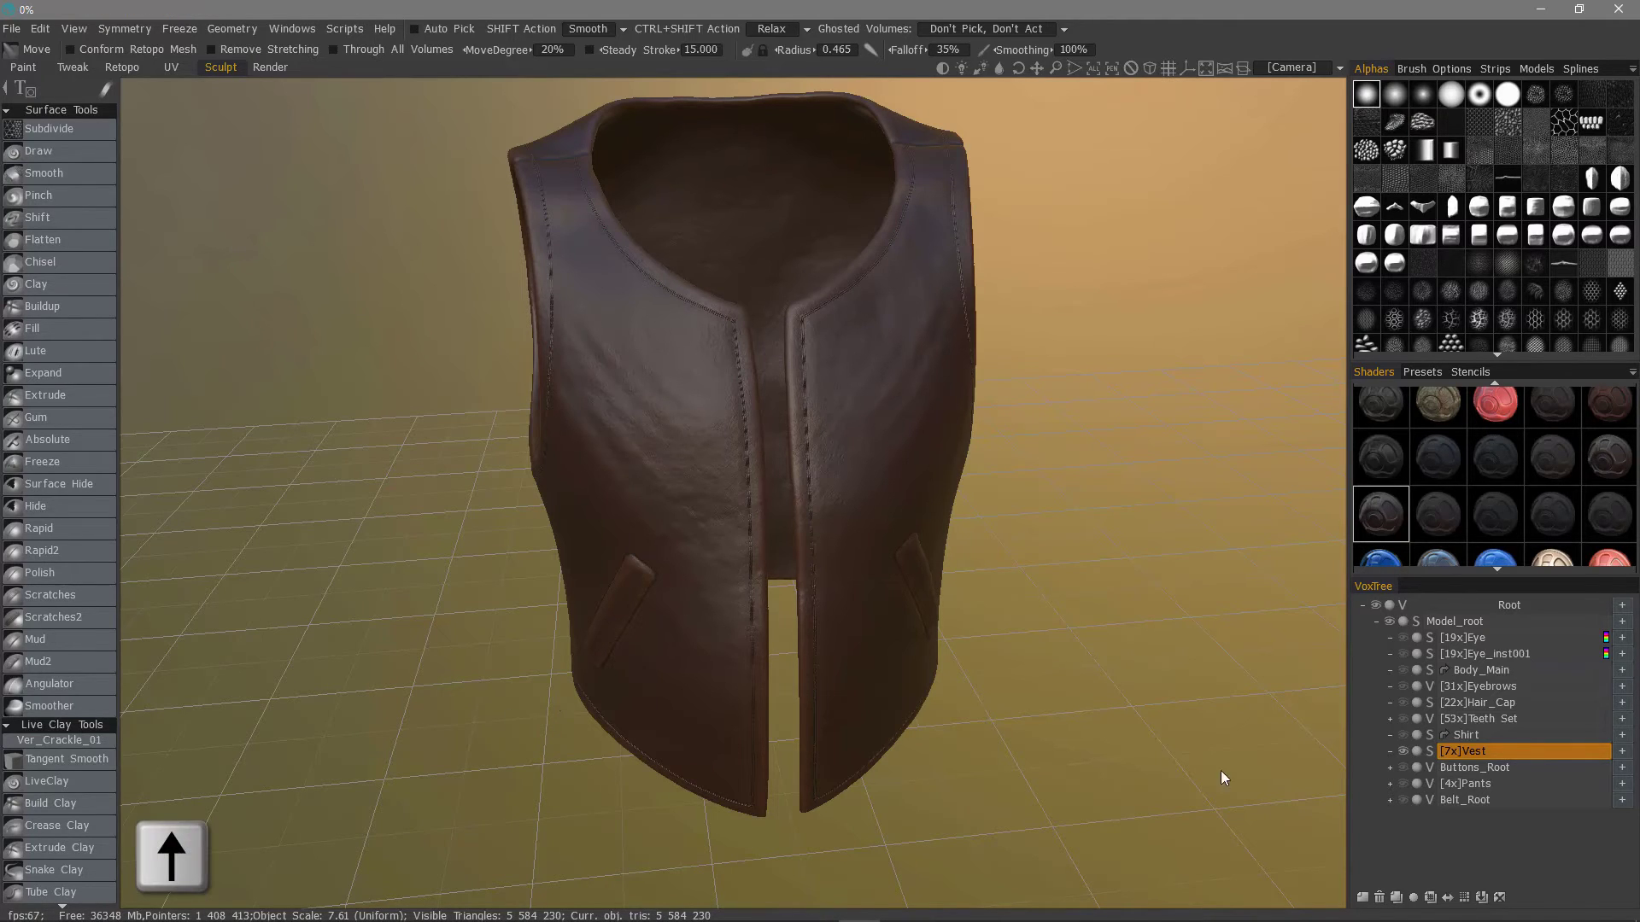
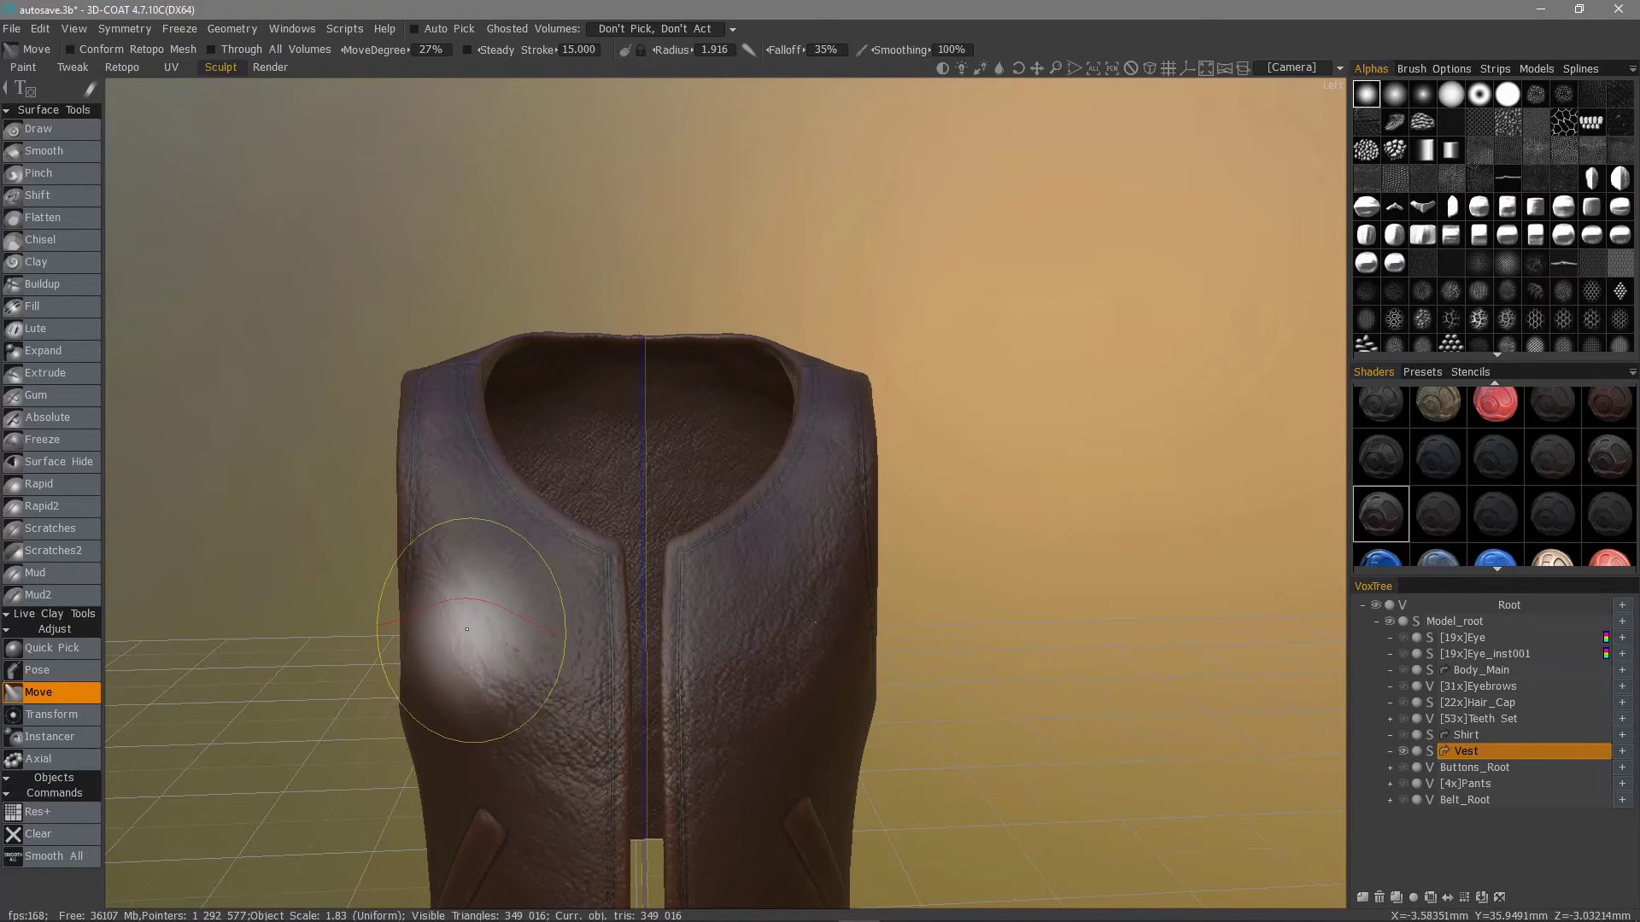
# Step: Switch to the Draw tool with symmetry turned off and a brush radius of about 0.63
pyautogui.click(39, 129)
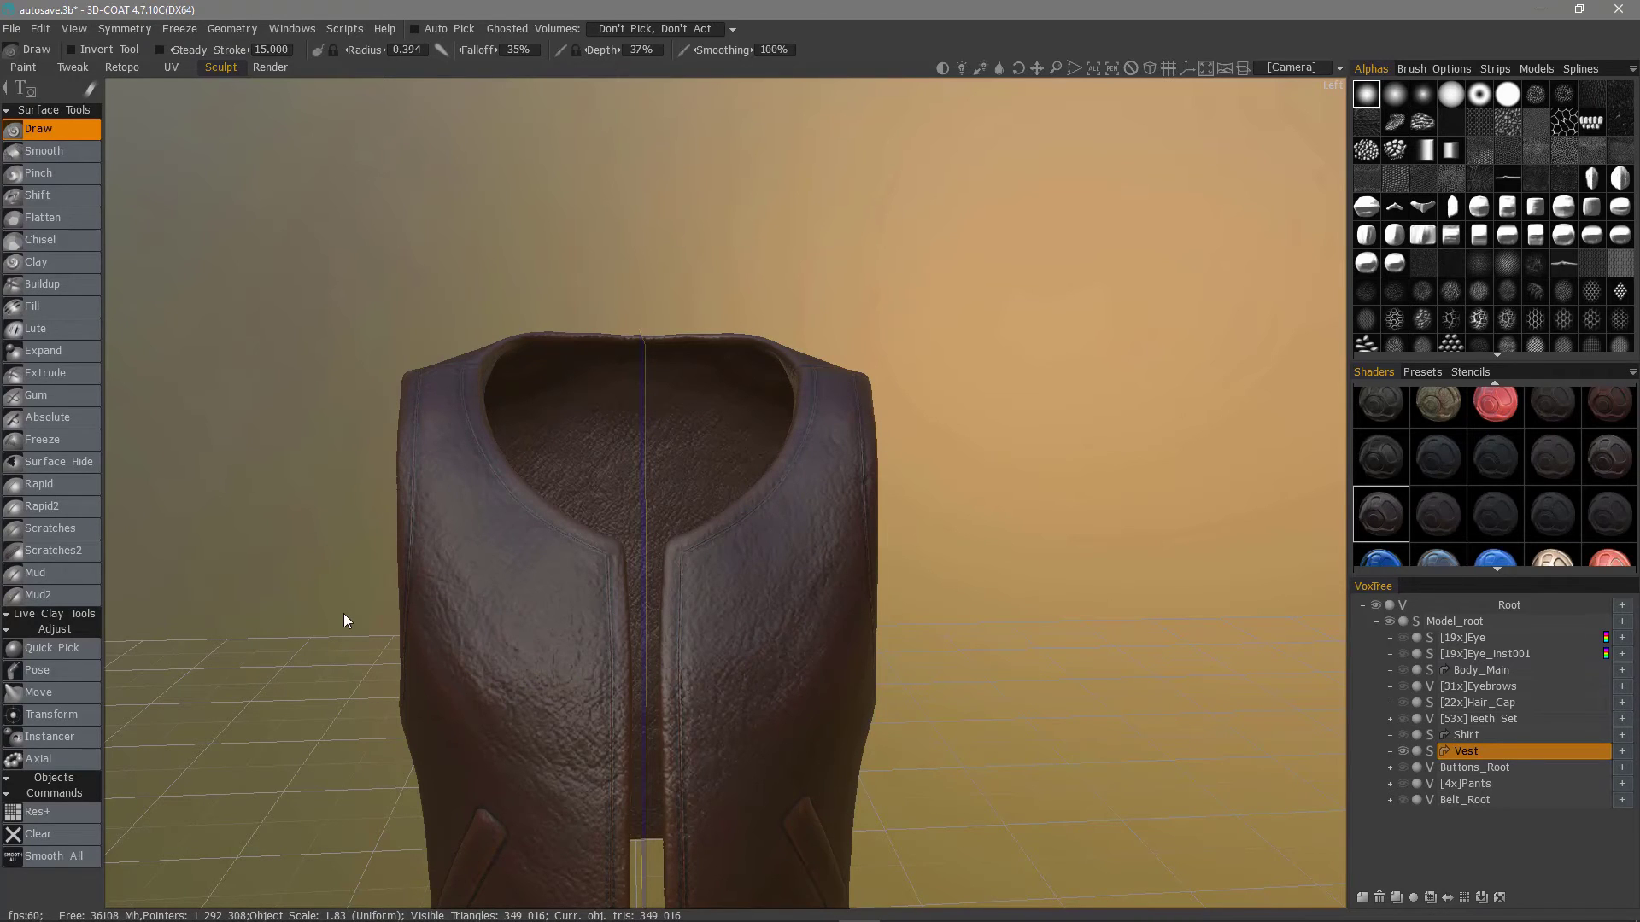
pyautogui.press('s')
pyautogui.click(494, 493)
pyautogui.moveTo(481, 613); pyautogui.dragTo(492, 621, button='right')
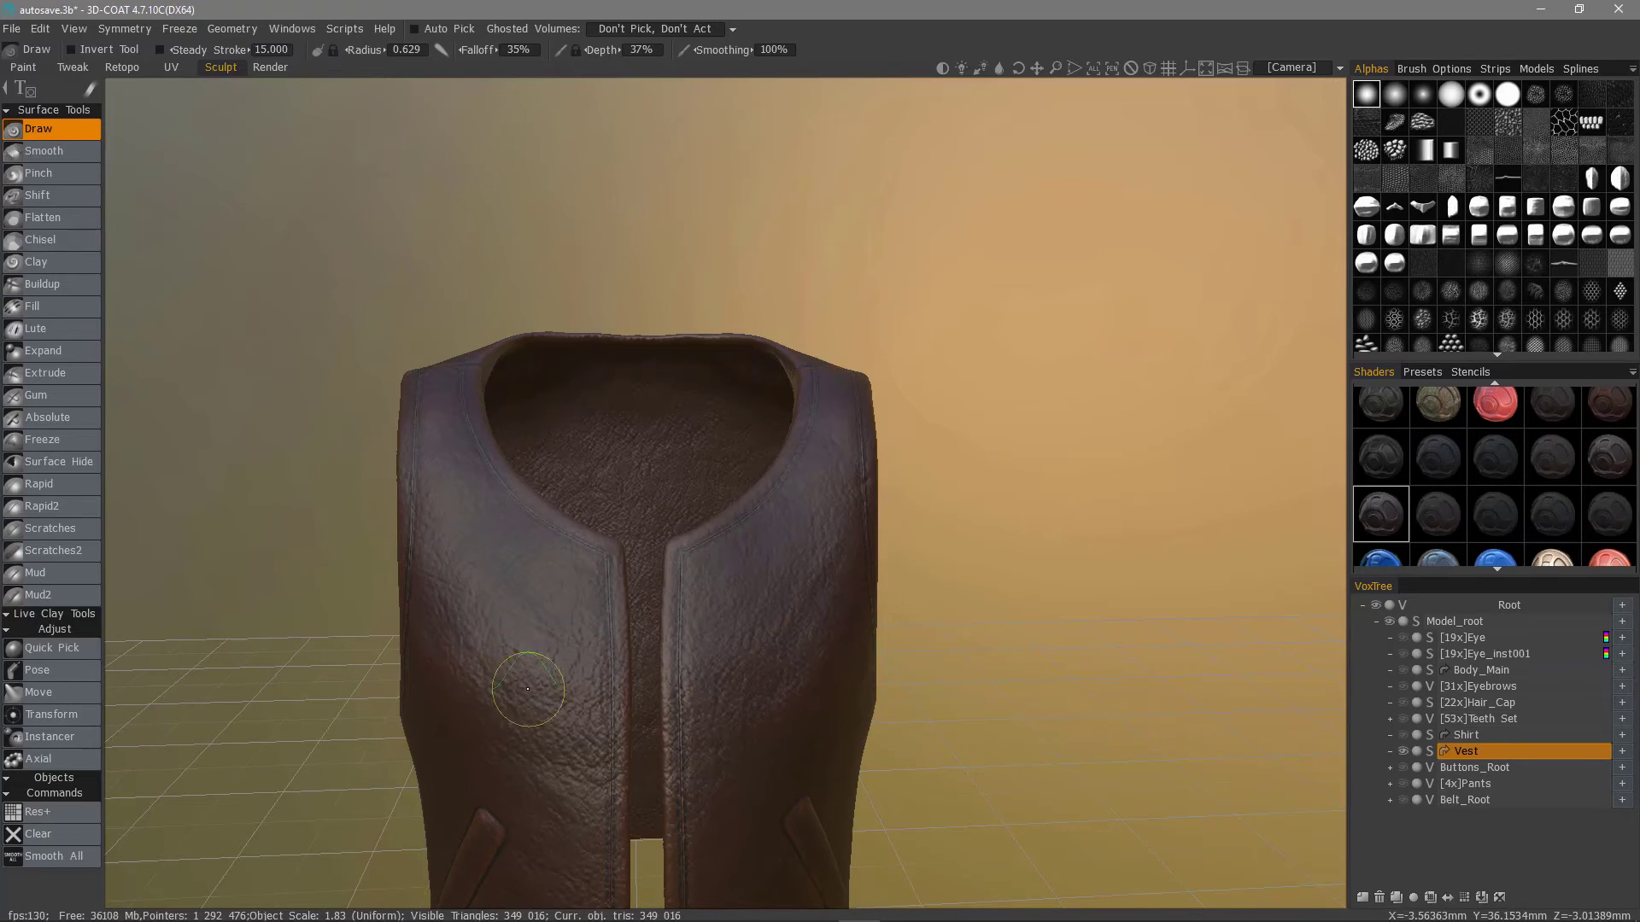
# Step: Load the Clay brush preset for sculpting on the proxy vest
pyautogui.click(1422, 374)
pyautogui.scroll(-6, 1459, 547)
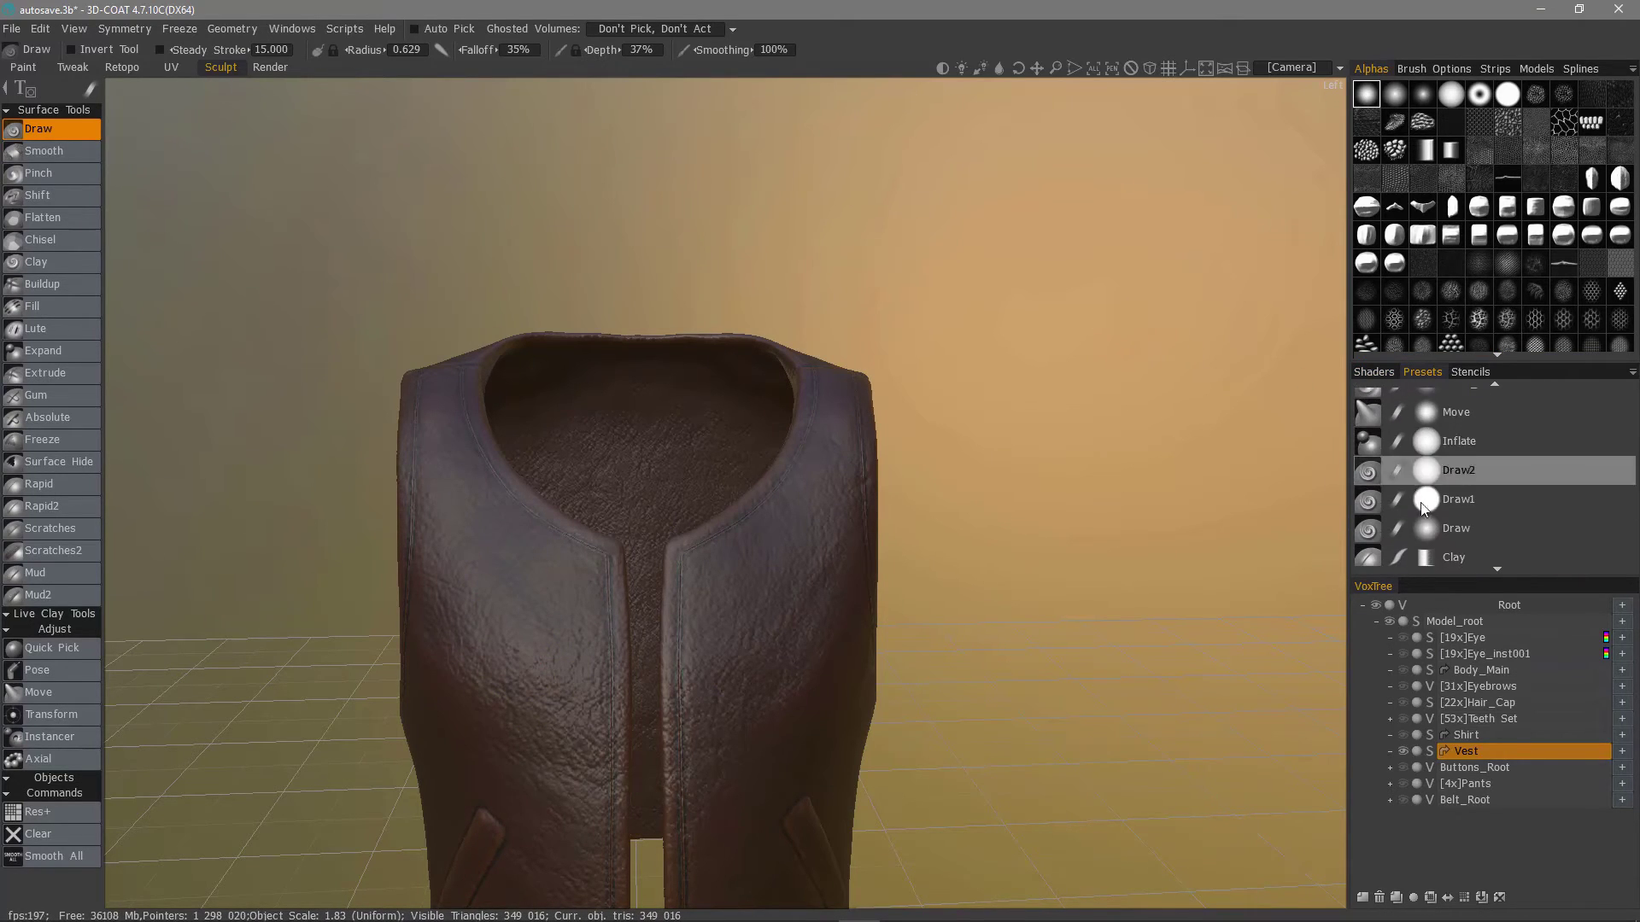
pyautogui.scroll(-1, 1472, 538)
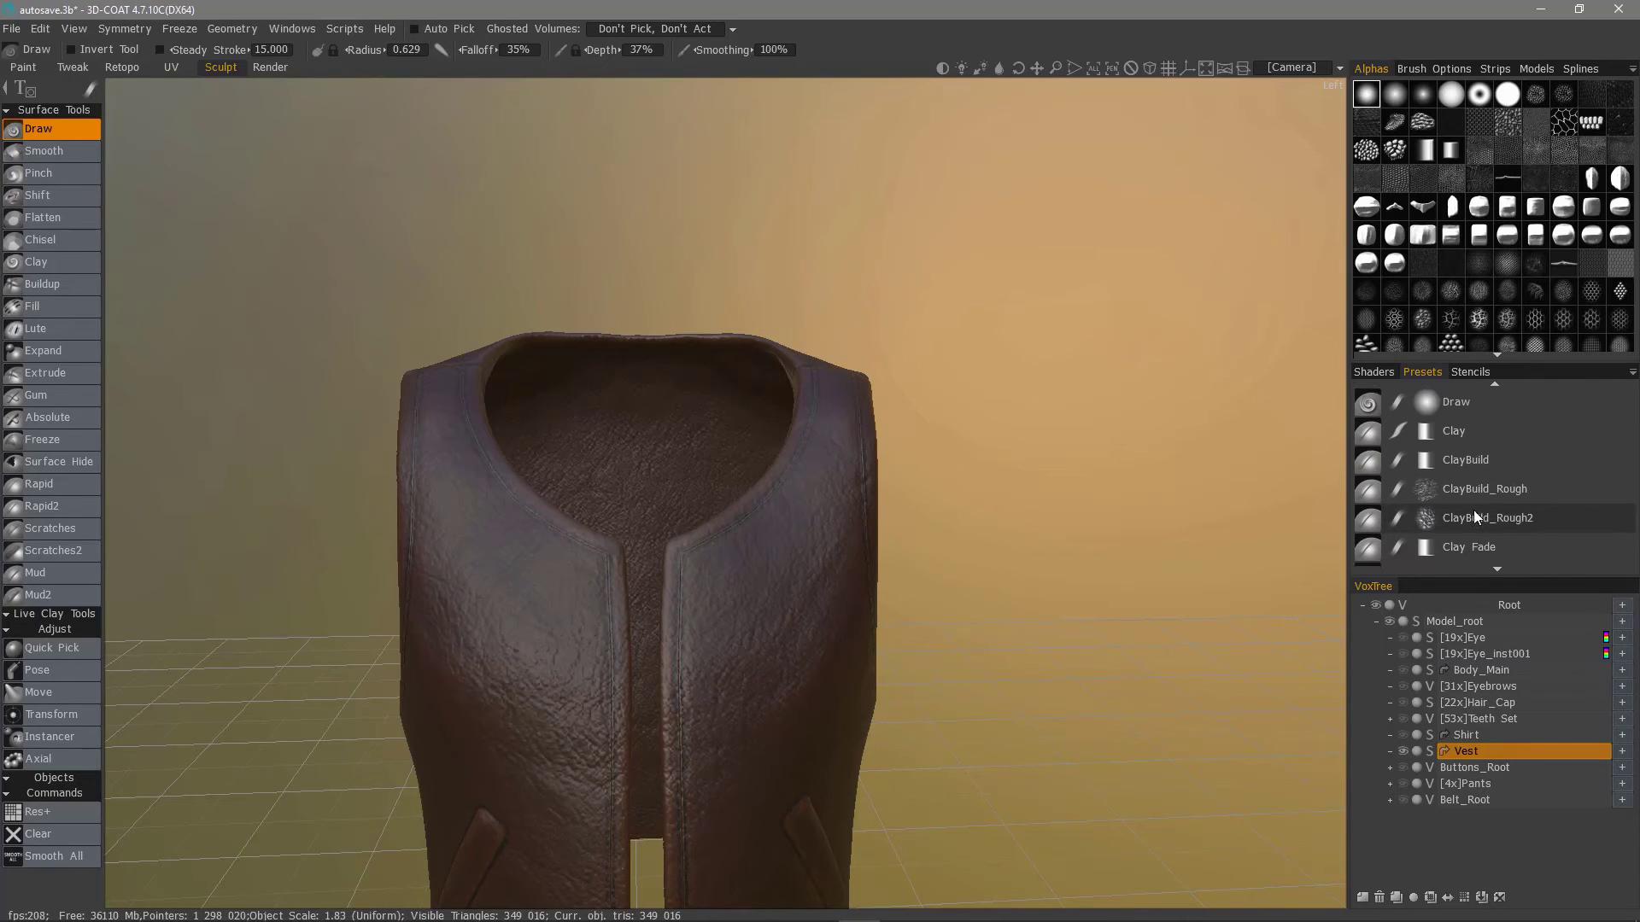
pyautogui.click(1454, 428)
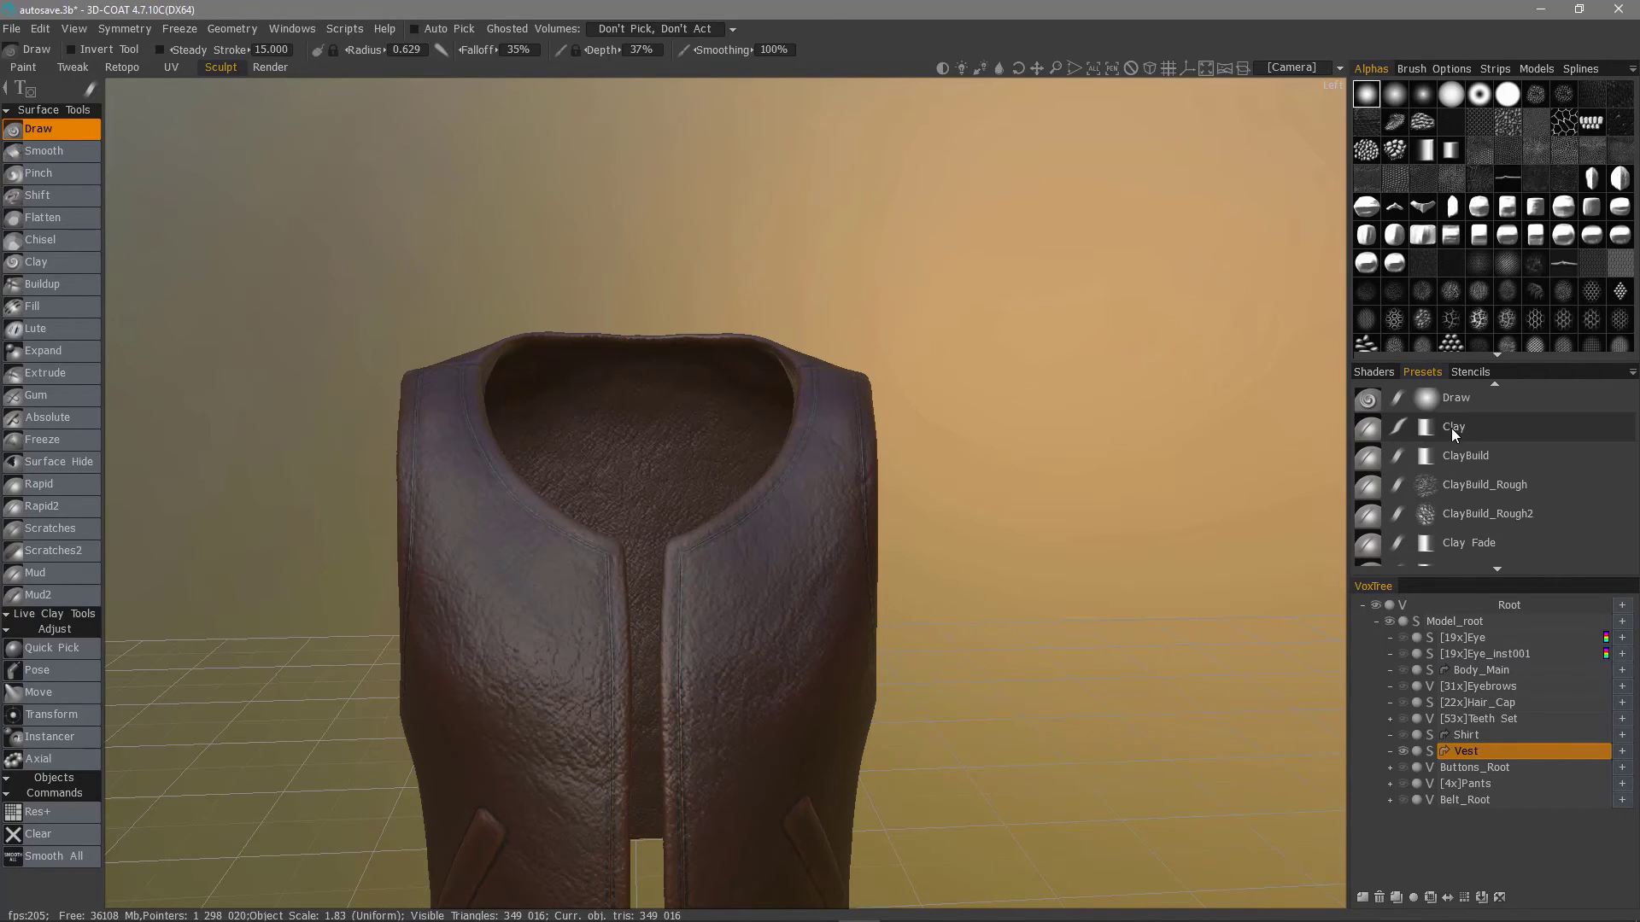
# Step: Sculpt diagonal fold strokes across one side of the vest's chest with the Clay brush, undoing two of the strokes
pyautogui.moveTo(539, 601)
pyautogui.mouseDown(button='right')
pyautogui.moveTo(516, 586)
pyautogui.moveTo(480, 653)
pyautogui.moveTo(505, 624)
pyautogui.mouseUp(button='right')
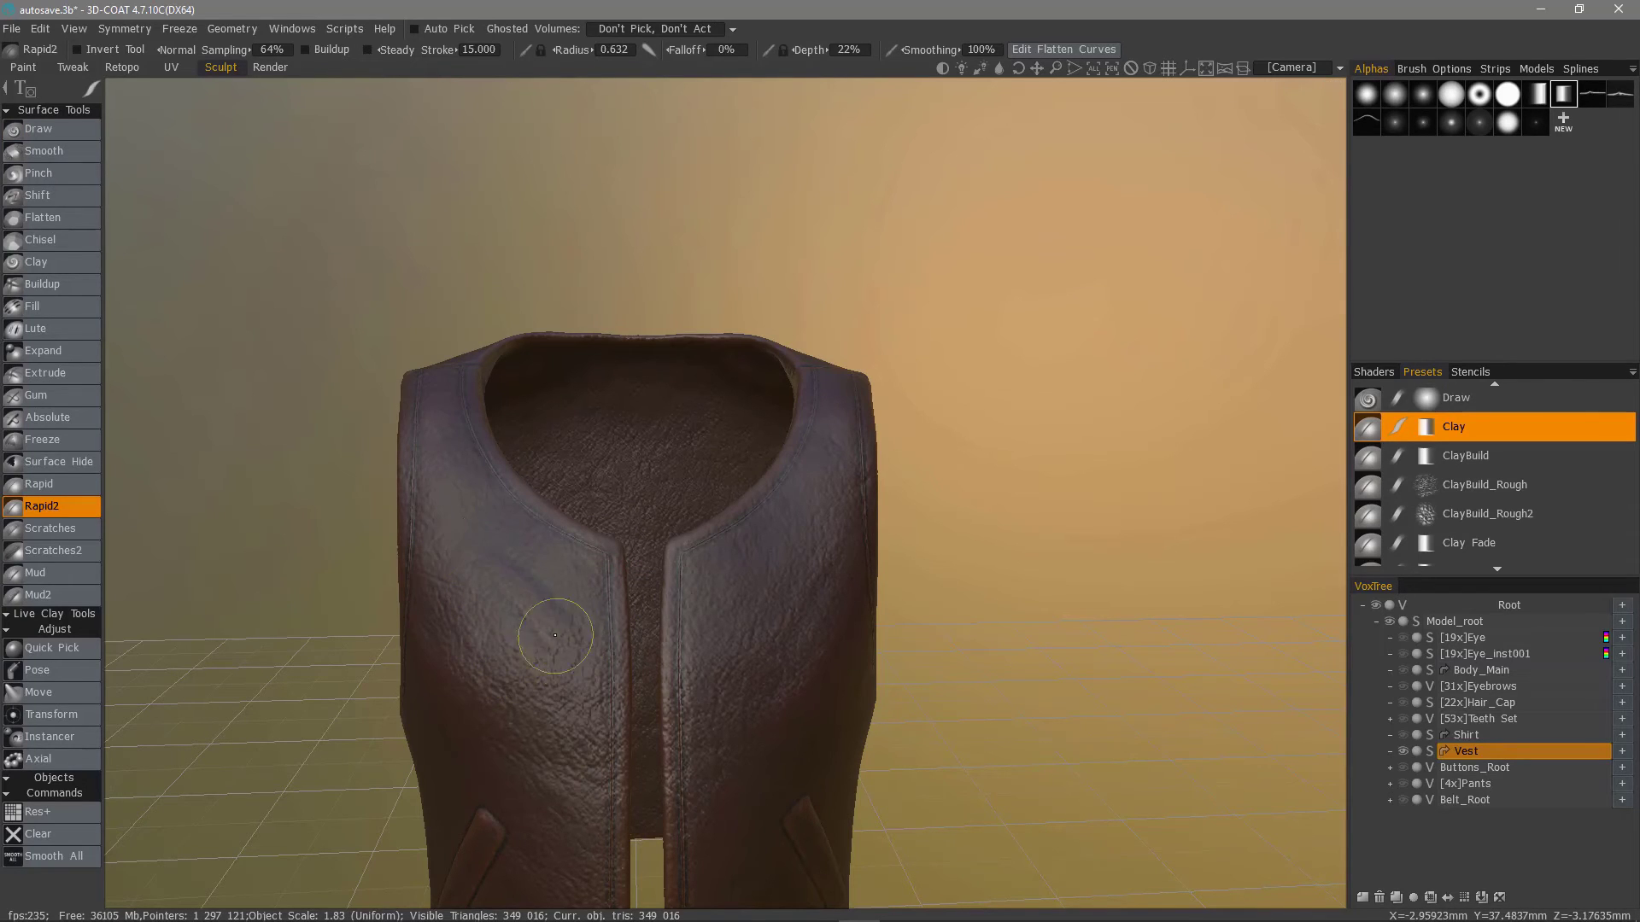
pyautogui.moveTo(443, 562); pyautogui.dragTo(564, 706)
pyautogui.moveTo(489, 644); pyautogui.dragTo(538, 748)
pyautogui.moveTo(444, 663); pyautogui.dragTo(559, 796)
pyautogui.hotkey('ctrl', 'z')
pyautogui.hotkey('ctrl', 'z')
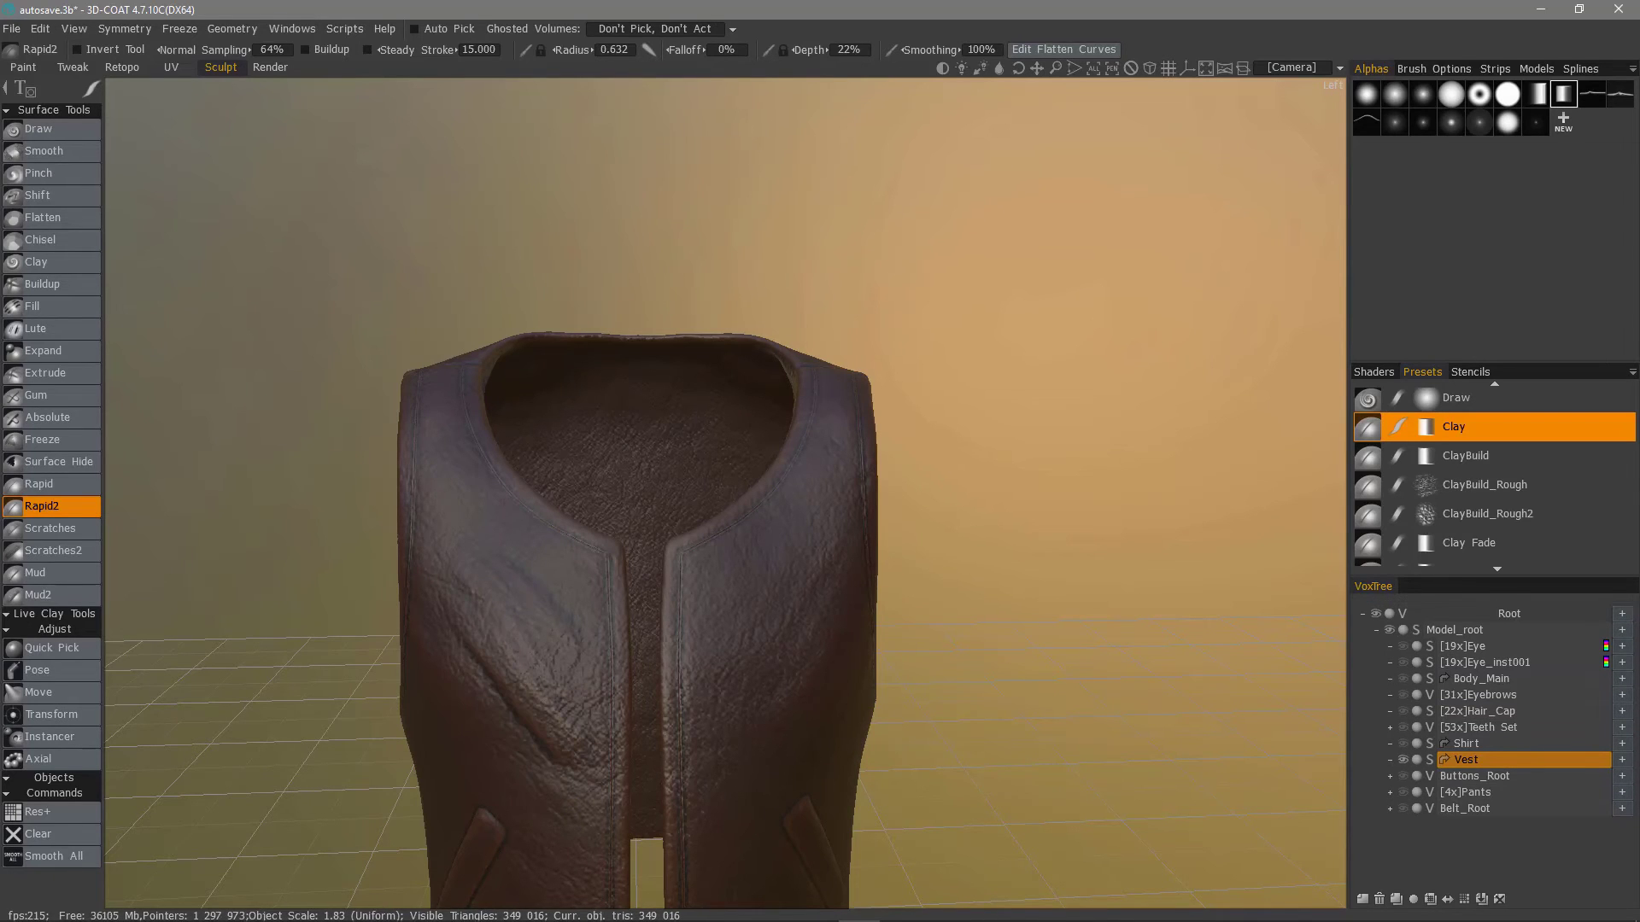
pyautogui.moveTo(447, 484)
pyautogui.mouseDown(button='right')
pyautogui.moveTo(469, 575)
pyautogui.moveTo(429, 667)
pyautogui.mouseUp(button='right')
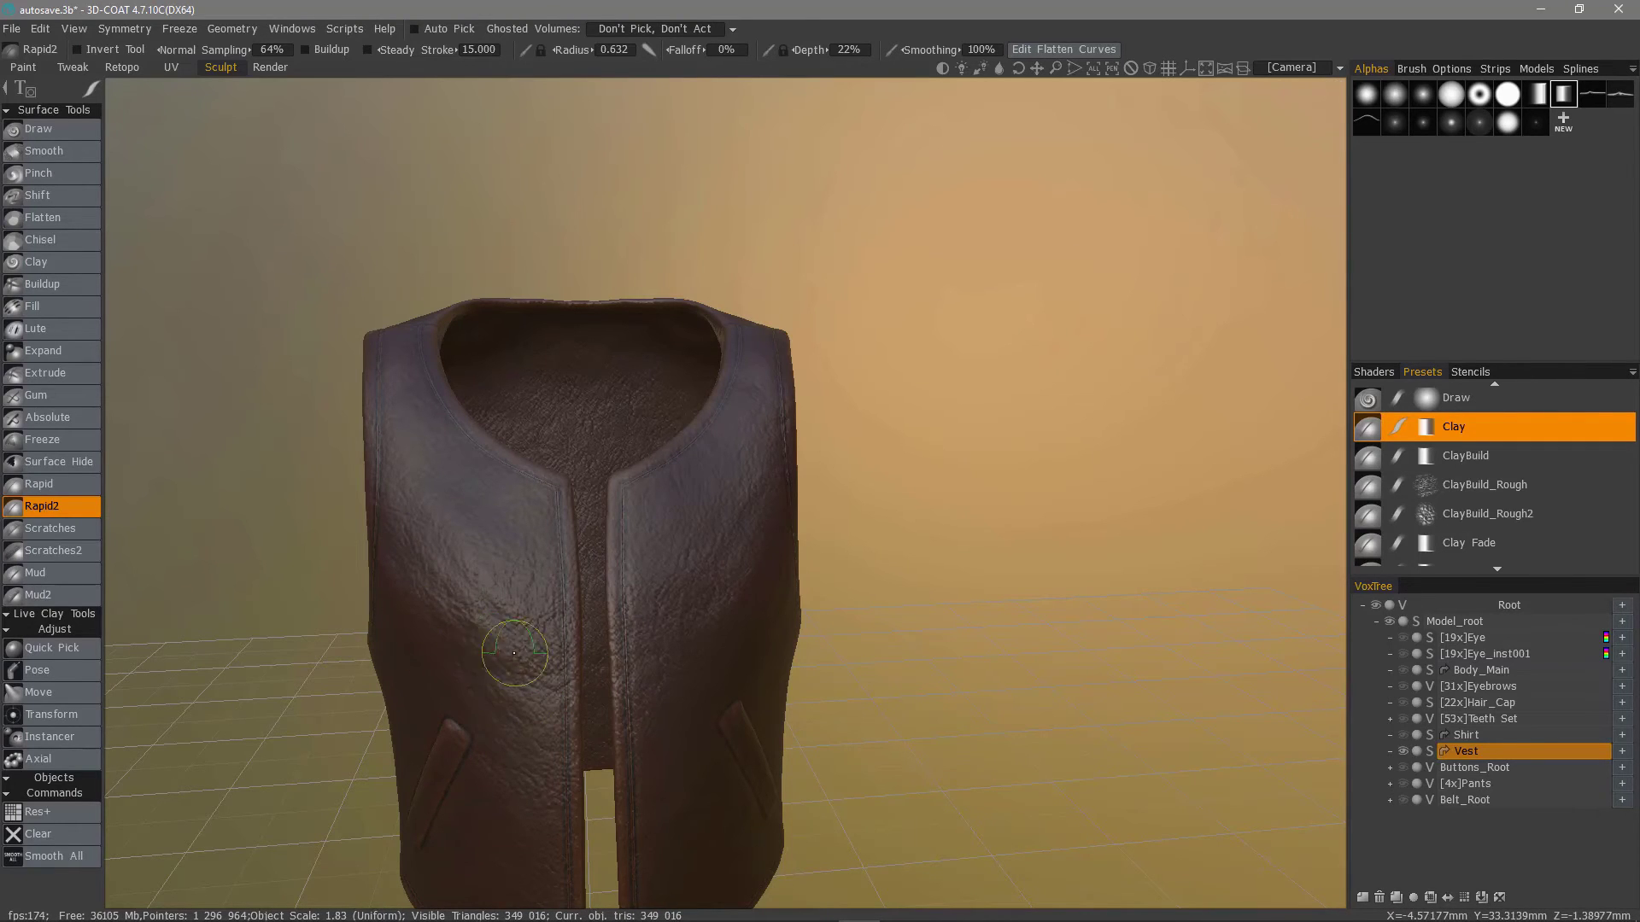
# Step: Reshape the front armhole edge of the proxy vest with the Move tool
pyautogui.keyDown('alt'); pyautogui.moveTo(356, 692); pyautogui.dragTo(472, 574); pyautogui.keyUp('alt')
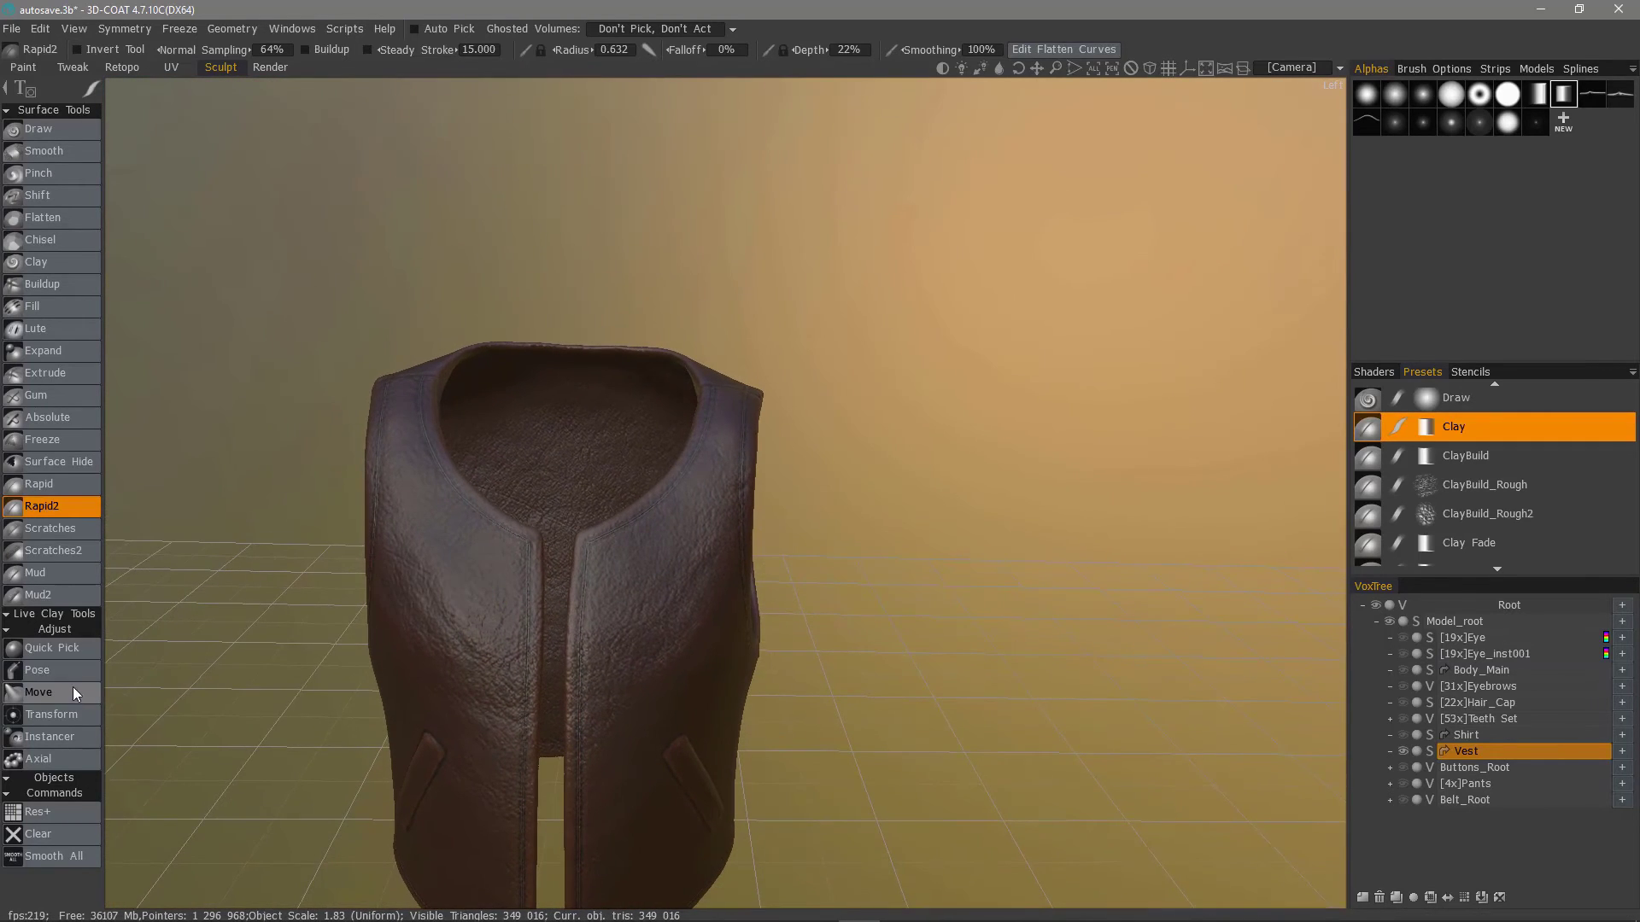
pyautogui.click(70, 696)
pyautogui.moveTo(352, 527)
pyautogui.keyDown('alt'); pyautogui.mouseDown()
pyautogui.moveTo(337, 502)
pyautogui.moveTo(368, 529)
pyautogui.mouseUp(); pyautogui.keyUp('alt')
pyautogui.moveTo(368, 529); pyautogui.dragTo(398, 531, button='right')
pyautogui.keyDown('alt'); pyautogui.moveTo(398, 530); pyautogui.dragTo(427, 483); pyautogui.keyUp('alt')
pyautogui.moveTo(427, 483); pyautogui.dragTo(422, 531, button='middle')
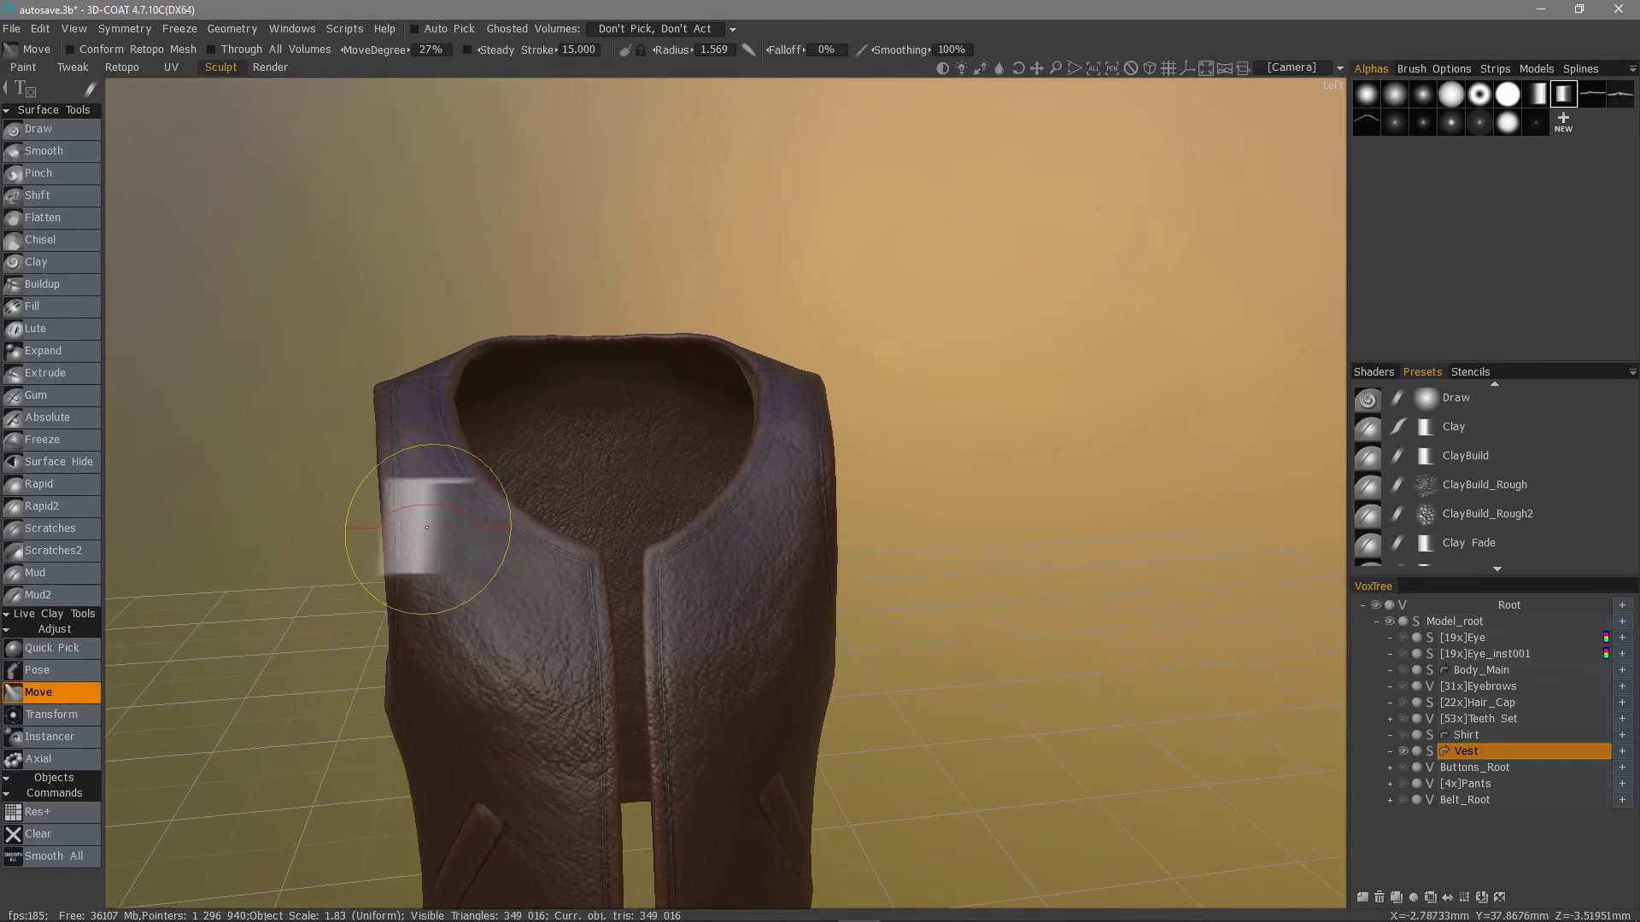
# Step: Try pulling the vest's shoulder with the soft round alpha and a radius of about 1.78, and undo the move
pyautogui.click(1365, 95)
pyautogui.moveTo(384, 428); pyautogui.dragTo(376, 472, button='middle')
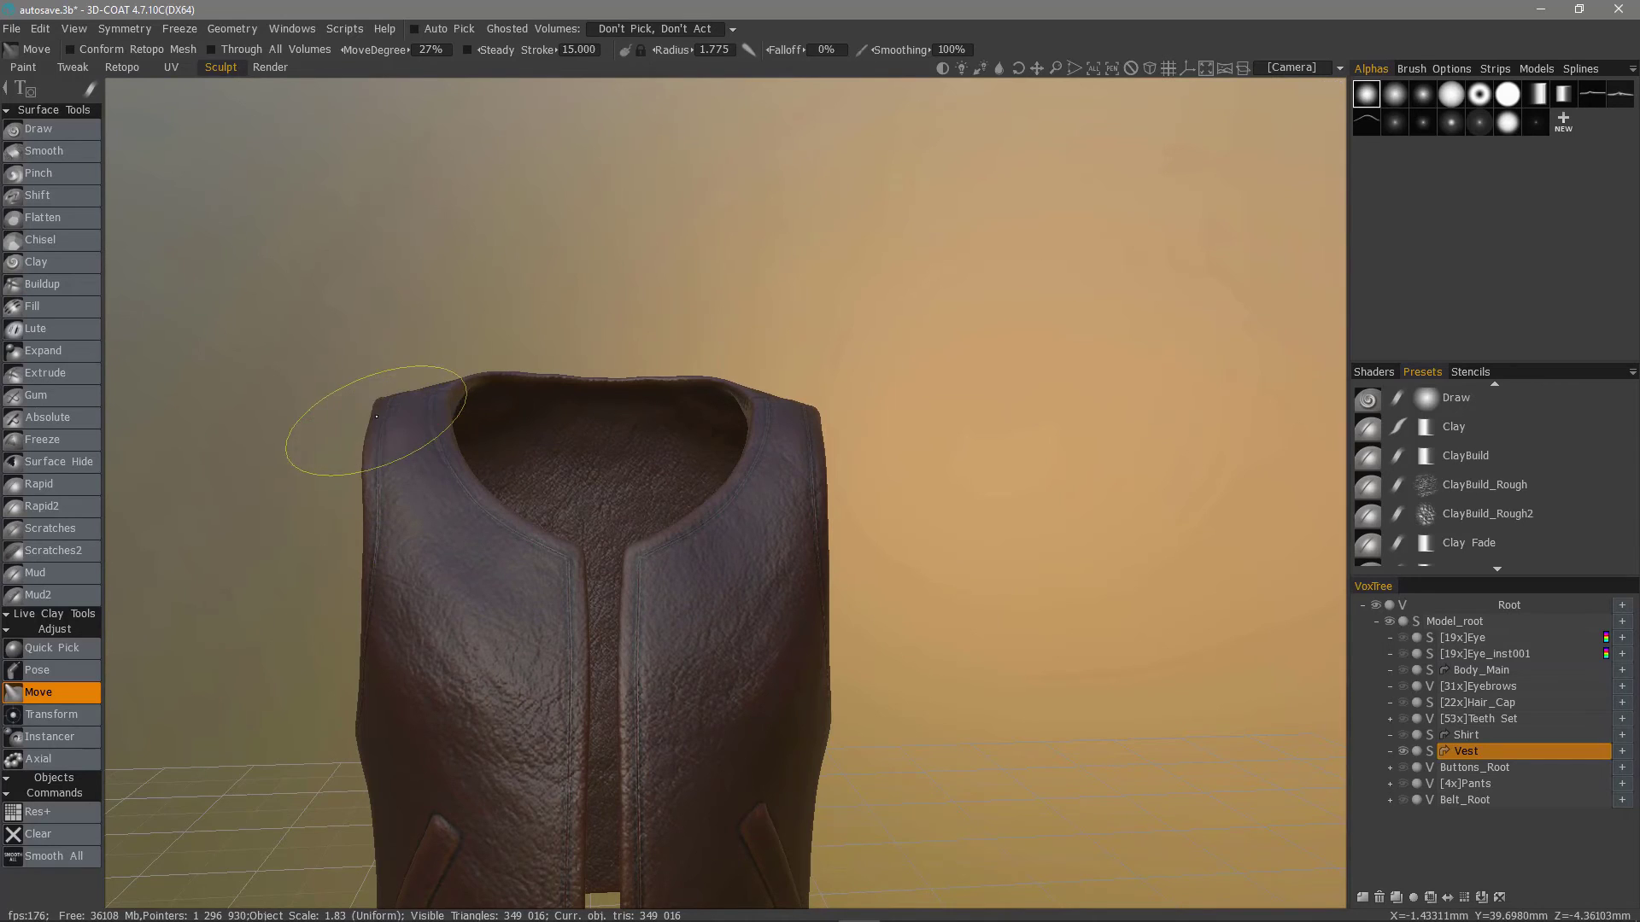
pyautogui.moveTo(341, 410); pyautogui.dragTo(466, 388, button='middle')
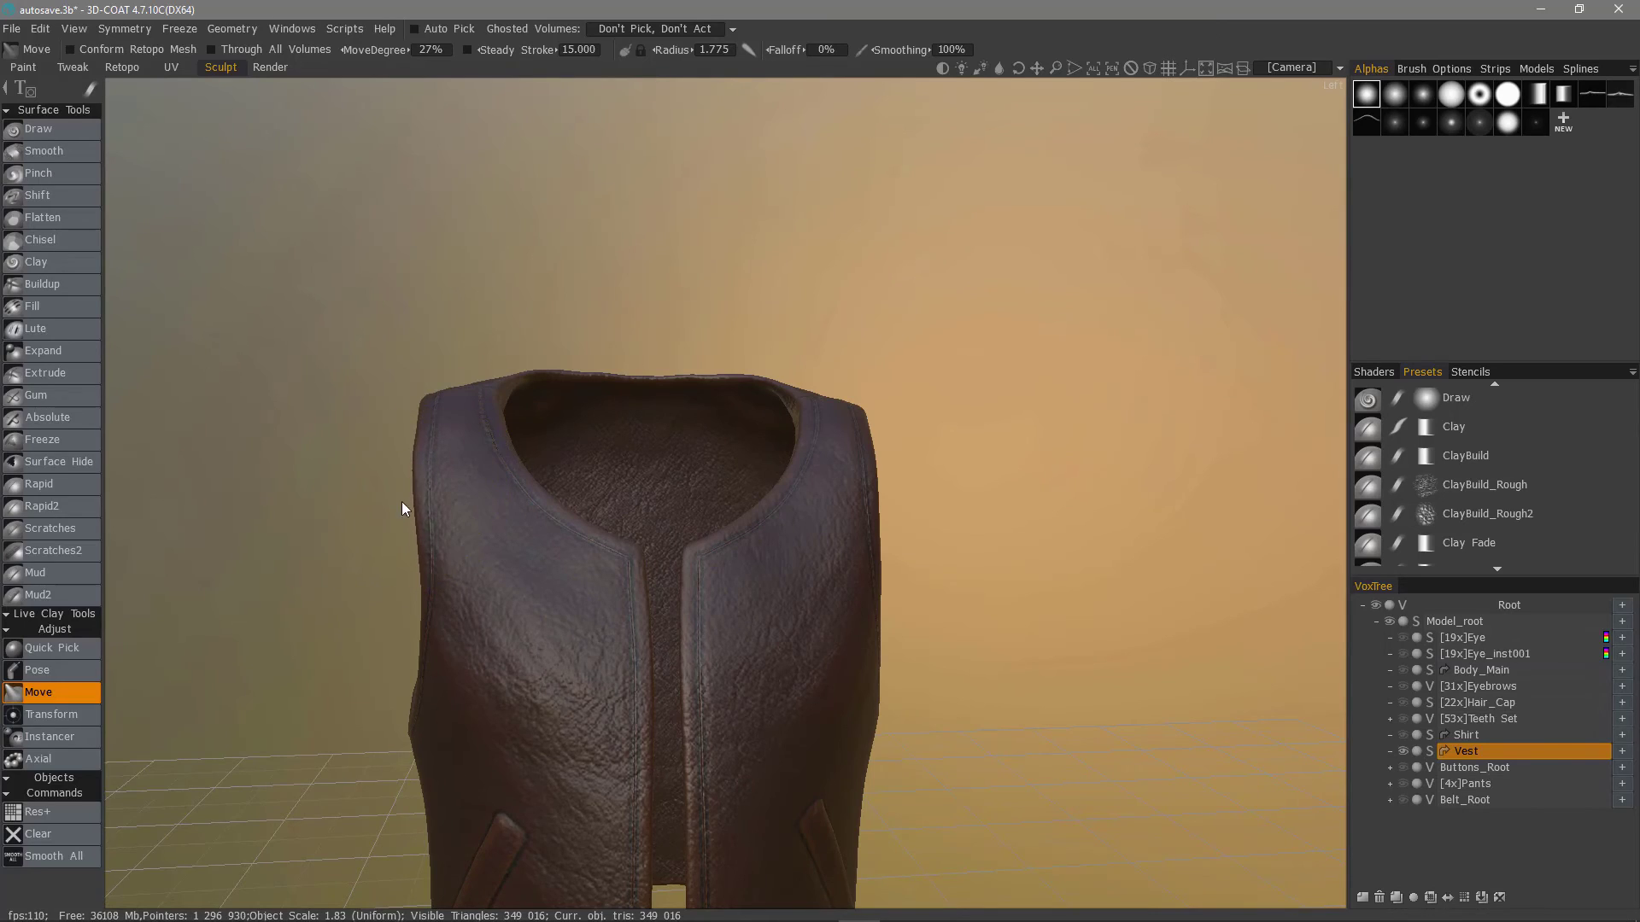
pyautogui.hotkey('ctrl', 'z')
# Step: Adjust the vest's shoulder and upper back silhouette with the Move tool from behind
pyautogui.moveTo(346, 483)
pyautogui.mouseDown()
pyautogui.moveTo(479, 461)
pyautogui.moveTo(458, 439)
pyautogui.moveTo(530, 432)
pyautogui.moveTo(573, 386)
pyautogui.mouseUp()
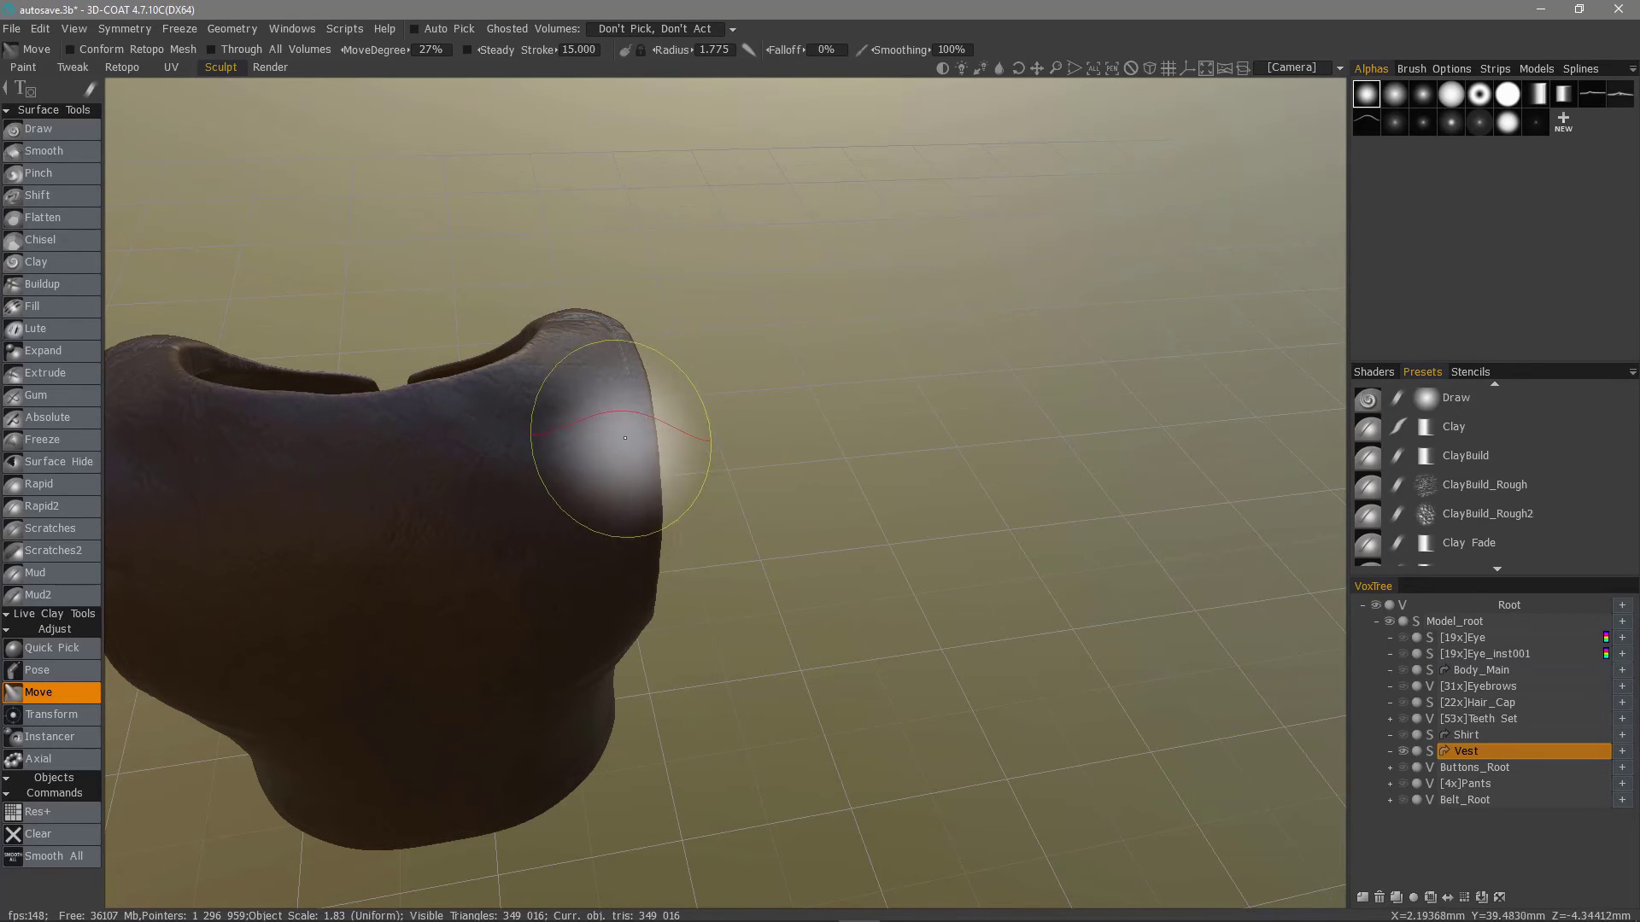
pyautogui.moveTo(626, 358)
pyautogui.keyDown('alt'); pyautogui.mouseDown()
pyautogui.moveTo(634, 412)
pyautogui.moveTo(519, 414)
pyautogui.moveTo(549, 512)
pyautogui.mouseUp(); pyautogui.keyUp('alt')
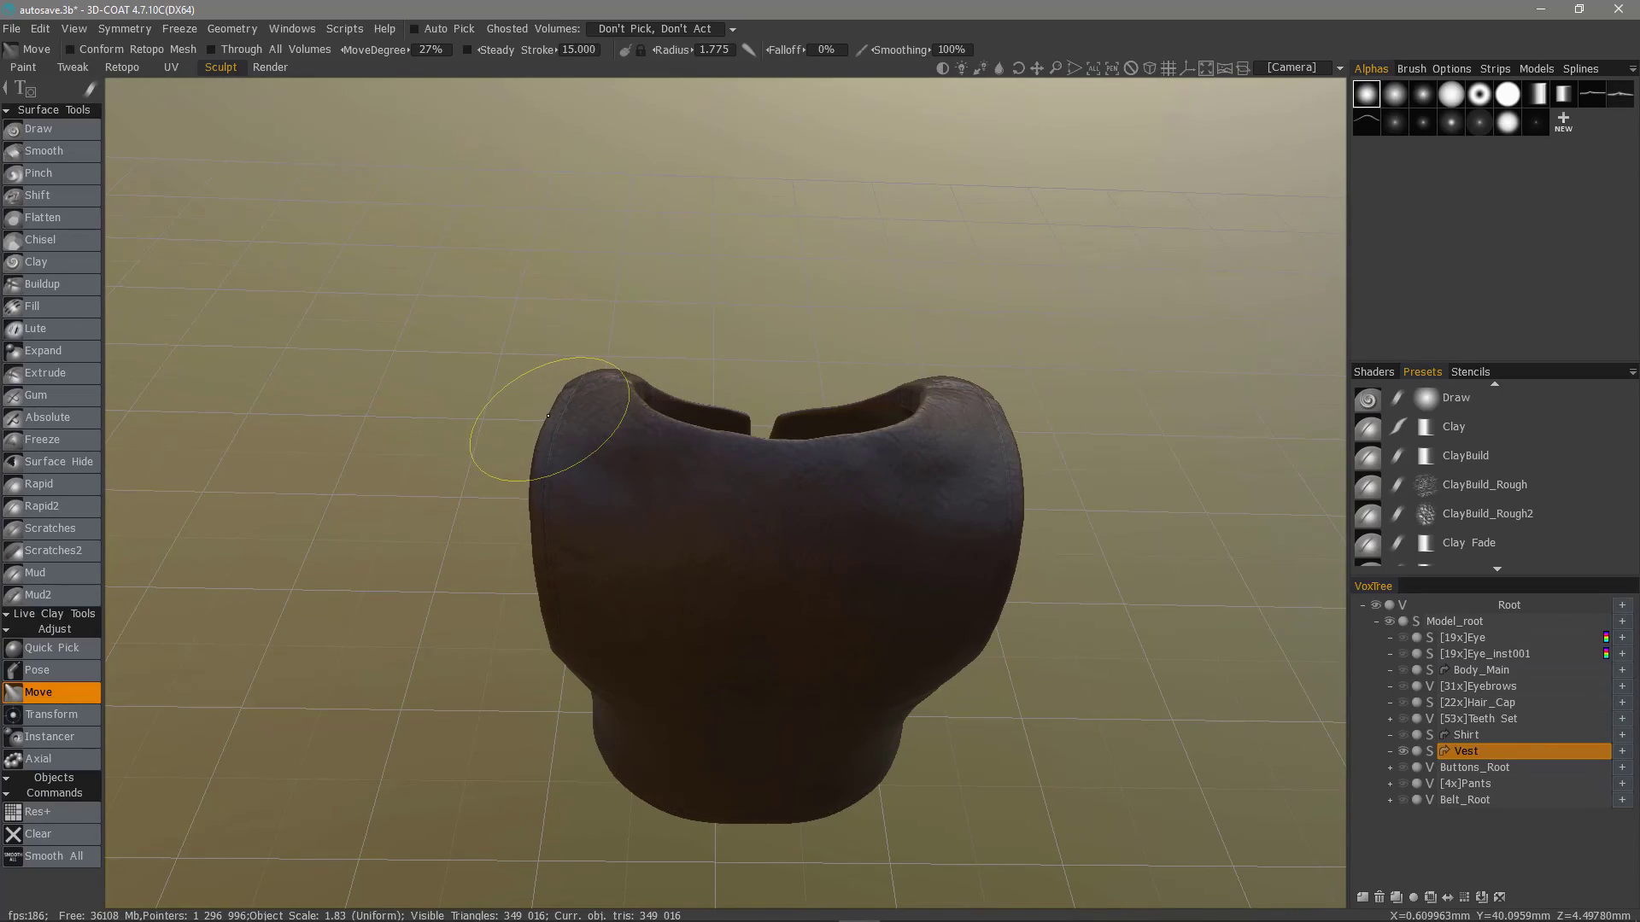
pyautogui.keyDown('alt'); pyautogui.moveTo(545, 410); pyautogui.dragTo(708, 311); pyautogui.keyUp('alt')
pyautogui.keyDown('alt'); pyautogui.moveTo(708, 311); pyautogui.dragTo(696, 345, button='right'); pyautogui.keyUp('alt')
pyautogui.moveTo(697, 344)
pyautogui.mouseDown()
pyautogui.moveTo(813, 410)
pyautogui.moveTo(812, 439)
pyautogui.moveTo(798, 432)
pyautogui.mouseUp()
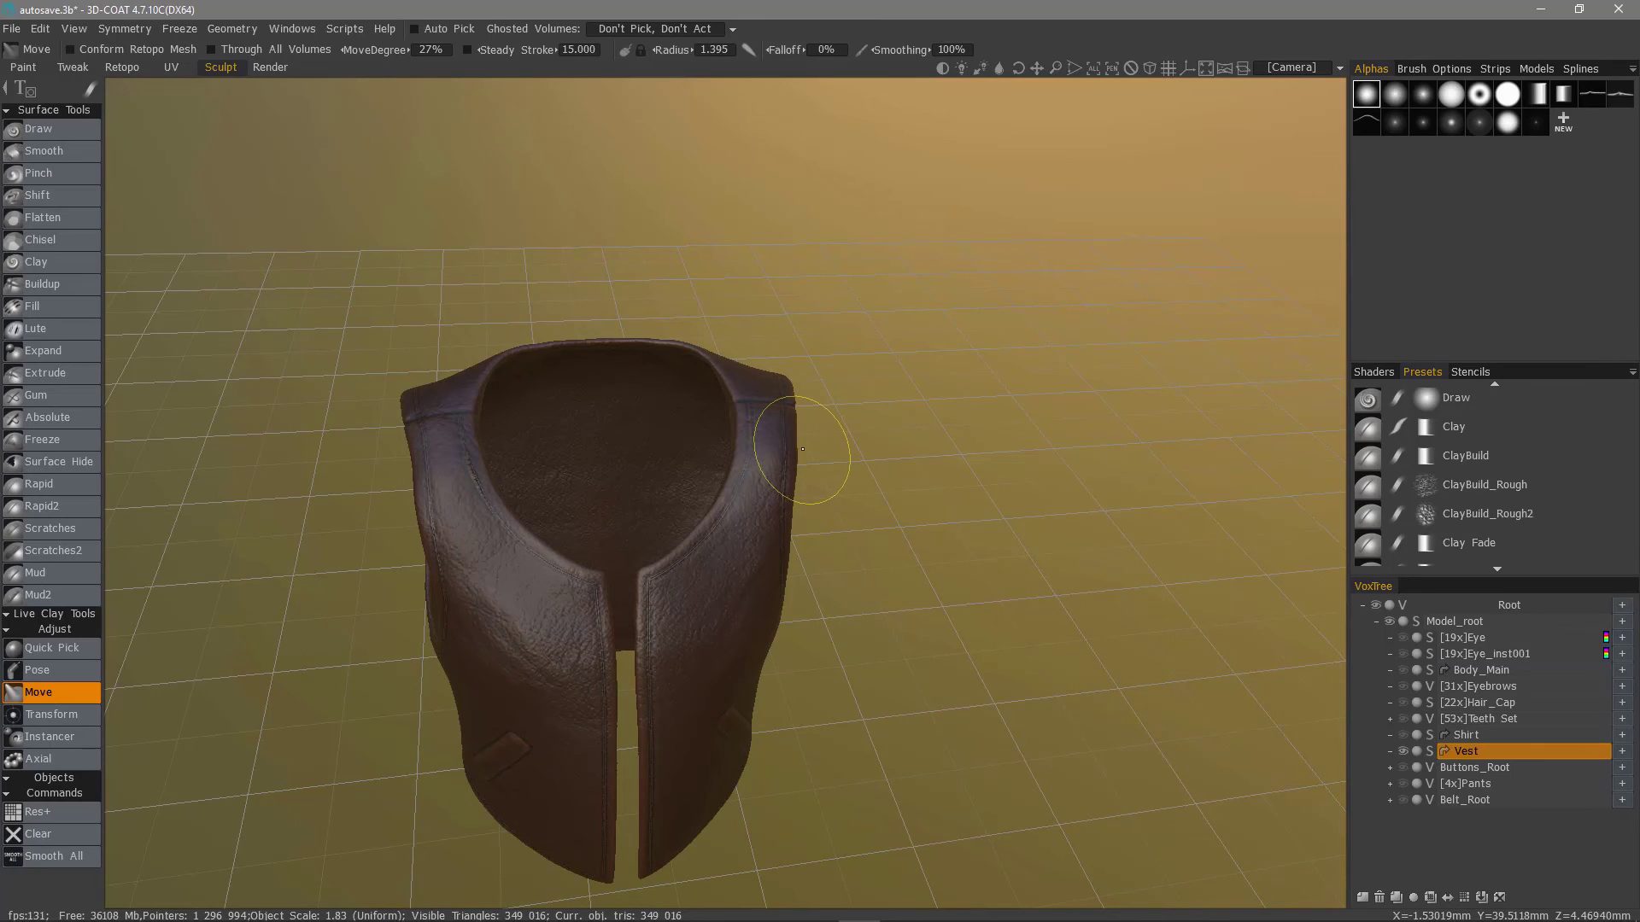
# Step: Refine the vest's front armhole contour using Move with a radius of about 1.4, and check the overall shape
pyautogui.moveTo(797, 493)
pyautogui.mouseDown()
pyautogui.moveTo(696, 450)
pyautogui.moveTo(530, 469)
pyautogui.moveTo(407, 417)
pyautogui.moveTo(434, 375)
pyautogui.mouseUp()
pyautogui.moveTo(405, 506)
pyautogui.mouseDown()
pyautogui.moveTo(411, 562)
pyautogui.moveTo(398, 518)
pyautogui.mouseUp()
pyautogui.moveTo(448, 450); pyautogui.dragTo(436, 437)
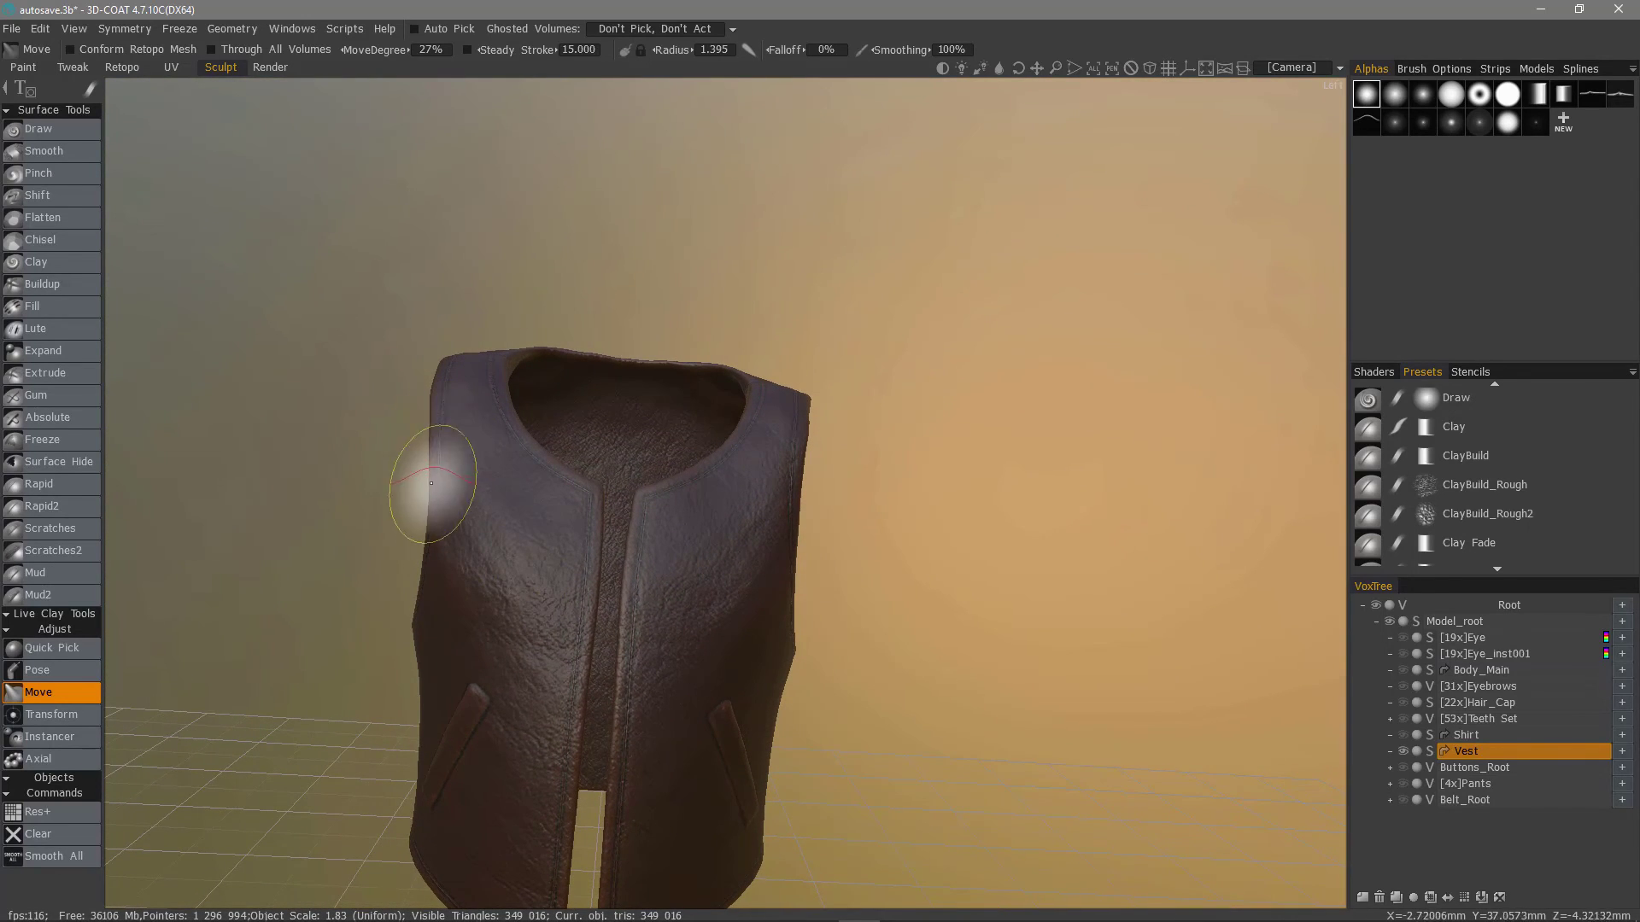
pyautogui.moveTo(433, 502)
pyautogui.mouseDown()
pyautogui.moveTo(653, 628)
pyautogui.moveTo(803, 598)
pyautogui.mouseUp()
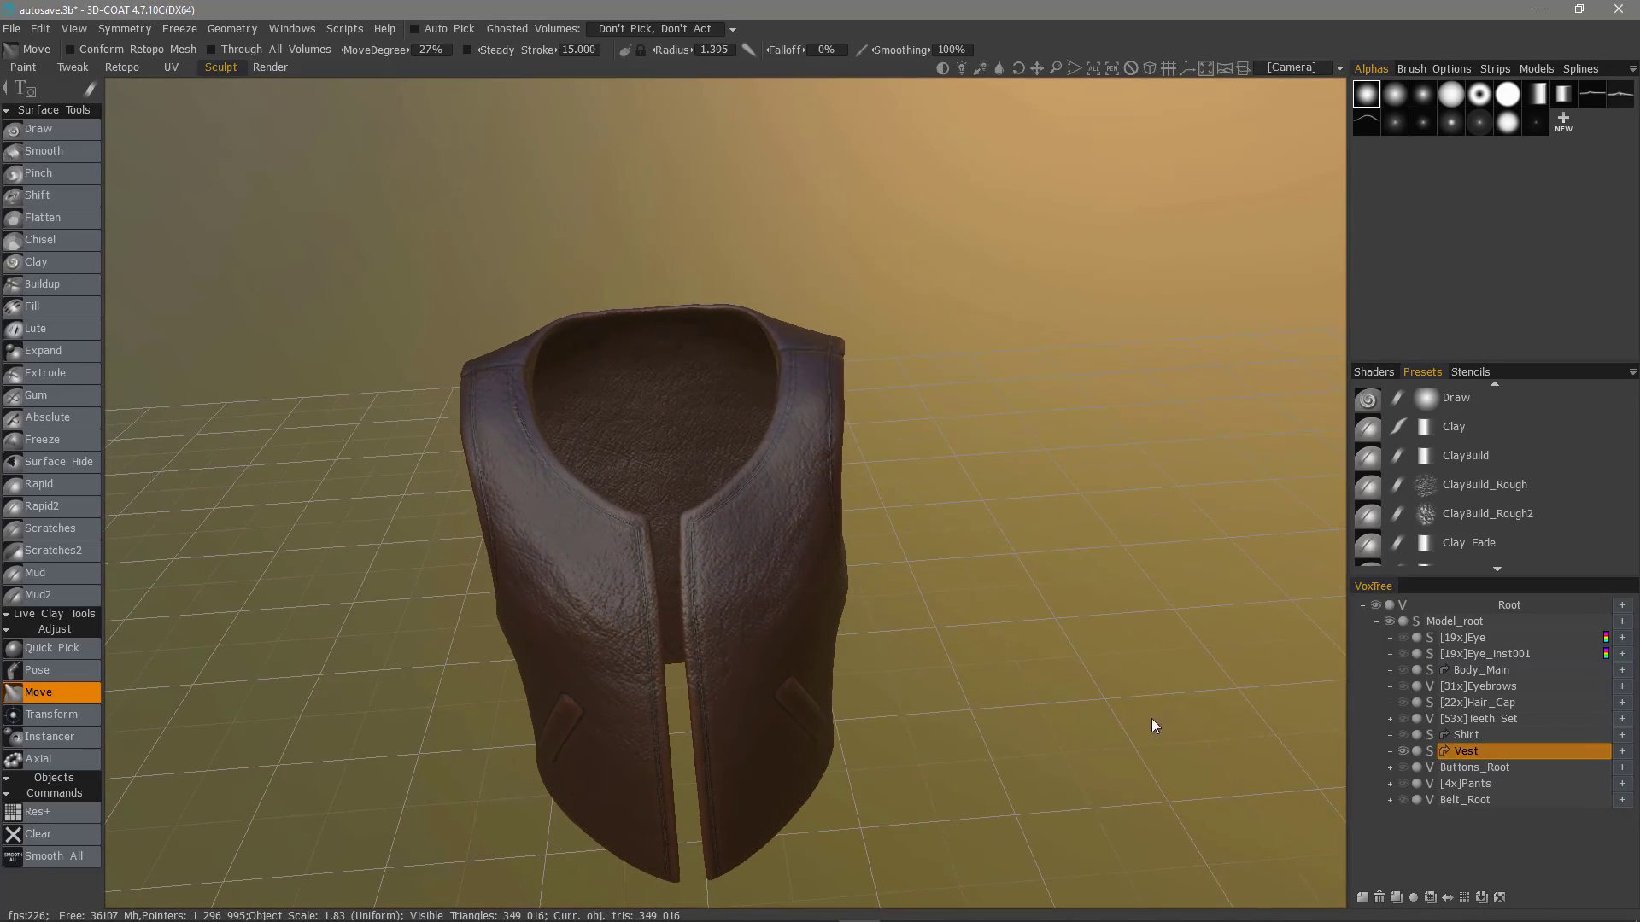
pyautogui.moveTo(1275, 736); pyautogui.dragTo(1136, 704)
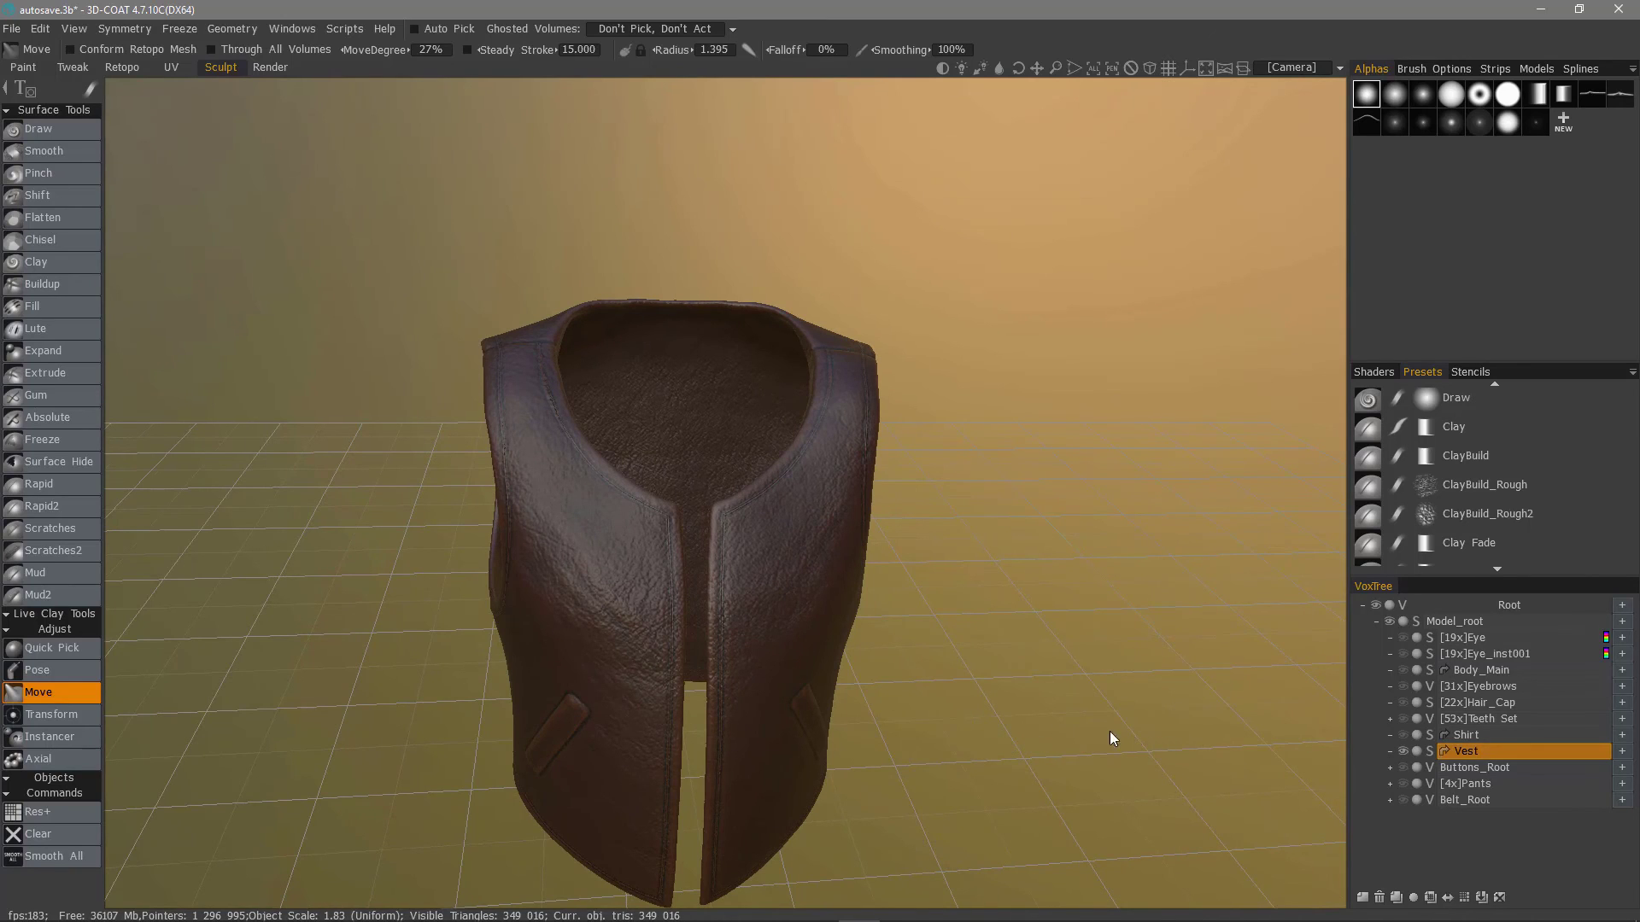
# Step: Restore the Vest layer from its proxy to full resolution and inspect its stitching, seams and folds up close
pyautogui.click(1464, 750)
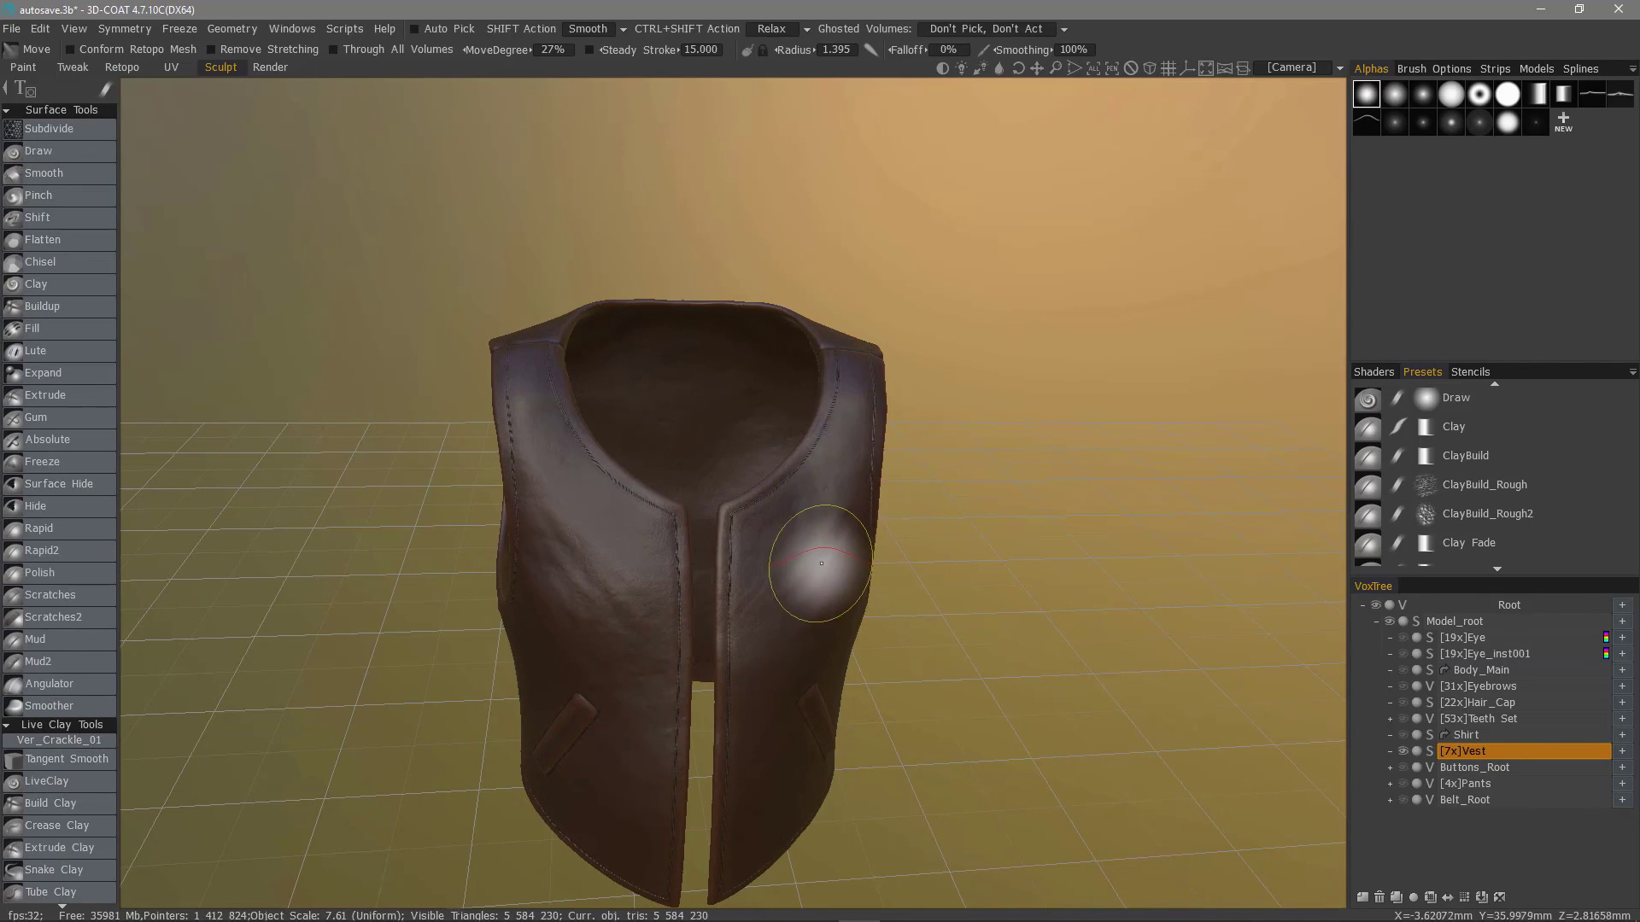
pyautogui.scroll(10, 1064, 633)
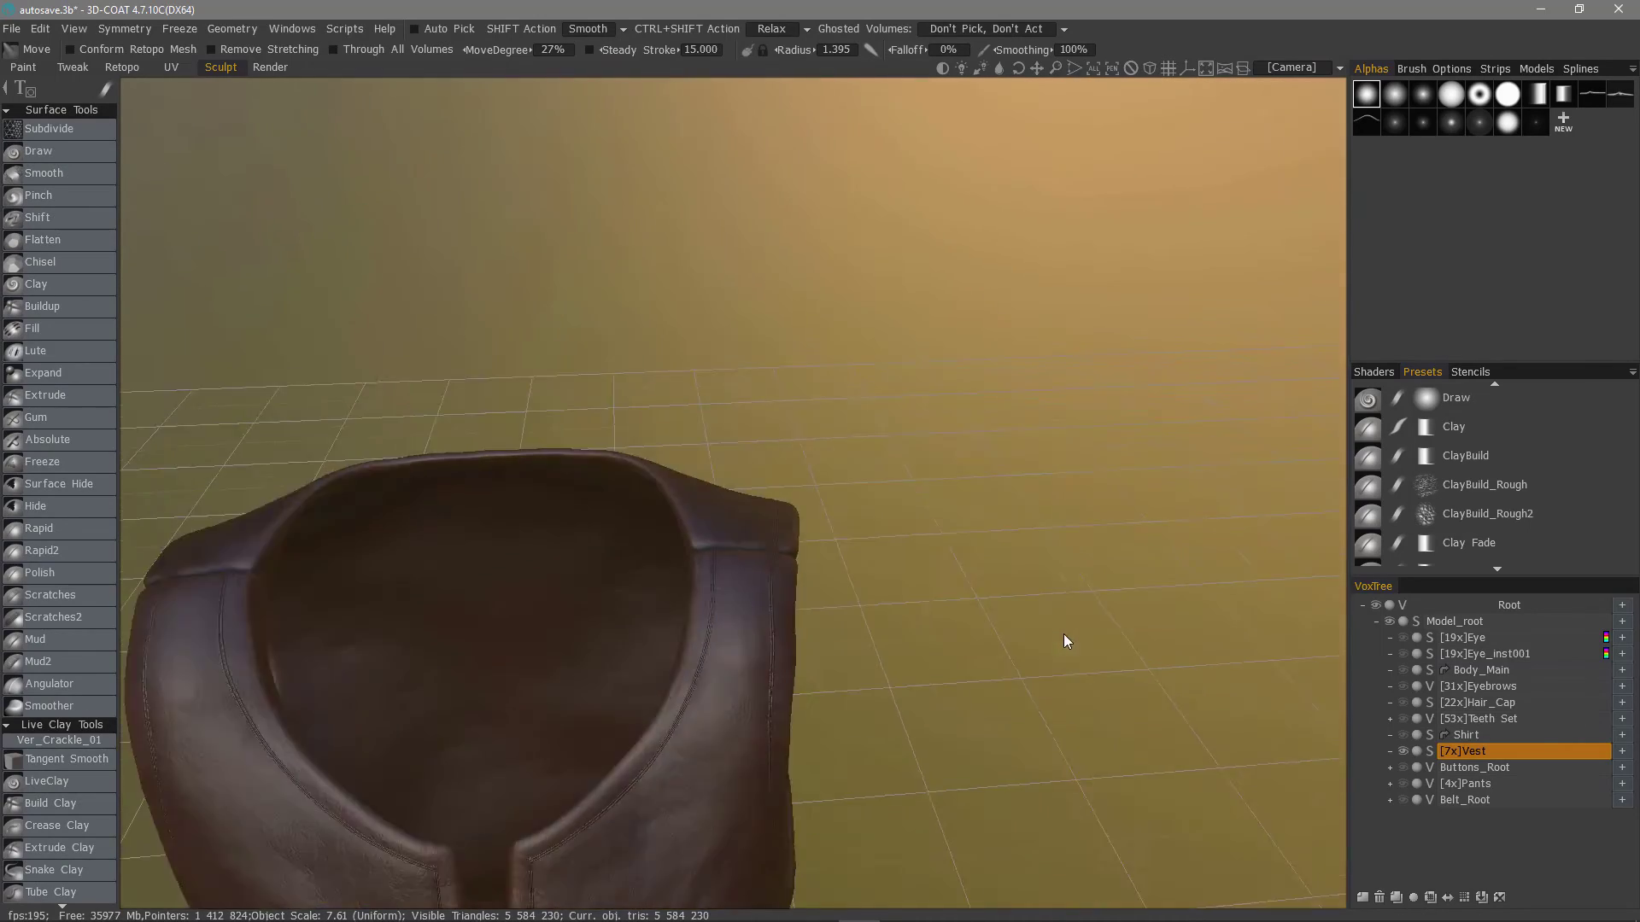
pyautogui.moveTo(1095, 634)
pyautogui.mouseDown()
pyautogui.moveTo(1038, 674)
pyautogui.moveTo(987, 560)
pyautogui.moveTo(552, 538)
pyautogui.moveTo(611, 442)
pyautogui.mouseUp()
pyautogui.scroll(5, 552, 538)
pyautogui.moveTo(611, 443); pyautogui.dragTo(350, 504, button='right')
pyautogui.scroll(-6, 350, 504)
pyautogui.moveTo(649, 375)
pyautogui.keyDown('alt'); pyautogui.mouseDown()
pyautogui.moveTo(892, 312)
pyautogui.moveTo(684, 439)
pyautogui.moveTo(952, 469)
pyautogui.mouseUp(); pyautogui.keyUp('alt')
pyautogui.keyDown('alt'); pyautogui.moveTo(650, 434); pyautogui.dragTo(693, 427); pyautogui.keyUp('alt')
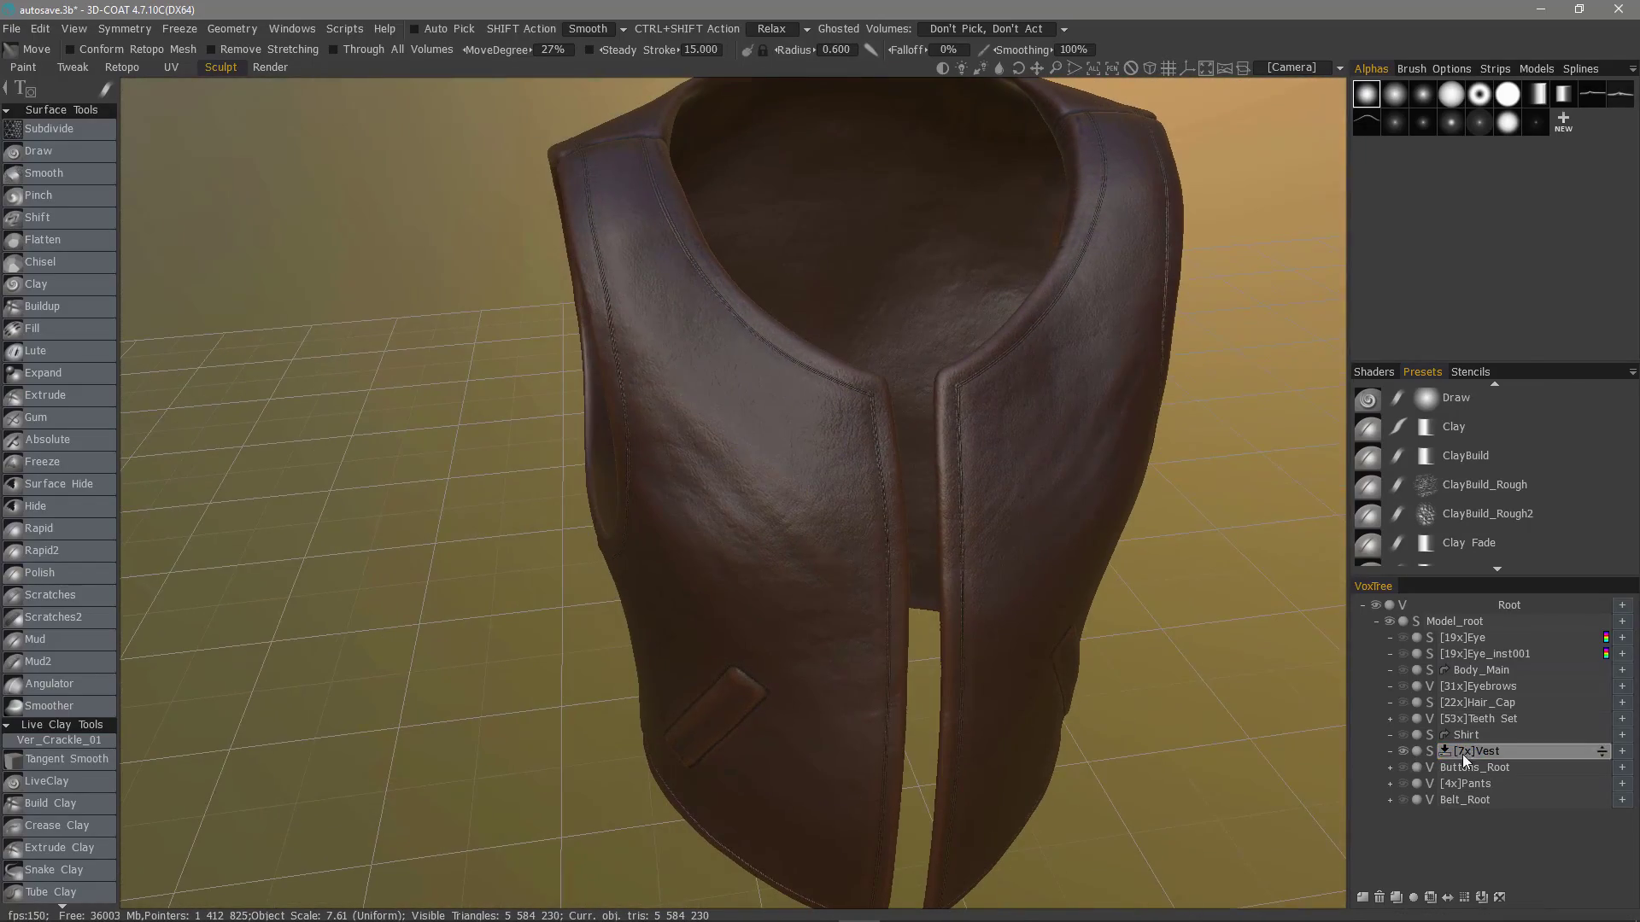
# Step: Show all layers of the character again, and expand the Belt_Root and Pants groups to review their sublayers
pyautogui.keyDown('alt'); pyautogui.moveTo(794, 446); pyautogui.dragTo(678, 615); pyautogui.keyUp('alt')
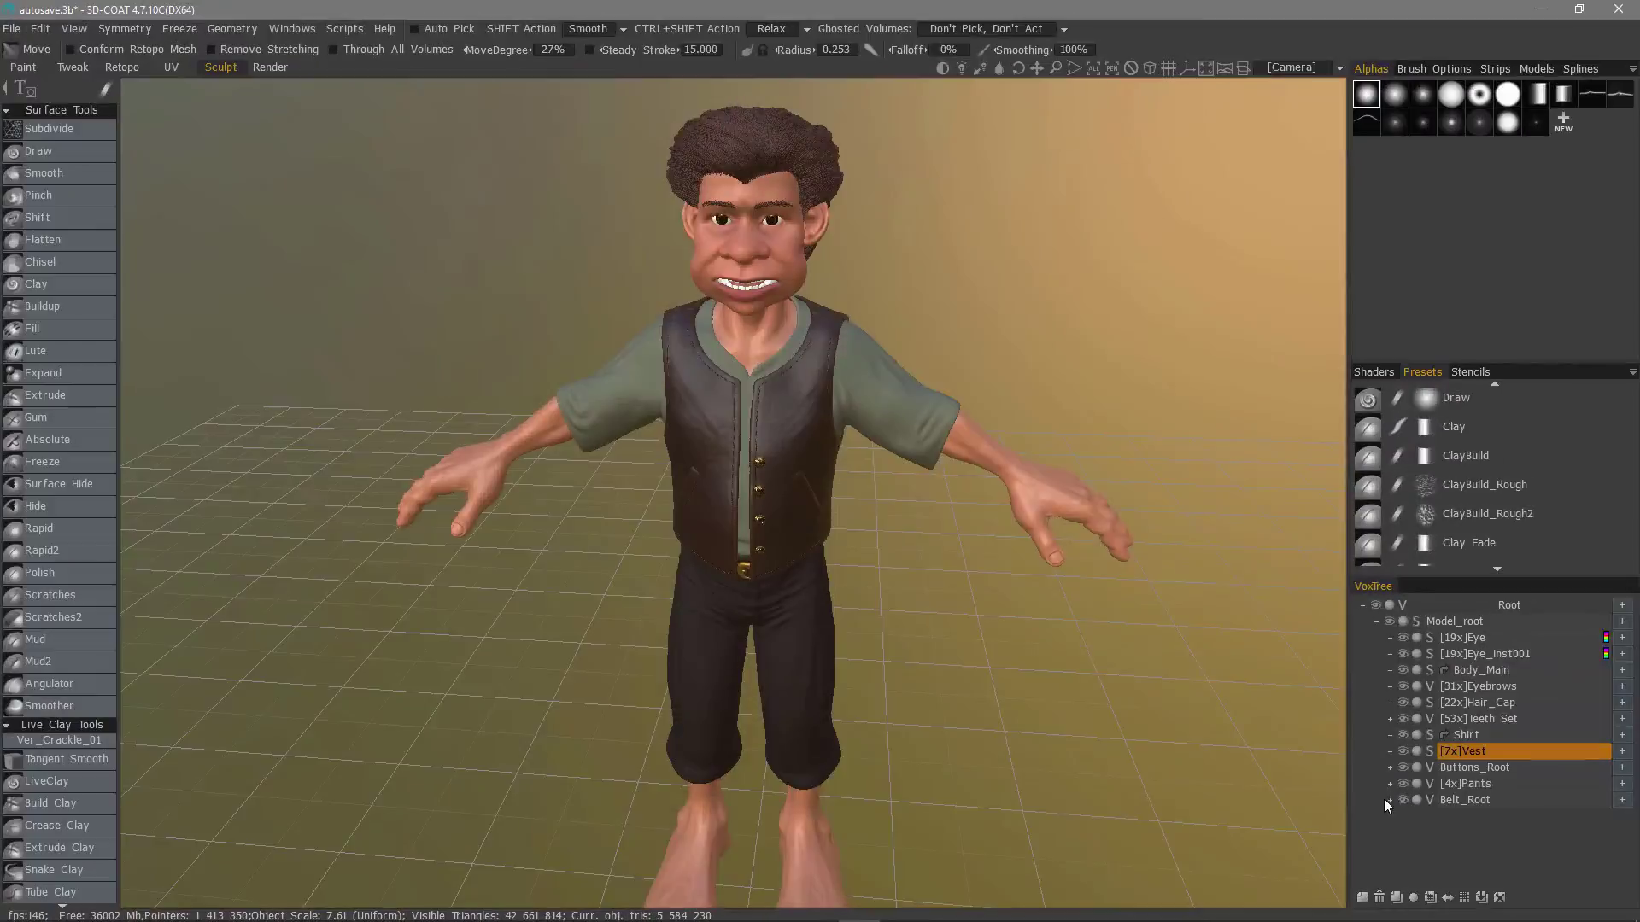
pyautogui.click(1390, 800)
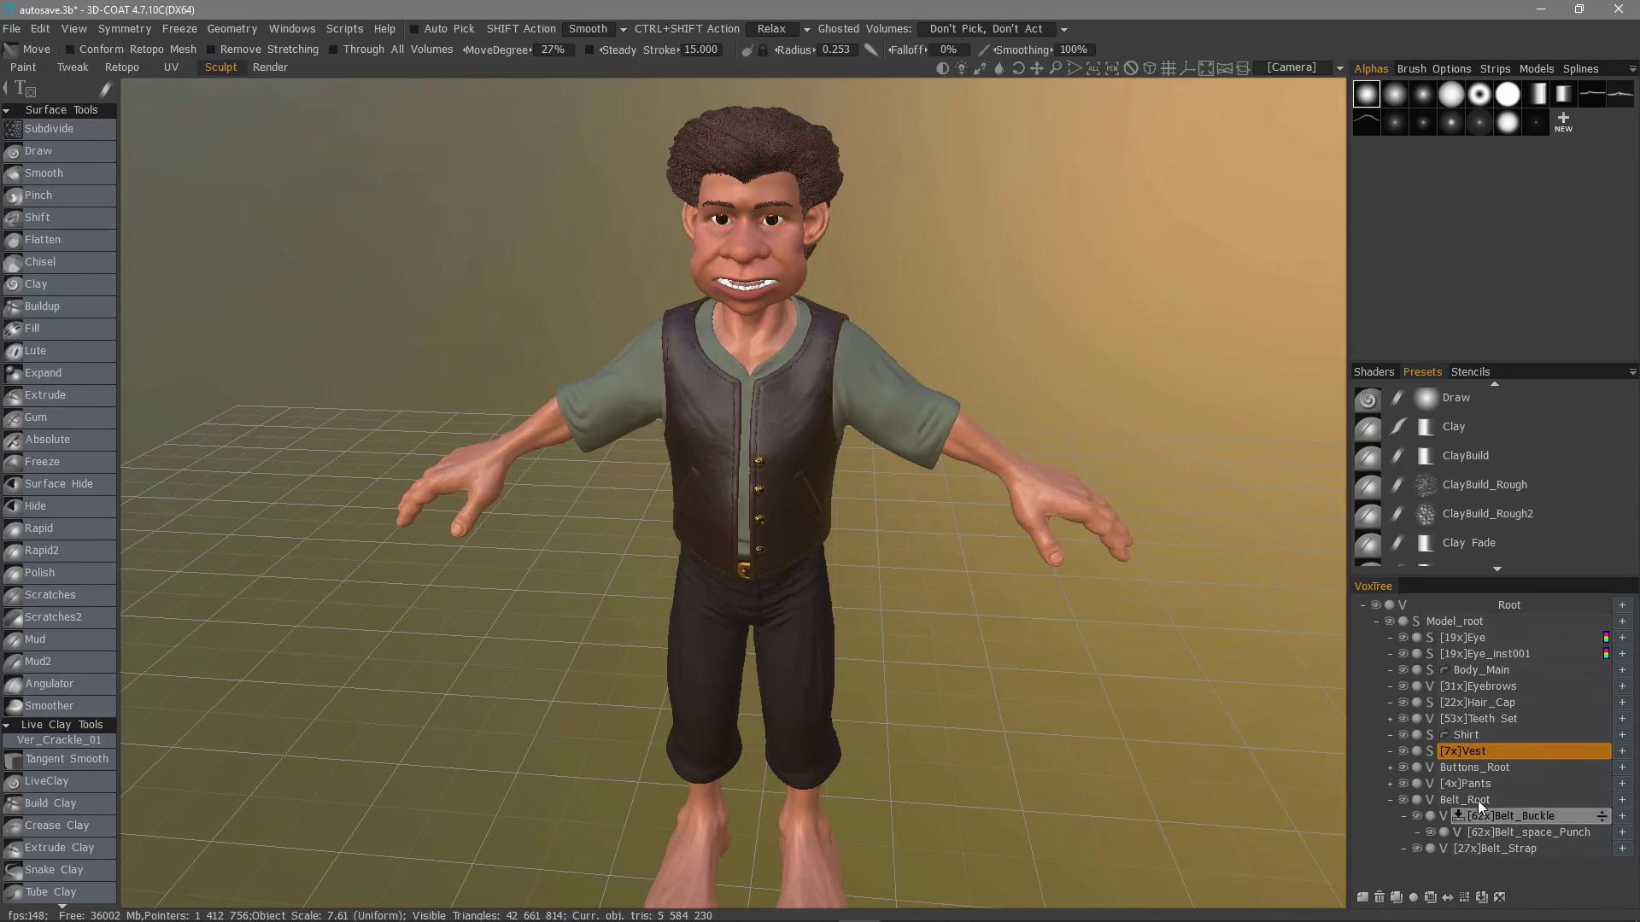
pyautogui.click(1390, 784)
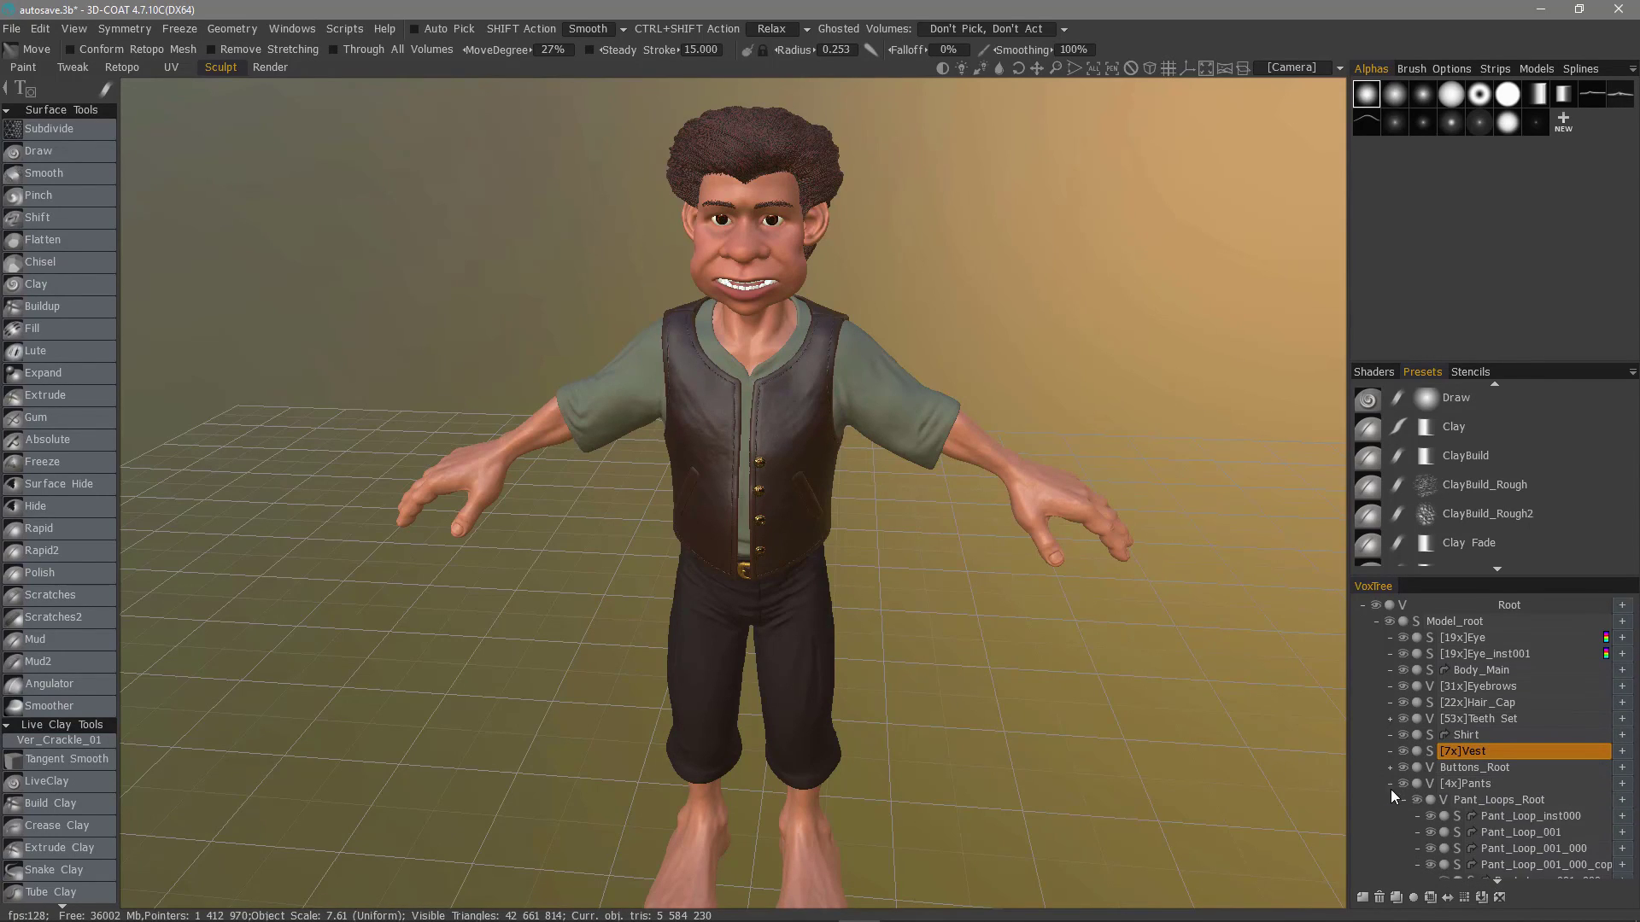
pyautogui.moveTo(394, 415); pyautogui.dragTo(666, 446)
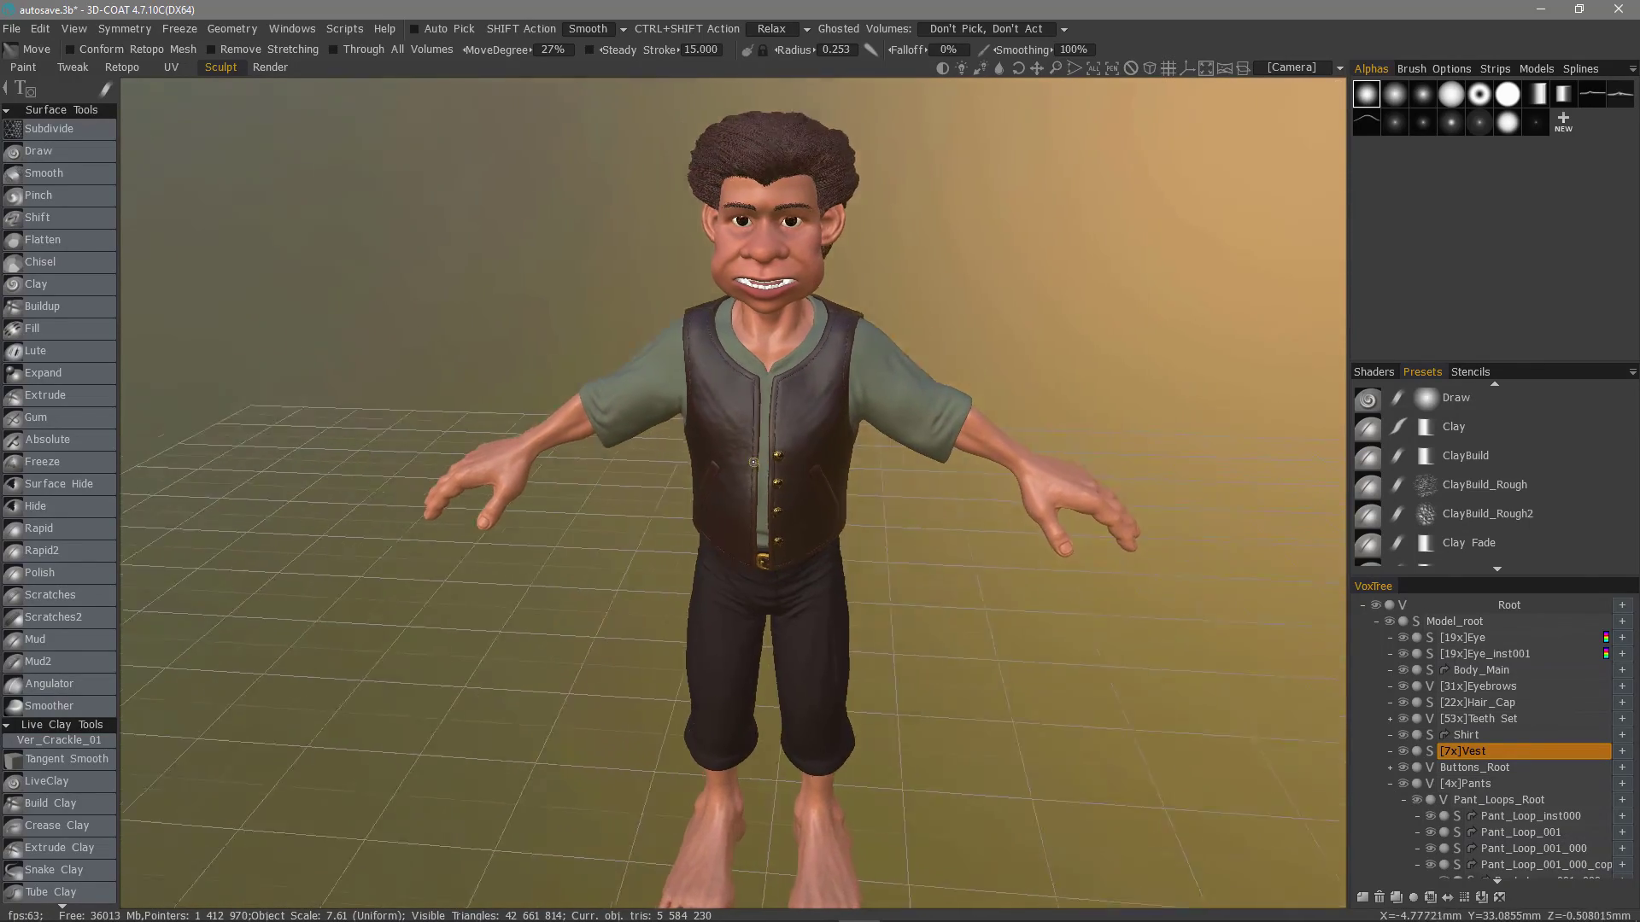